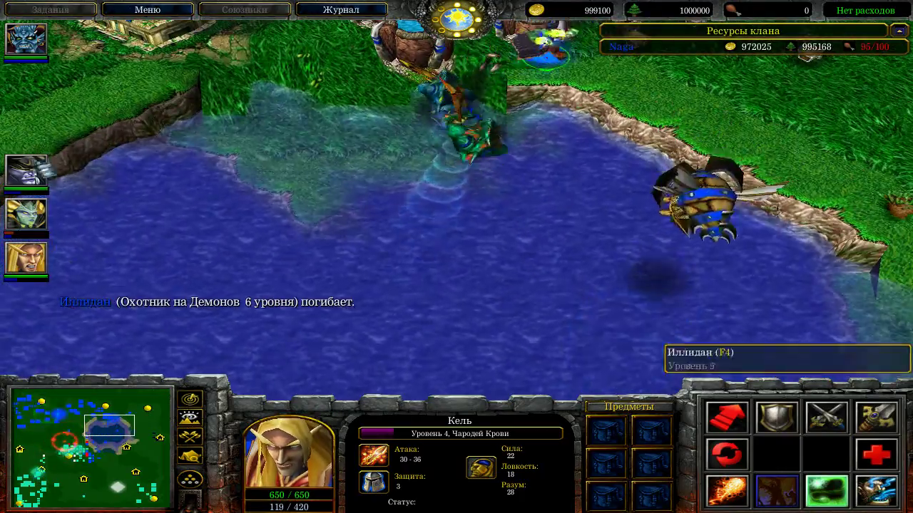
- Select the hero Illidan and survey the lake and the surrounding Naga bases on the running map
{"action": "left_click", "coordinate": [27, 172]}
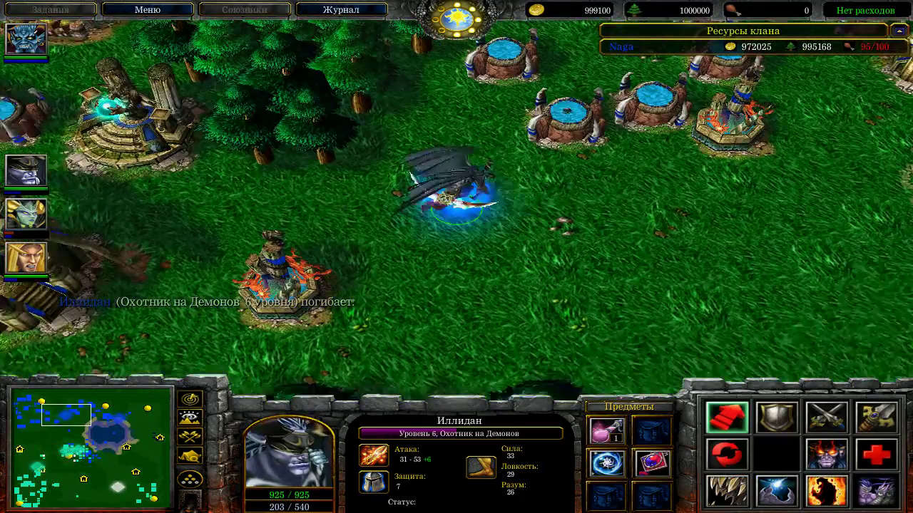
{"action": "key", "text": "Right"}
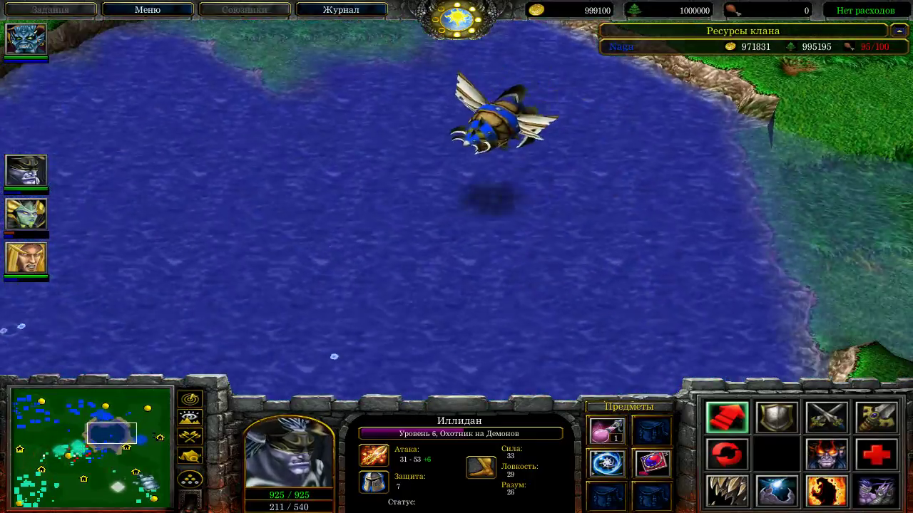
{"action": "key", "text": "a"}
{"action": "left_click", "coordinate": [151, 433]}
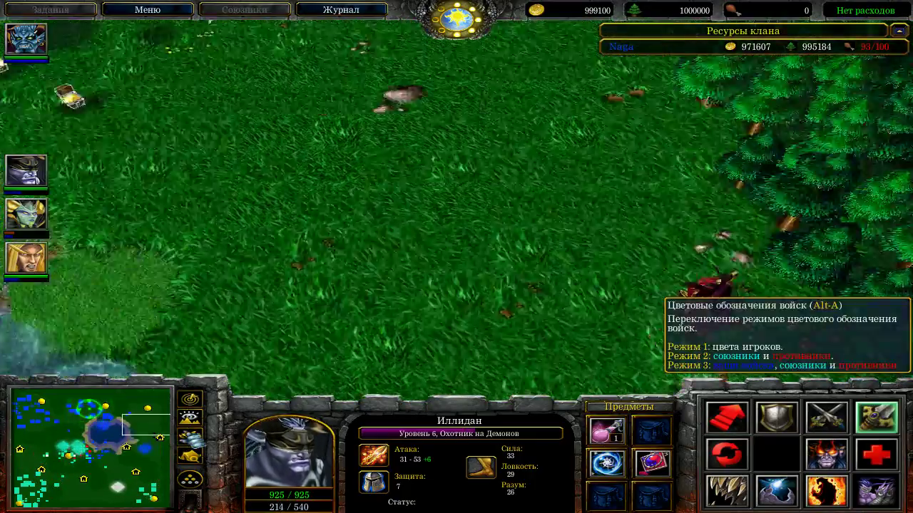
{"action": "key", "text": "Left"}
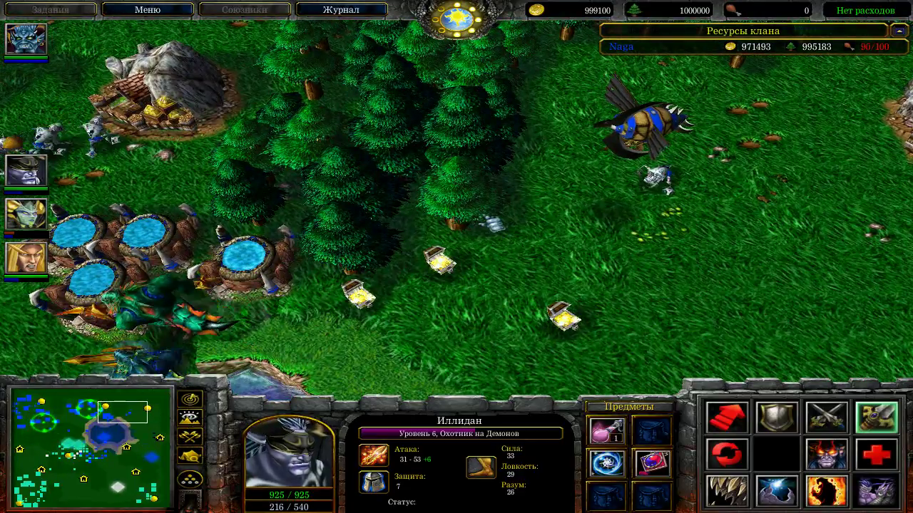
{"action": "key", "text": "r"}
{"action": "key", "text": "F1"}
{"action": "key", "text": "F1"}
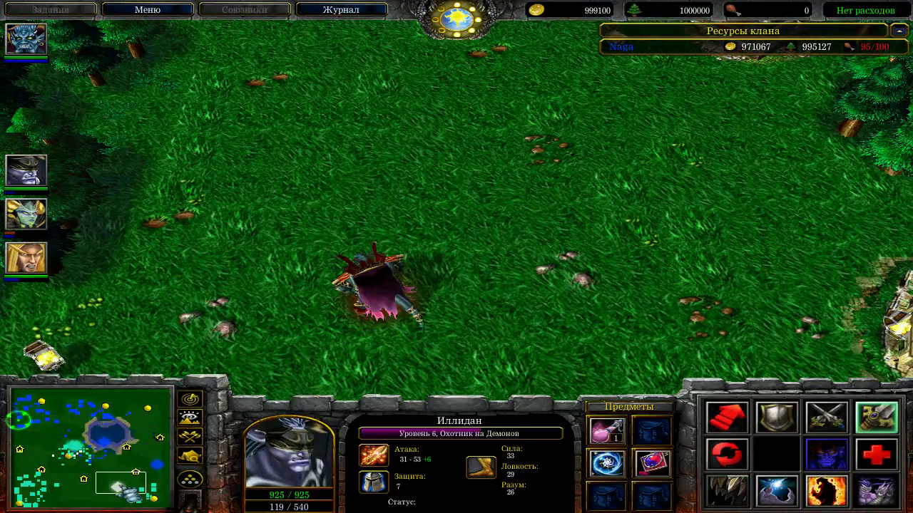
- Select the hero Archimonde and examine the southern and central parts of the running map
{"action": "key", "text": "Down"}
{"action": "key", "text": "F1"}
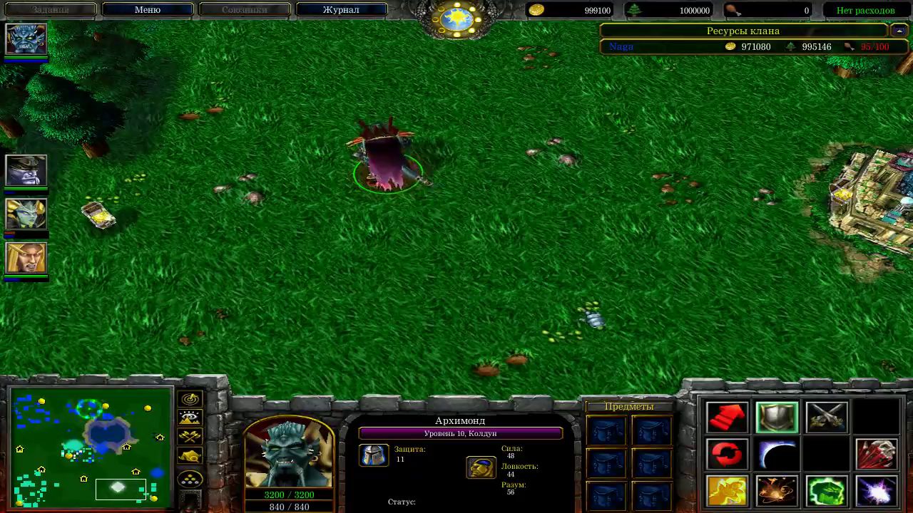
{"action": "key", "text": "Up"}
{"action": "key", "text": "Left"}
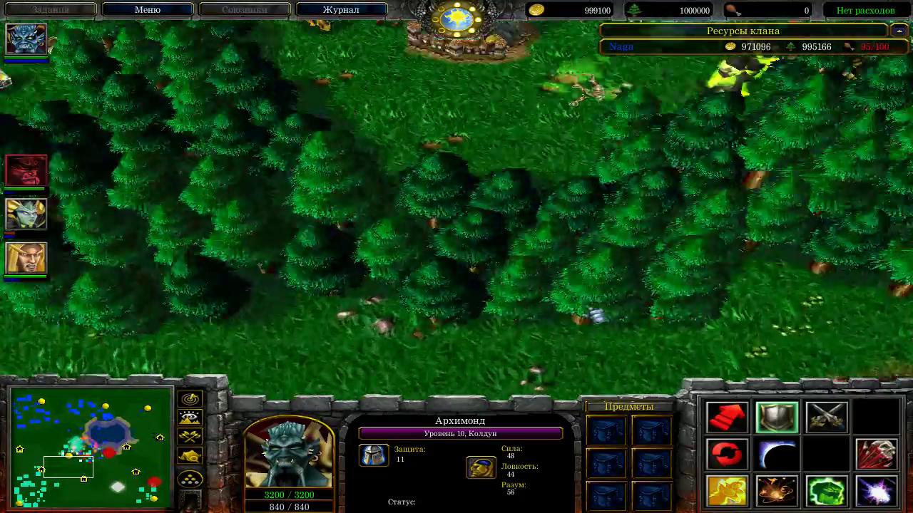
{"action": "key", "text": "Up"}
{"action": "key", "text": "Right"}
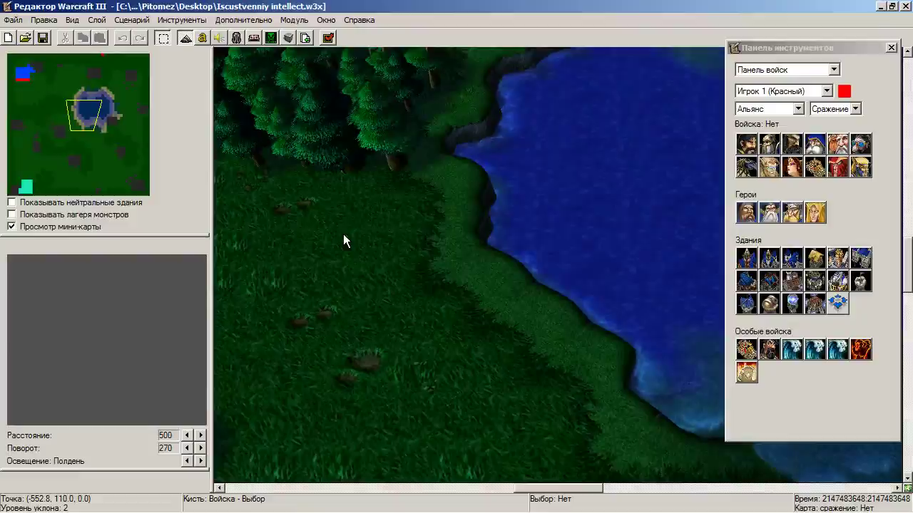
- Examine the blue and red players' start area and review the actions of the map's init trigger
{"action": "left_click_drag", "start_coordinate": [77, 119], "coordinate": [32, 84]}
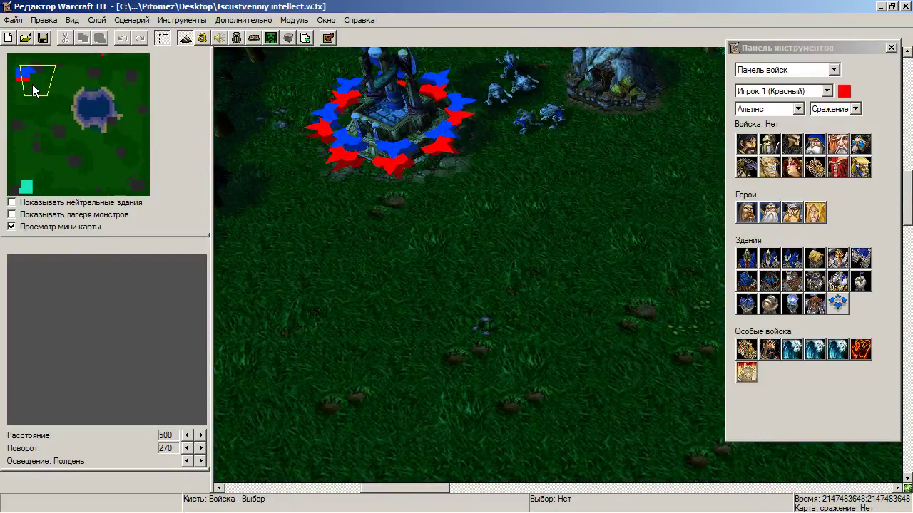
{"action": "left_click", "coordinate": [202, 37]}
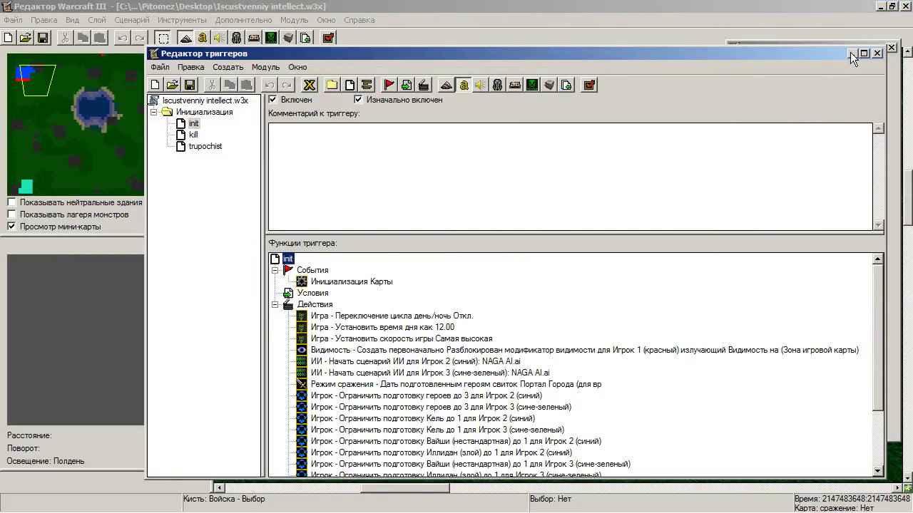
{"action": "left_click", "coordinate": [851, 53]}
- Open the recent AI data file NAGA AI.wai in the AI editor
{"action": "left_click", "coordinate": [271, 37]}
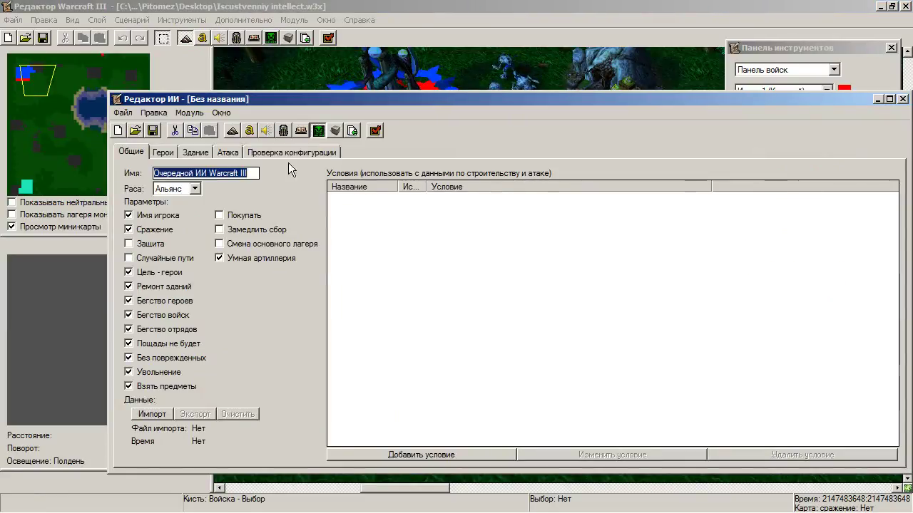
{"action": "left_click", "coordinate": [122, 112]}
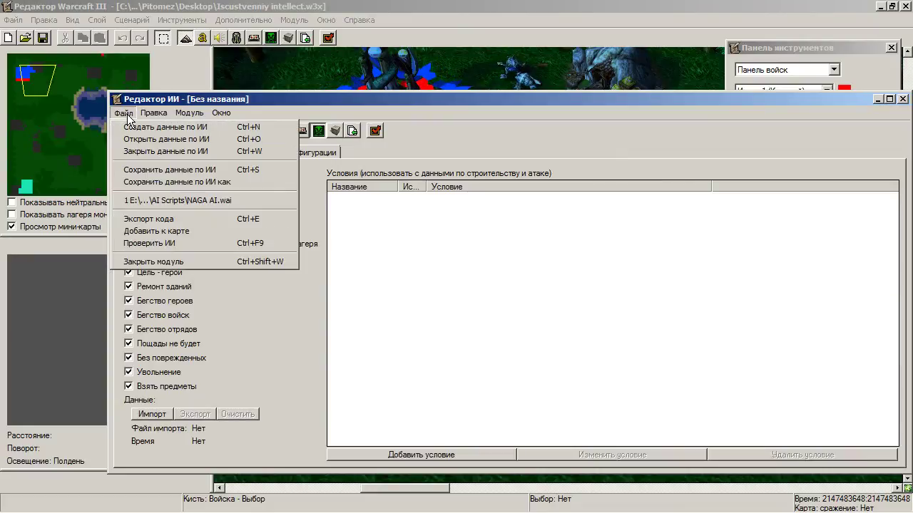
{"action": "left_click", "coordinate": [179, 201]}
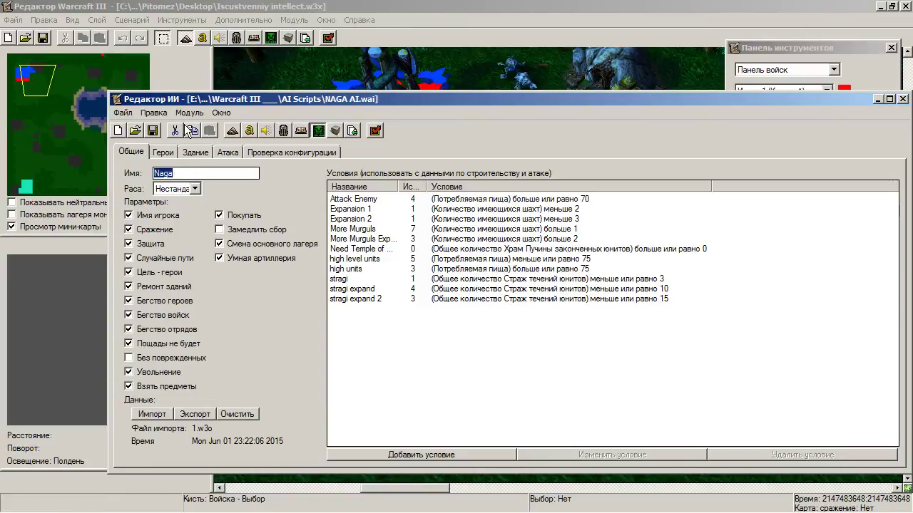
{"action": "left_click", "coordinate": [123, 113]}
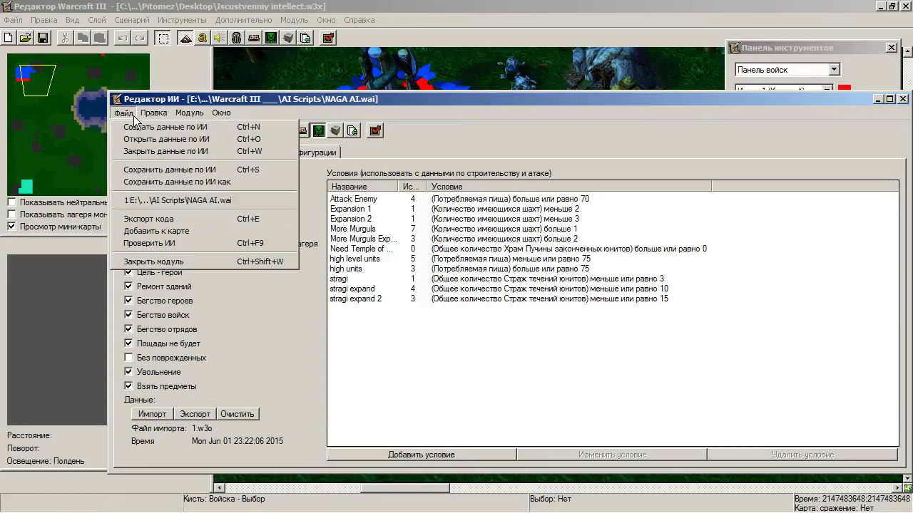
{"action": "left_click", "coordinate": [198, 139]}
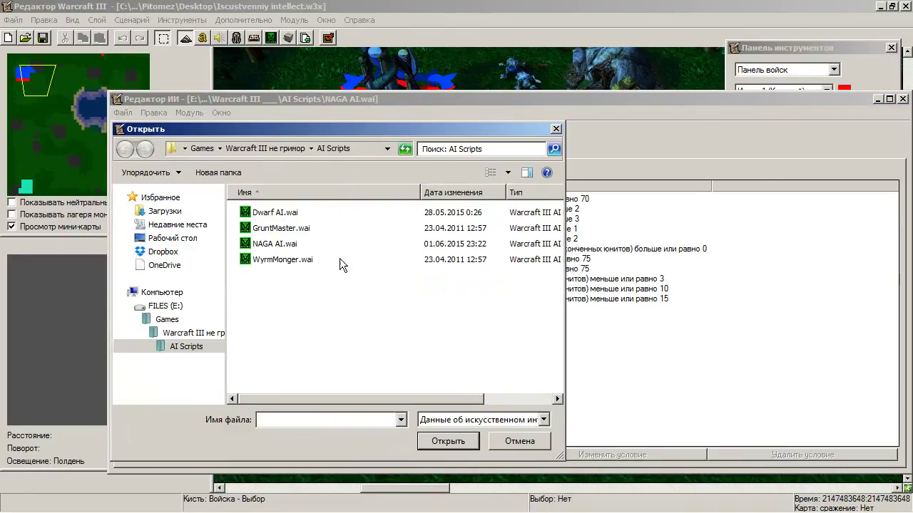
{"action": "left_click", "coordinate": [536, 437]}
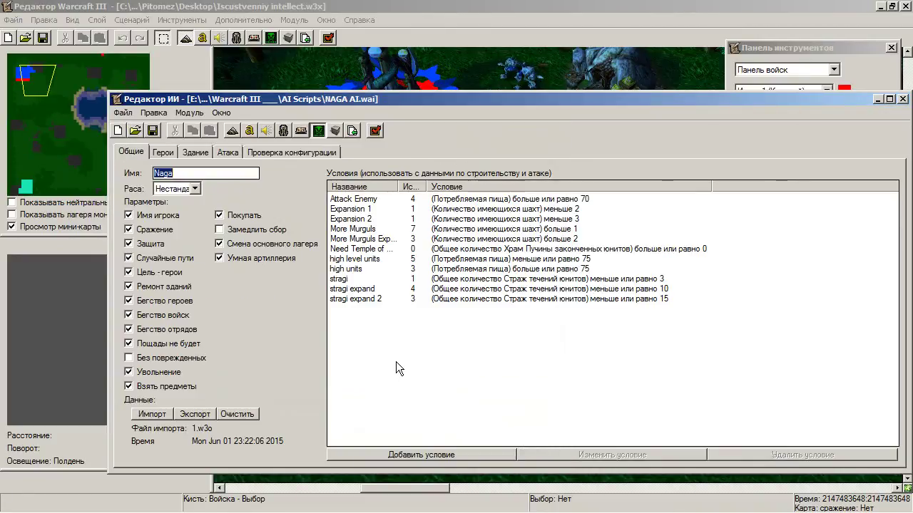
- Inspect the map's imported files in the import manager and check the export destination for NAGA AI.wai
{"action": "left_click", "coordinate": [353, 131]}
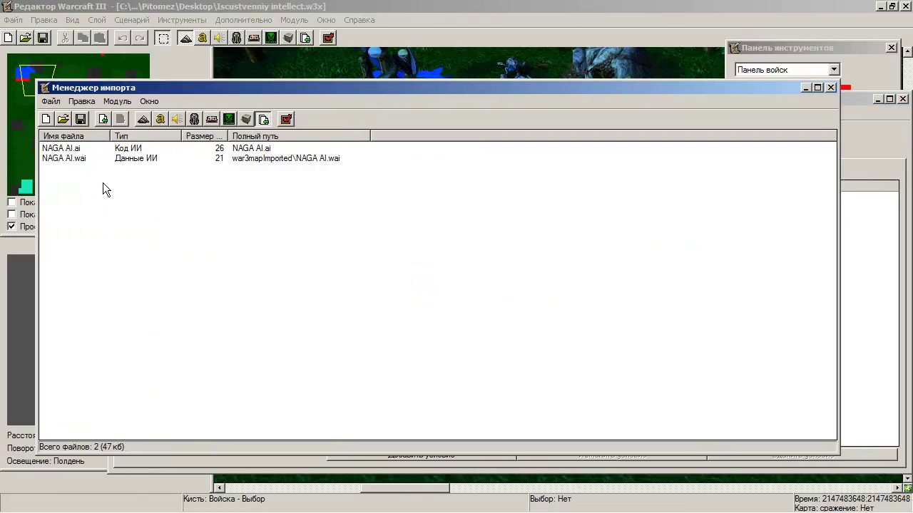
{"action": "left_click", "coordinate": [130, 158]}
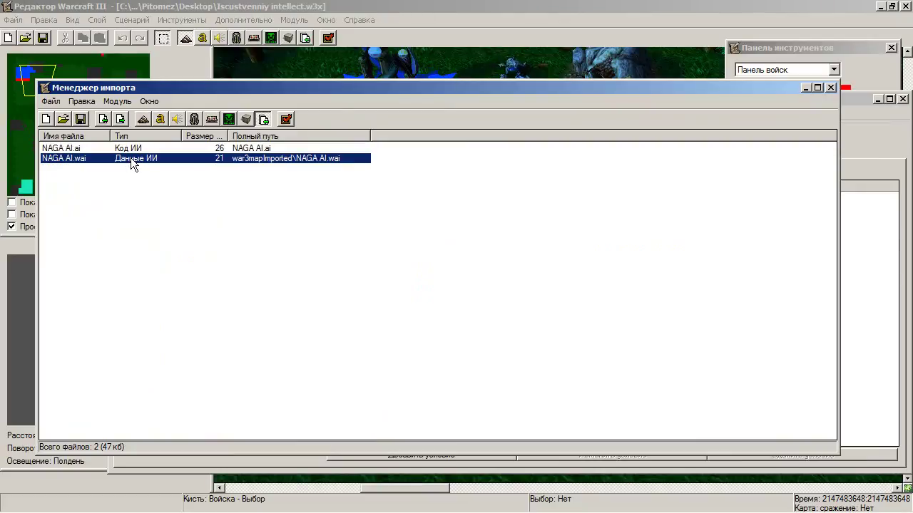
{"action": "right_click", "coordinate": [206, 163]}
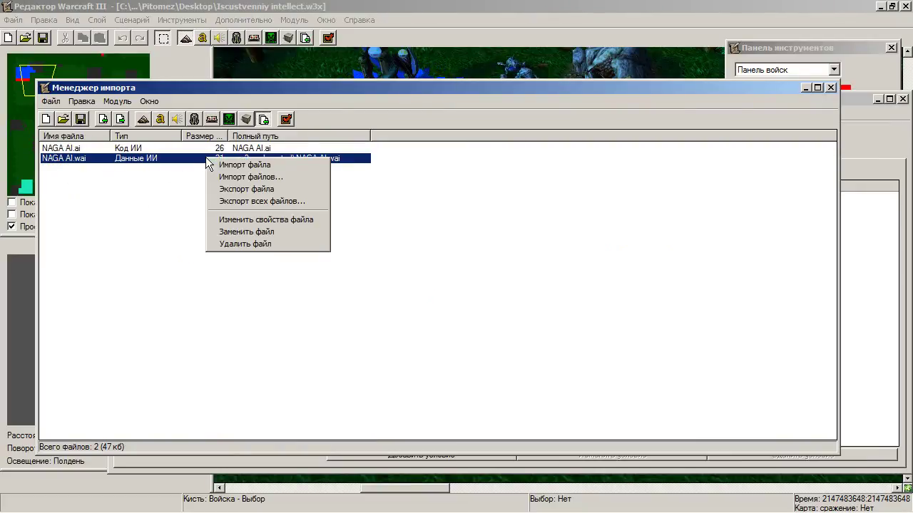
{"action": "left_click", "coordinate": [325, 188]}
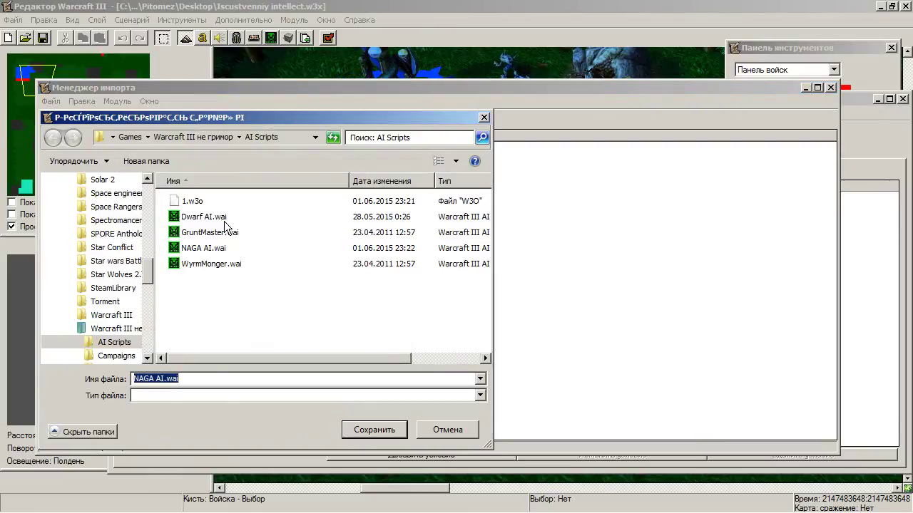
{"action": "left_click", "coordinate": [461, 430]}
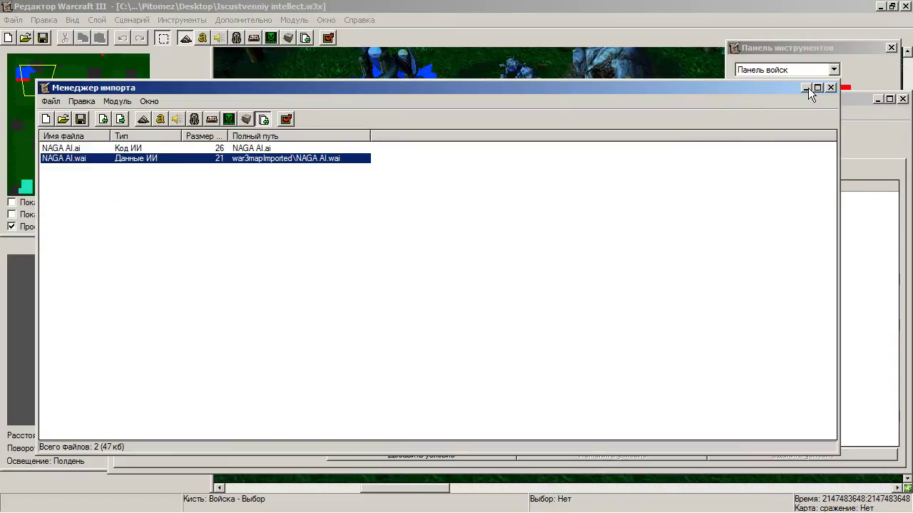
{"action": "left_click", "coordinate": [229, 119]}
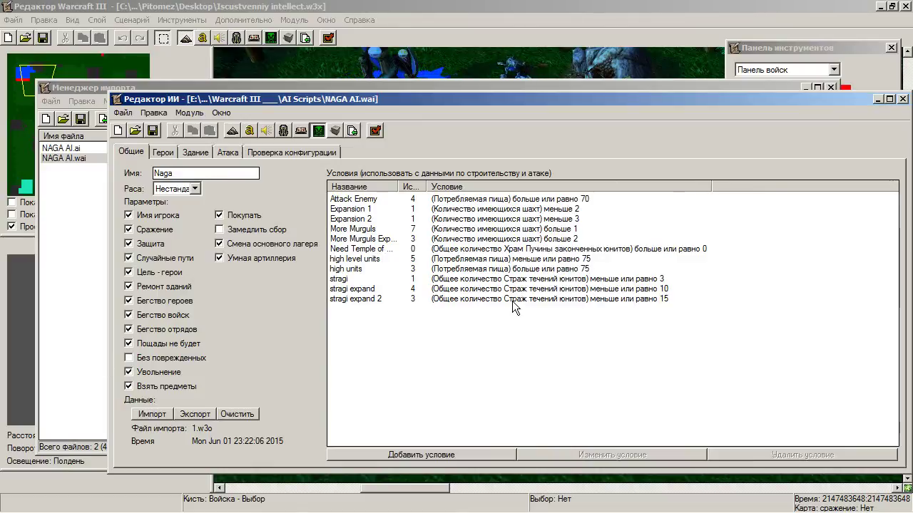
{"action": "left_click", "coordinate": [149, 416]}
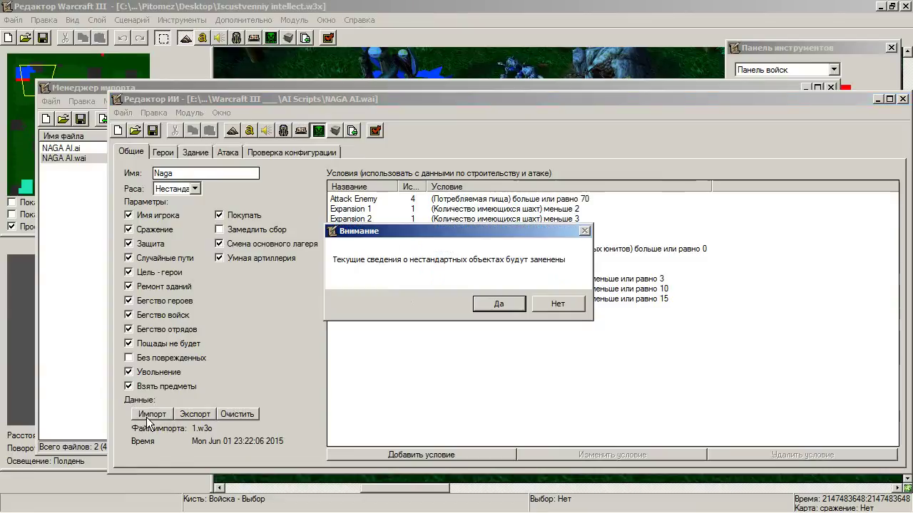
{"action": "left_click", "coordinate": [514, 307]}
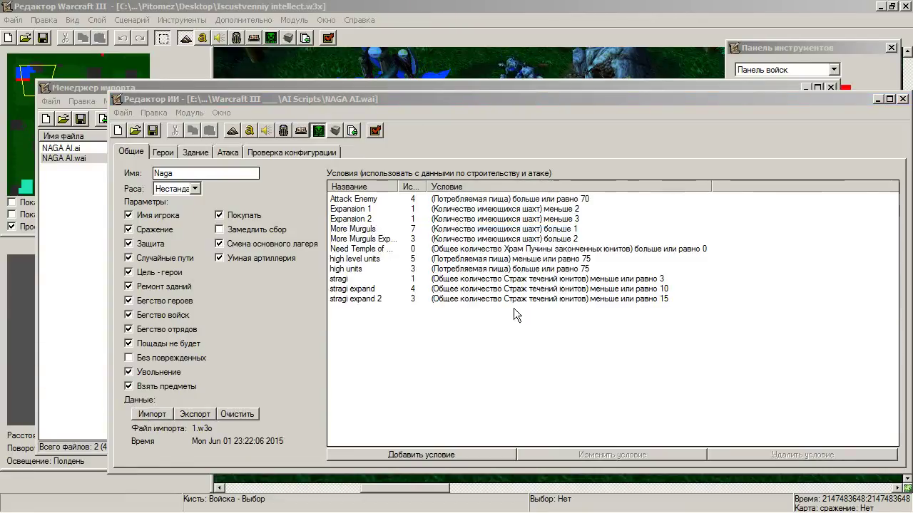
{"action": "left_click", "coordinate": [261, 218]}
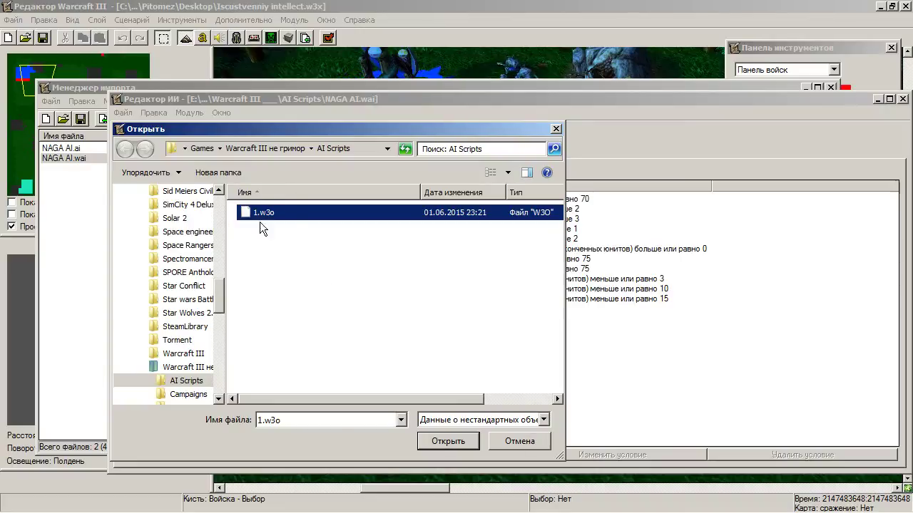
{"action": "left_click", "coordinate": [519, 442]}
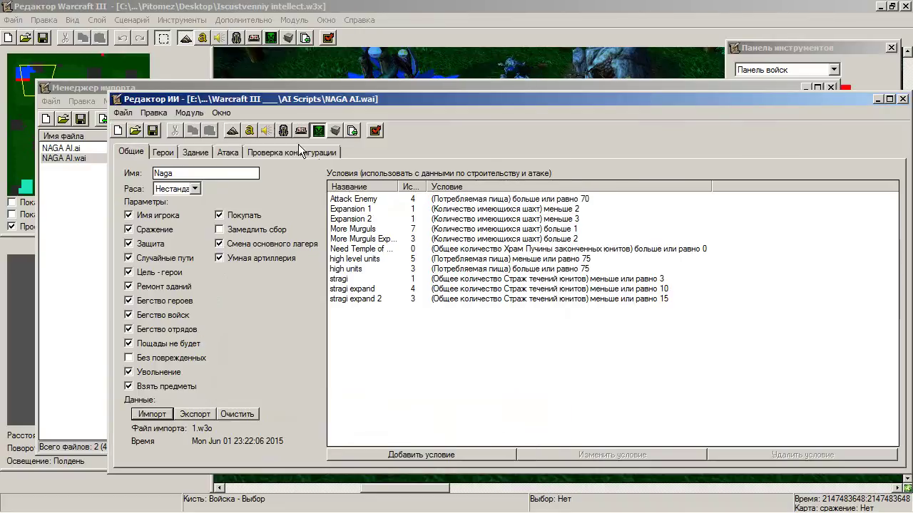
- Export all object data from the object editor to a file named 45345 in the AI Scripts folder
{"action": "left_click", "coordinate": [281, 131]}
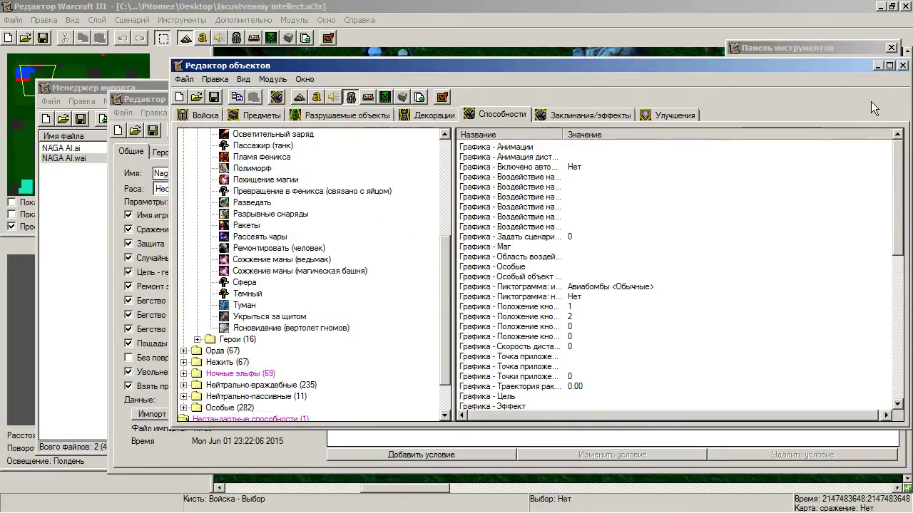
{"action": "left_click_drag", "start_coordinate": [651, 68], "coordinate": [655, 48]}
{"action": "left_click", "coordinate": [173, 59]}
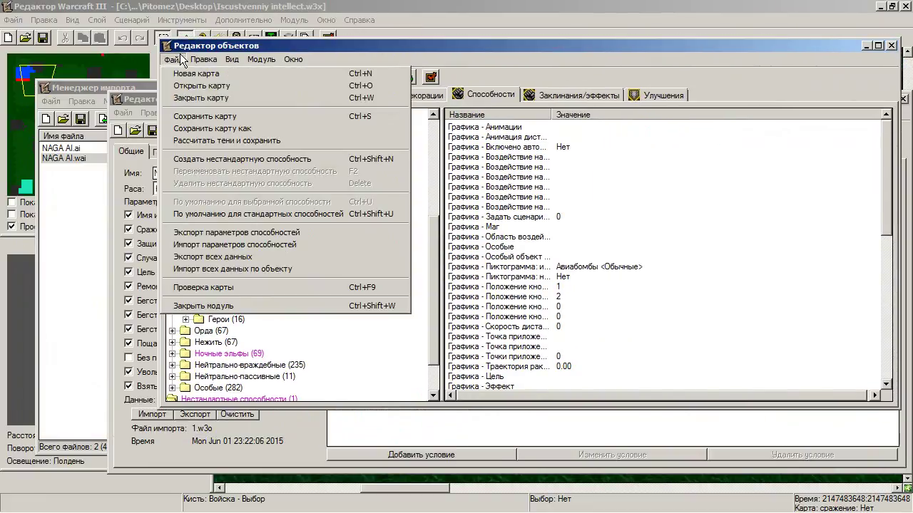
{"action": "left_click", "coordinate": [257, 258]}
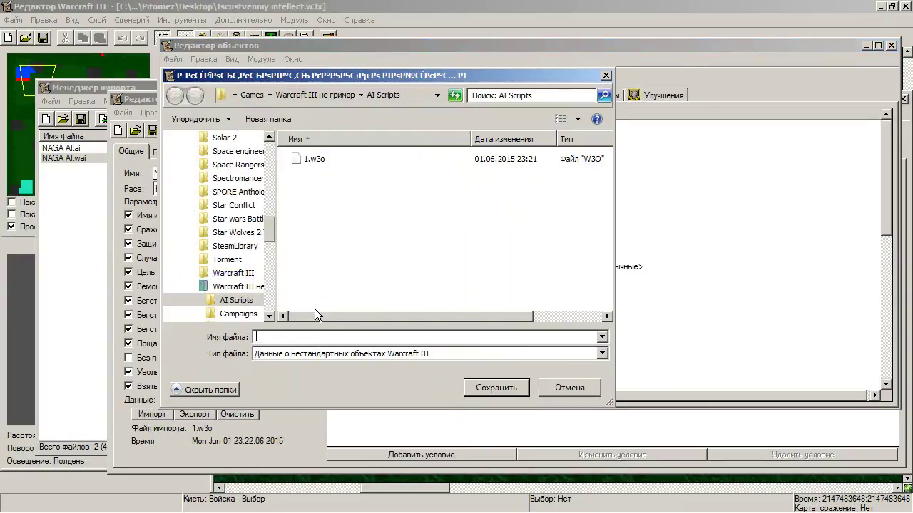
{"action": "type", "text": "45345"}
{"action": "left_click", "coordinate": [505, 388]}
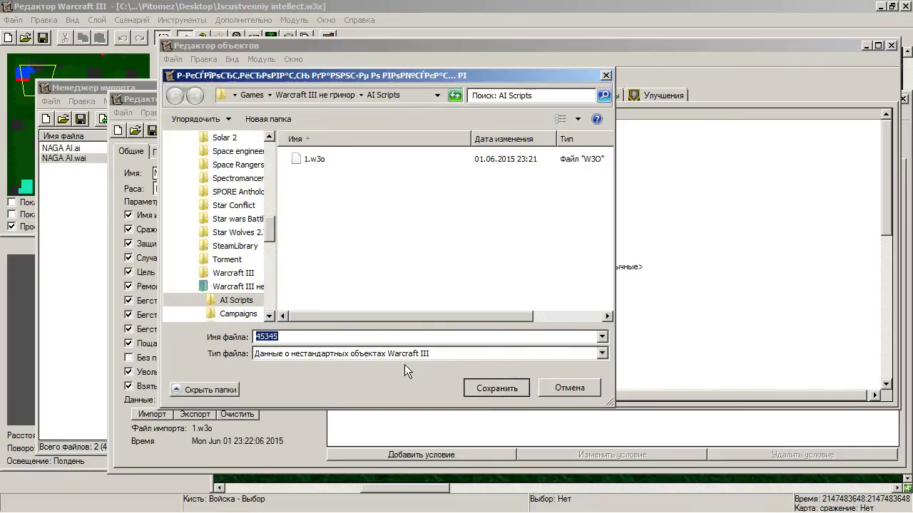
{"action": "left_click", "coordinate": [171, 60]}
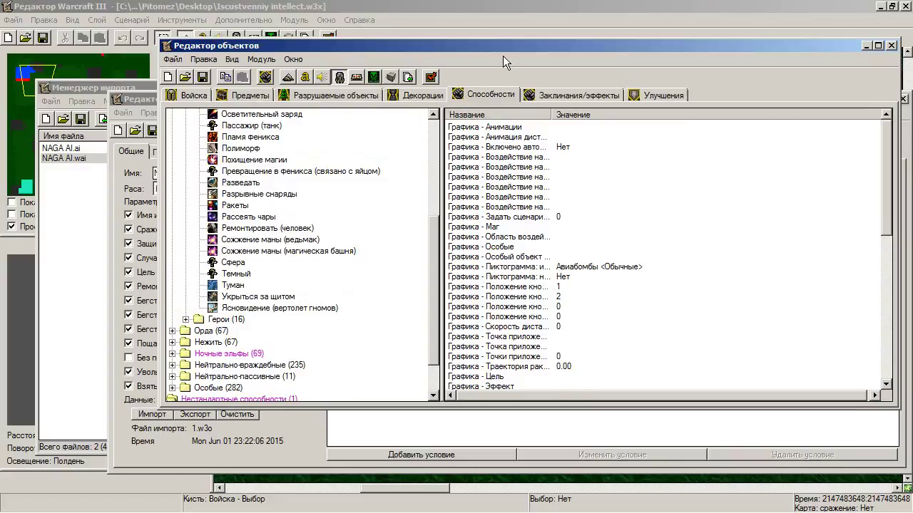
{"action": "left_click", "coordinate": [502, 57]}
- Delete the file 45345.w3o from the AI Scripts folder while browsing for AI object data, and cancel the import
{"action": "left_click", "coordinate": [373, 77]}
{"action": "left_click", "coordinate": [151, 414]}
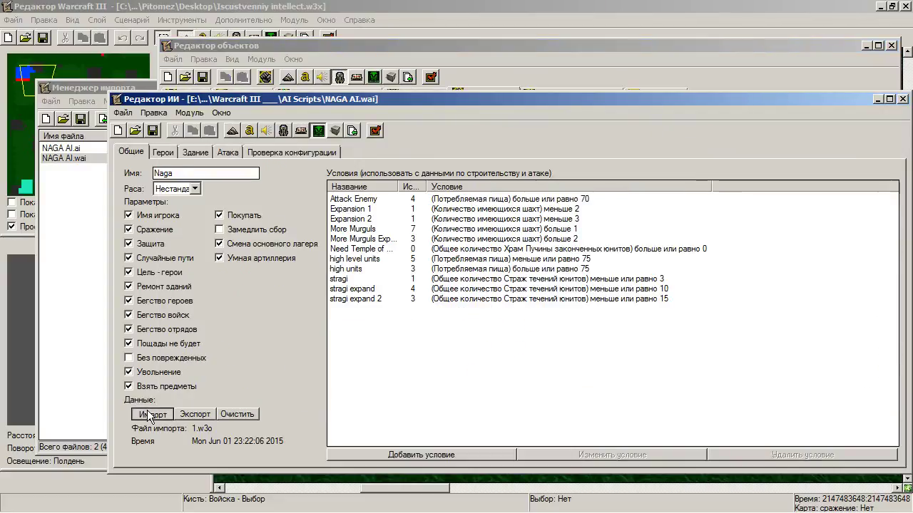
{"action": "left_click", "coordinate": [501, 302]}
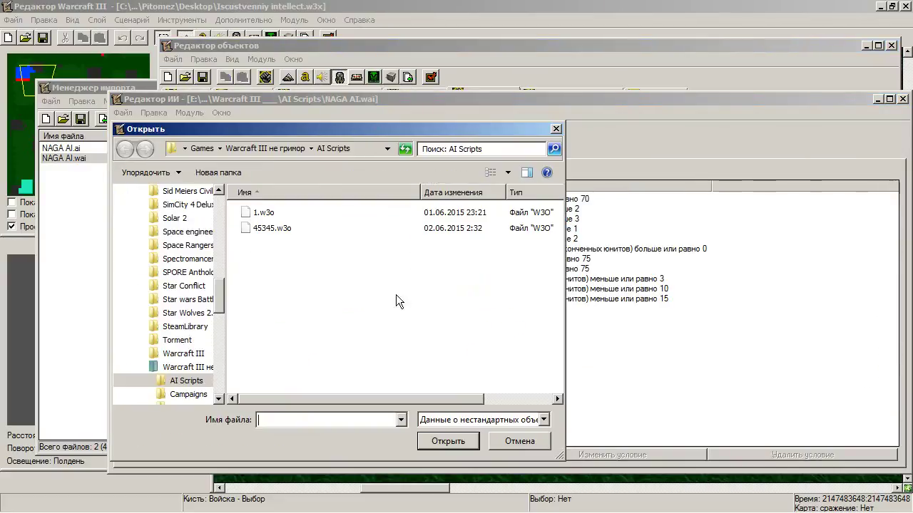
{"action": "left_click", "coordinate": [262, 228]}
{"action": "double_click", "coordinate": [287, 225]}
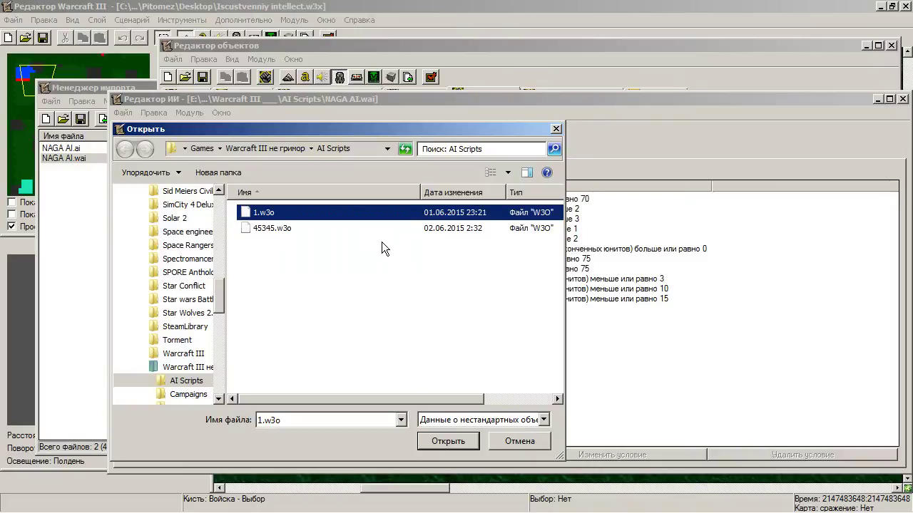
{"action": "left_click", "coordinate": [275, 229]}
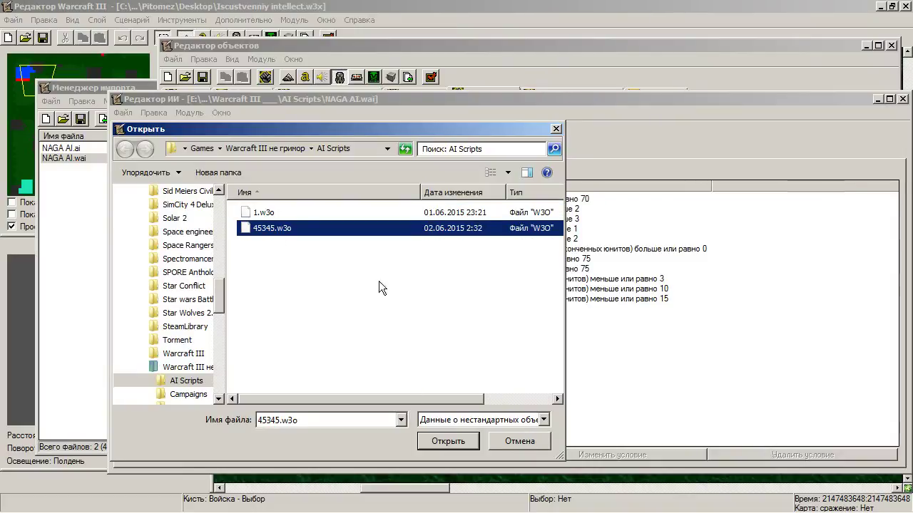
{"action": "key", "text": "Delete"}
{"action": "left_click", "coordinate": [513, 321]}
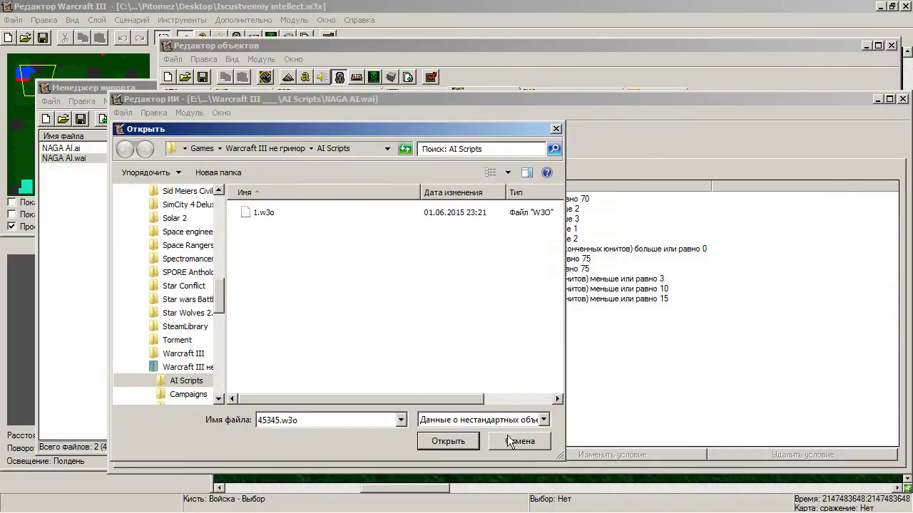
{"action": "left_click", "coordinate": [507, 438]}
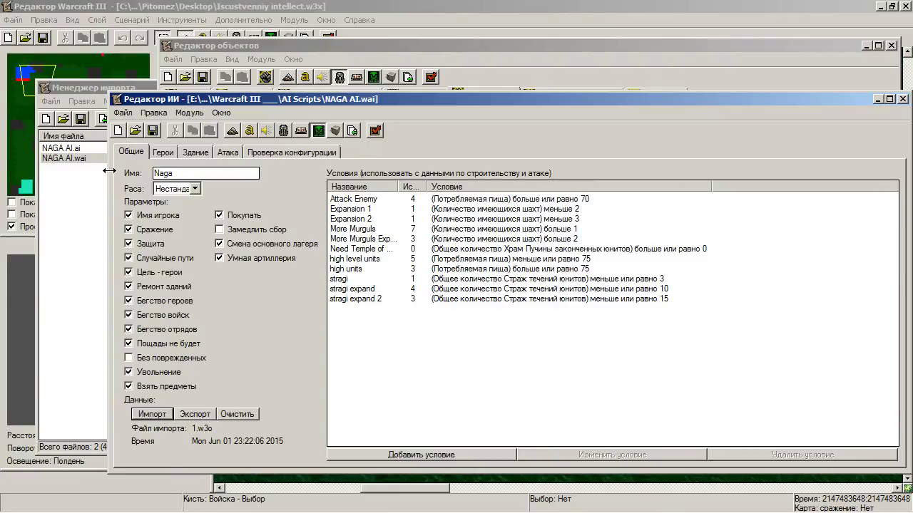
- Review the AI's hero settings and the skill orders for Кель, Иллидан (злой) and Вайши (нестандартная)
{"action": "left_click", "coordinate": [161, 153]}
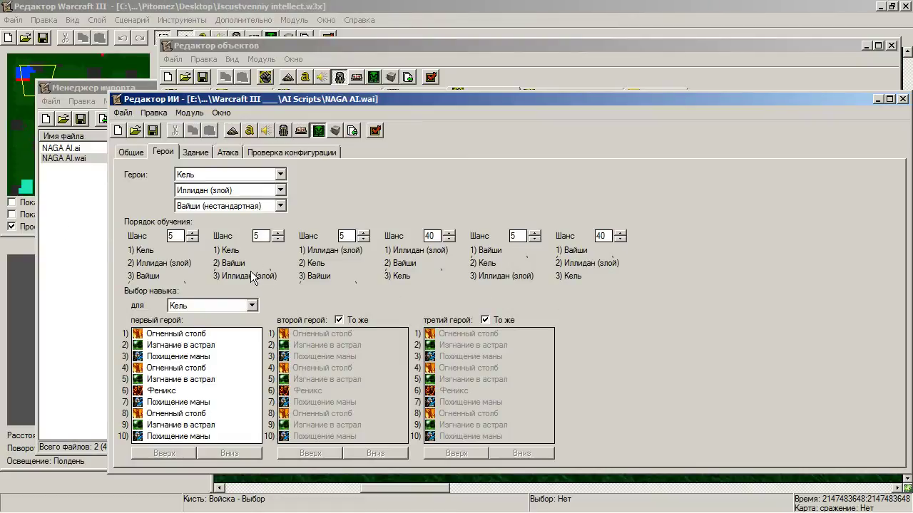
{"action": "left_click", "coordinate": [217, 305]}
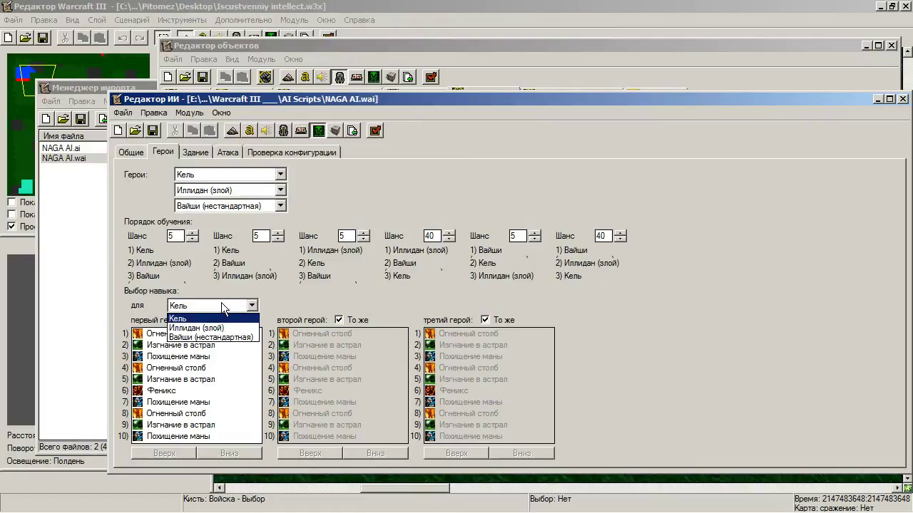
{"action": "left_click", "coordinate": [200, 330]}
{"action": "left_click", "coordinate": [221, 306]}
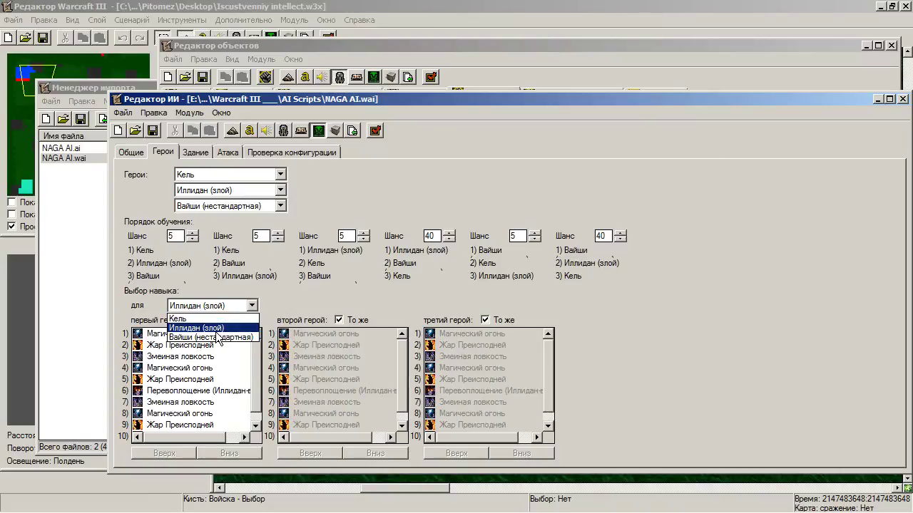
{"action": "left_click", "coordinate": [217, 331]}
{"action": "left_click", "coordinate": [221, 310]}
{"action": "left_click", "coordinate": [214, 336]}
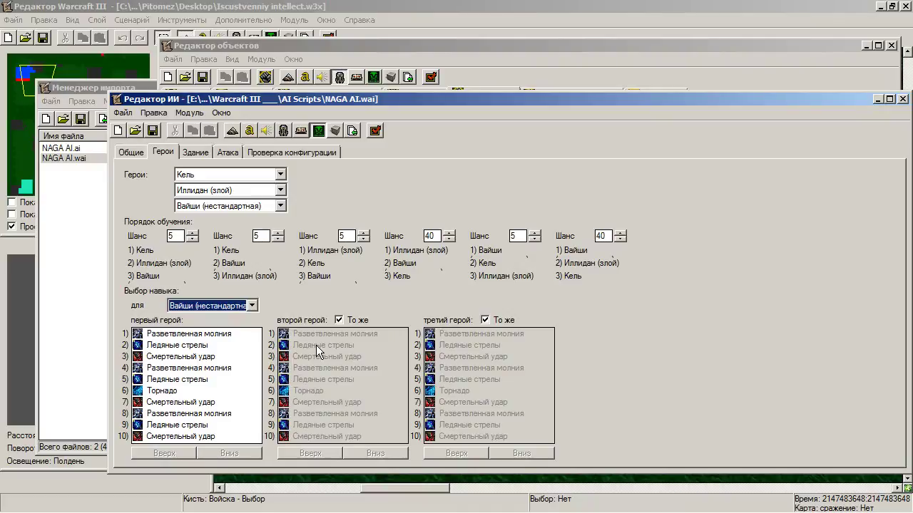
{"action": "left_click", "coordinate": [161, 357]}
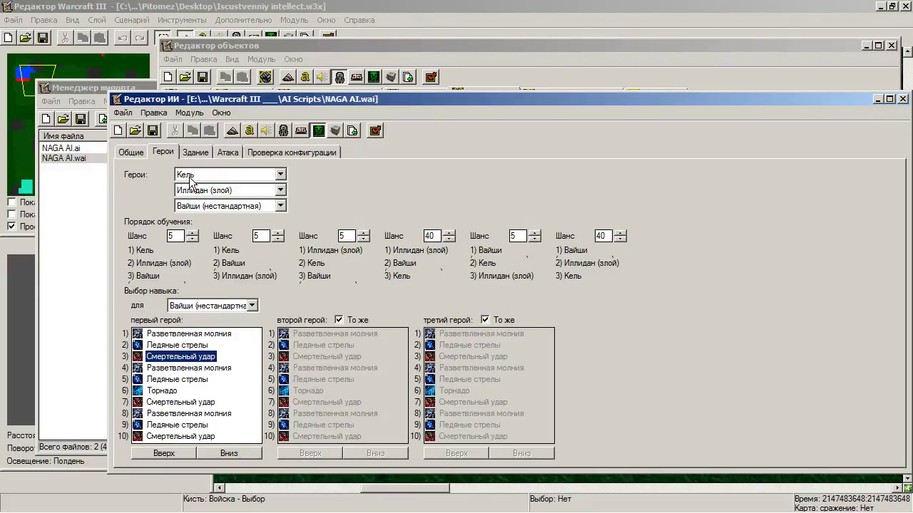
- Inspect the AI's building settings and its opening construction priorities, Храм Пучины and the Маргол-раб workers
{"action": "left_click", "coordinate": [133, 153]}
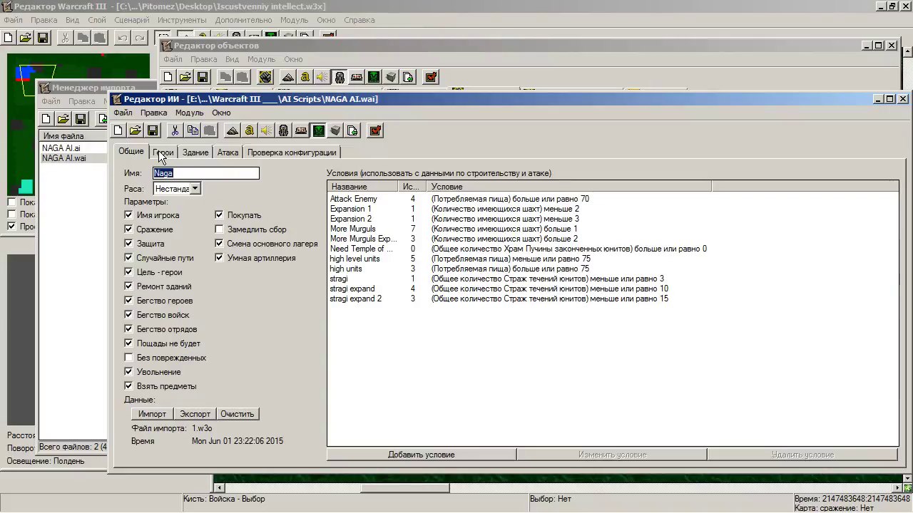
{"action": "left_click", "coordinate": [187, 152]}
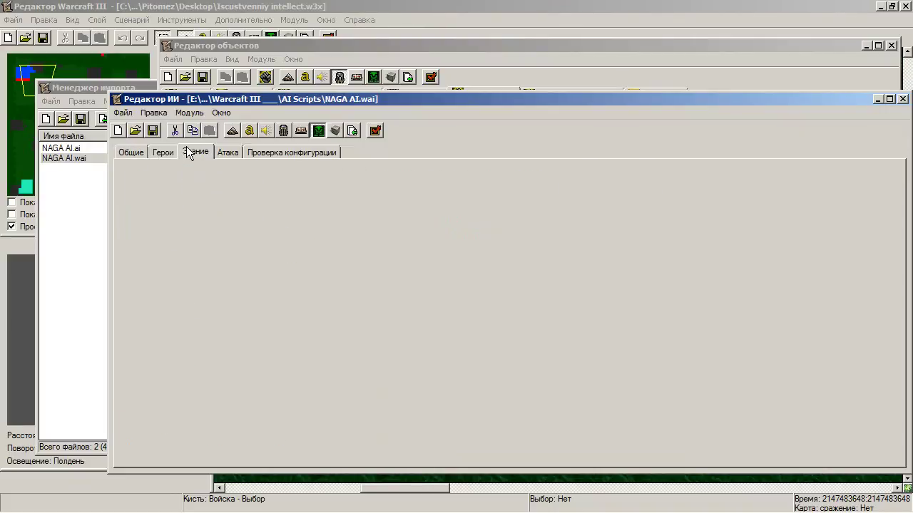
{"action": "left_click", "coordinate": [169, 153]}
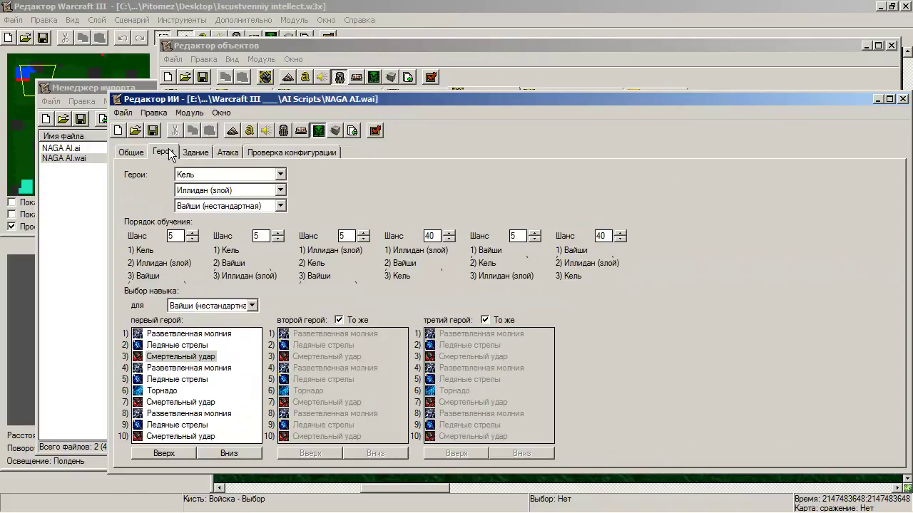
{"action": "left_click", "coordinate": [204, 154]}
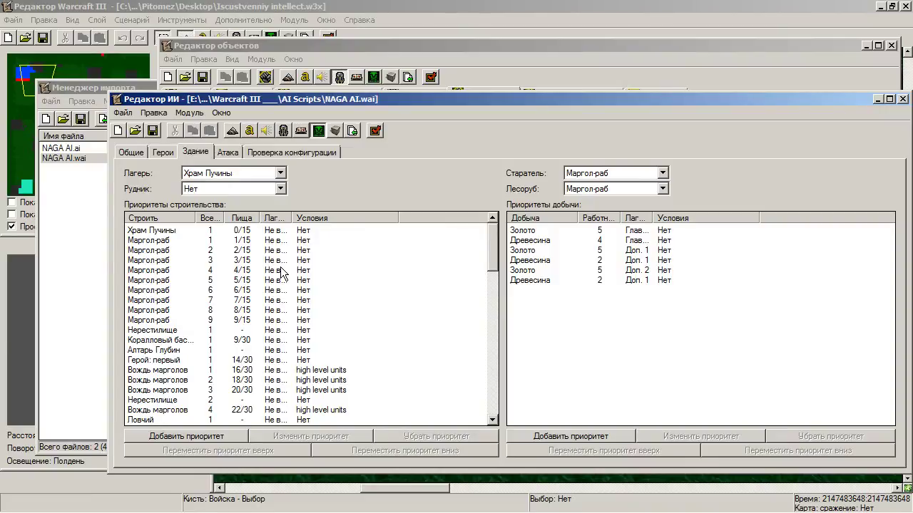
{"action": "left_click", "coordinate": [197, 234]}
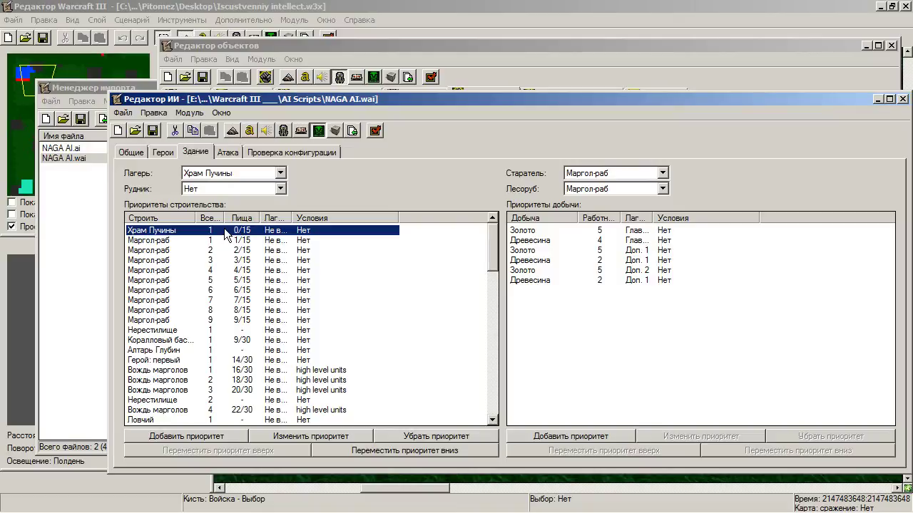
{"action": "left_click", "coordinate": [200, 243]}
{"action": "left_click", "coordinate": [182, 312]}
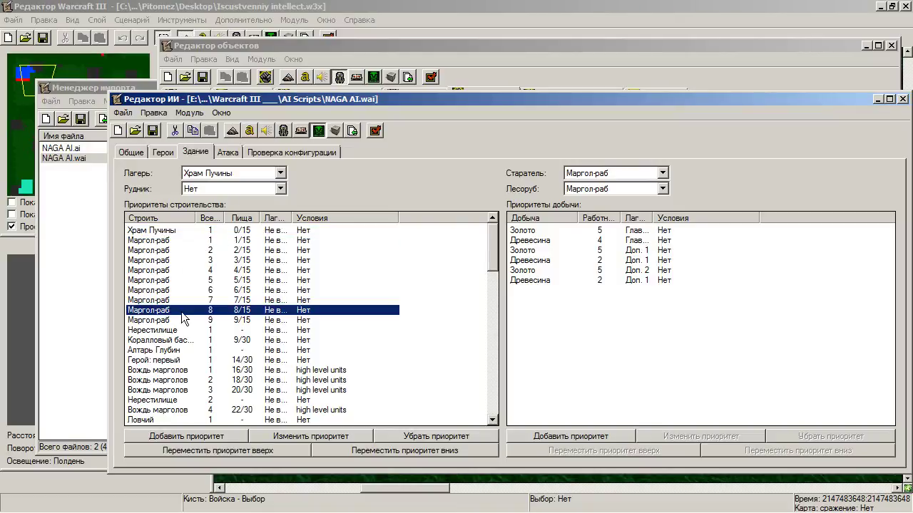
{"action": "left_click", "coordinate": [184, 320]}
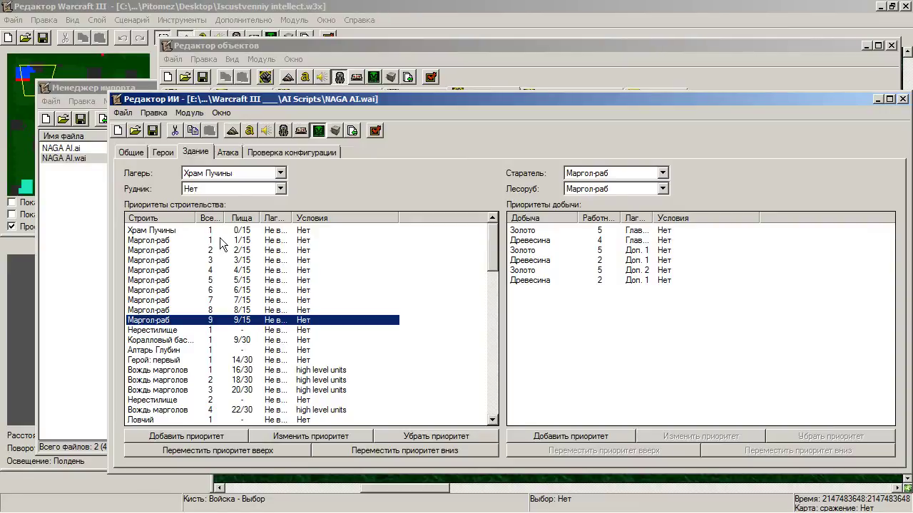
- Maximize the AI editor window and look through the full list of construction priorities
{"action": "left_click", "coordinate": [890, 100]}
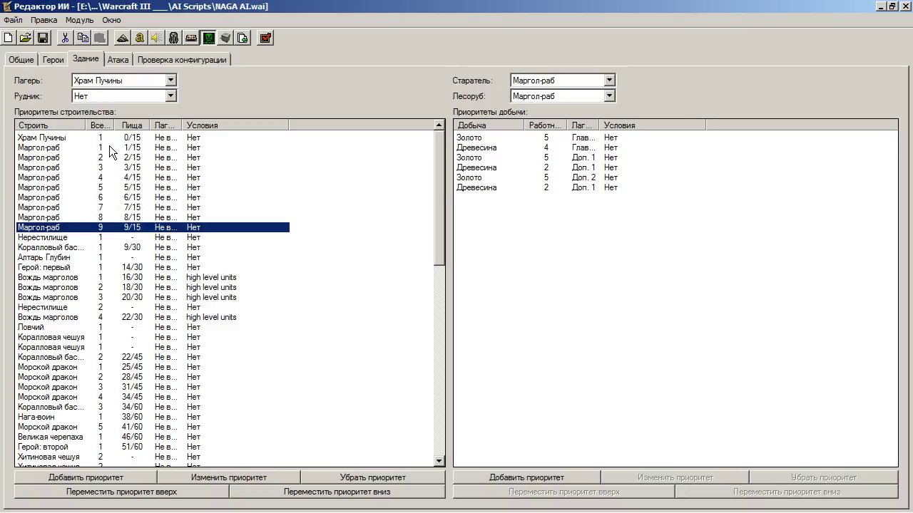
{"action": "left_click_drag", "start_coordinate": [438, 169], "coordinate": [440, 133]}
{"action": "left_click_drag", "start_coordinate": [440, 194], "coordinate": [442, 141]}
{"action": "left_click", "coordinate": [71, 287]}
{"action": "scroll", "coordinate": [78, 300], "scroll_direction": "down", "scroll_amount": 15}
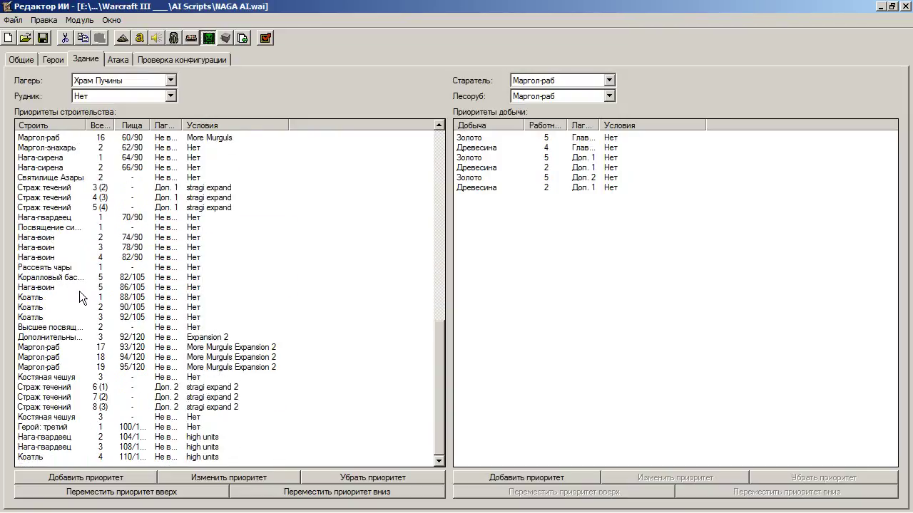
{"action": "scroll", "coordinate": [106, 336], "scroll_direction": "up", "scroll_amount": 15}
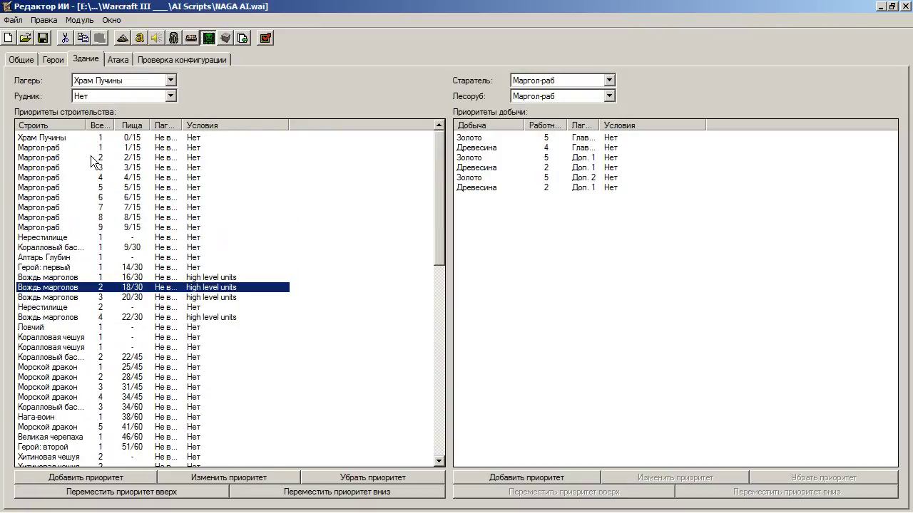
- Go through the opening construction priorities one by one, from Храм Пучины to the ninth Маргол-раб
{"action": "left_click", "coordinate": [104, 190]}
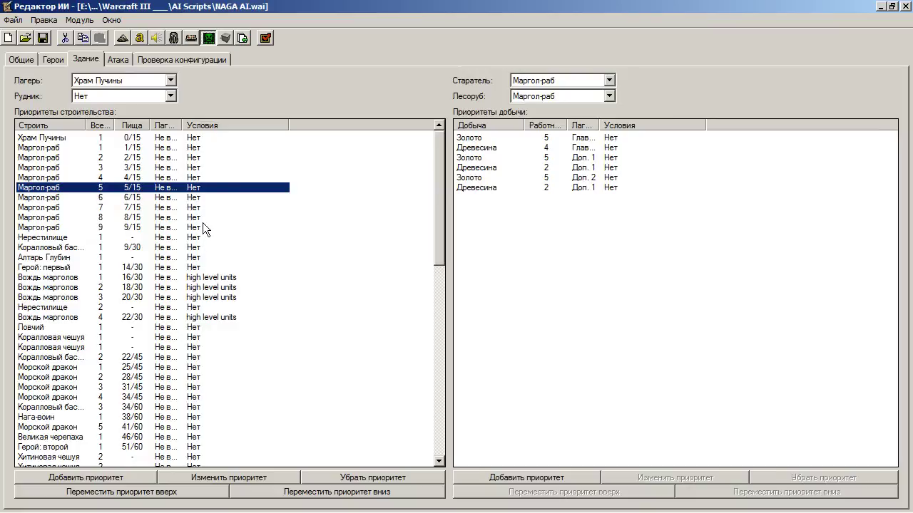
{"action": "left_click", "coordinate": [105, 138]}
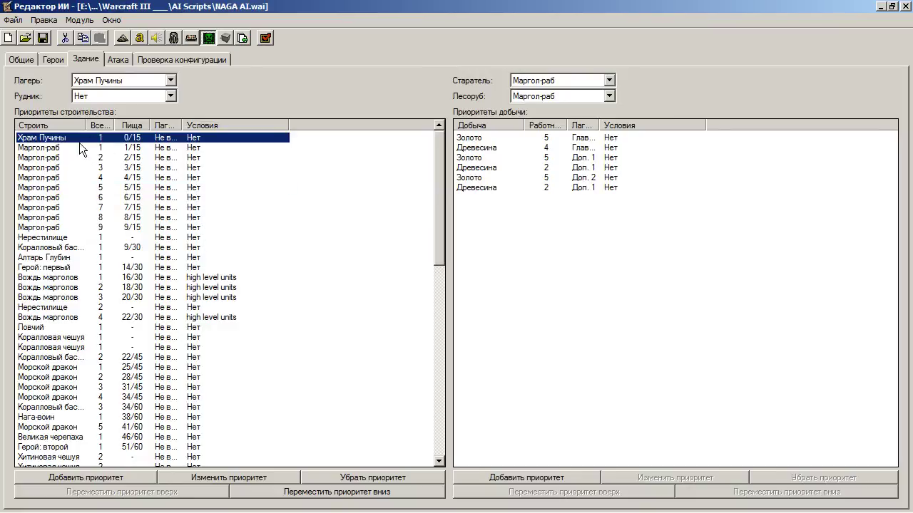
{"action": "left_click", "coordinate": [102, 148]}
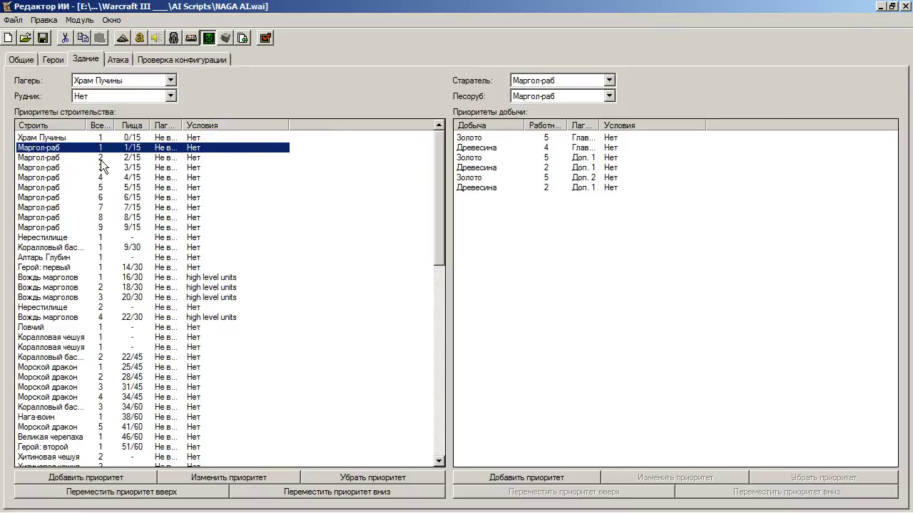
{"action": "left_click", "coordinate": [102, 159]}
{"action": "left_click", "coordinate": [102, 168]}
{"action": "left_click", "coordinate": [101, 178]}
{"action": "left_click", "coordinate": [101, 187]}
{"action": "left_click", "coordinate": [101, 197]}
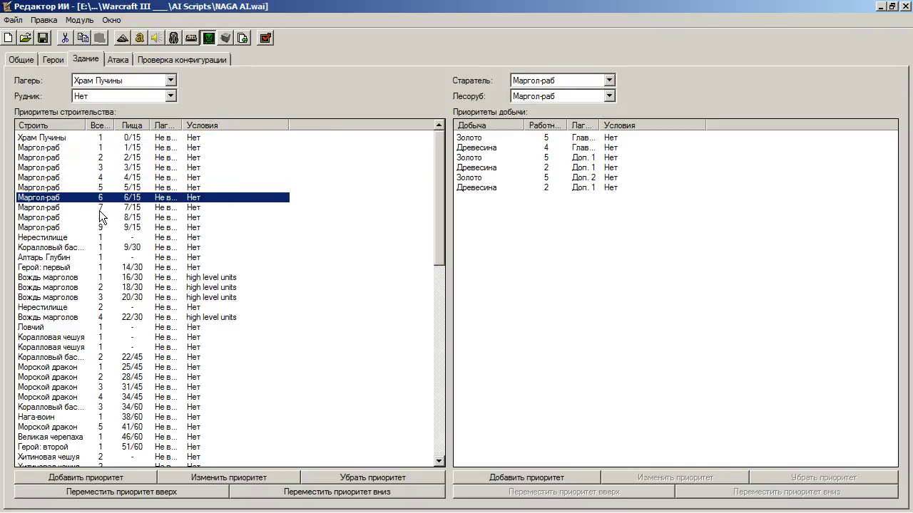
{"action": "left_click", "coordinate": [100, 207]}
{"action": "left_click", "coordinate": [97, 227]}
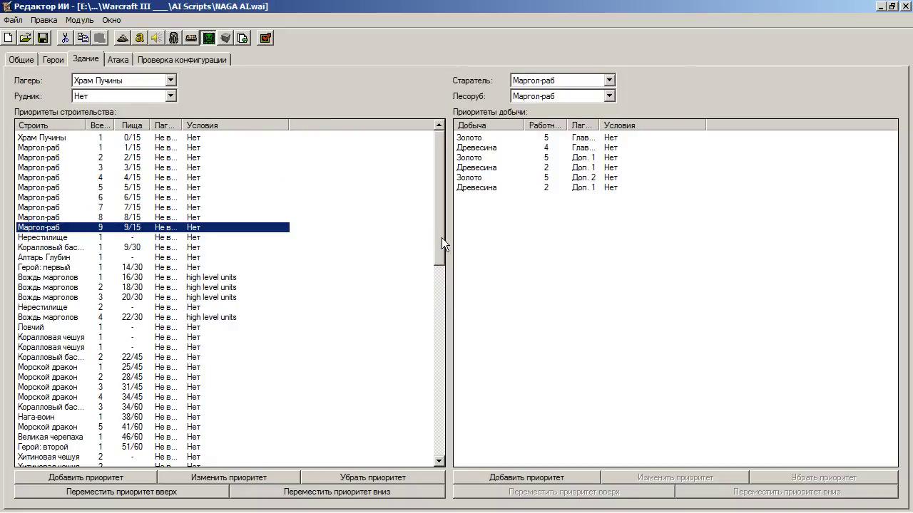
- Examine the further Маргол-раб priorities, up to number 16, that use the More Murguls condition
{"action": "left_click_drag", "start_coordinate": [441, 237], "coordinate": [431, 340]}
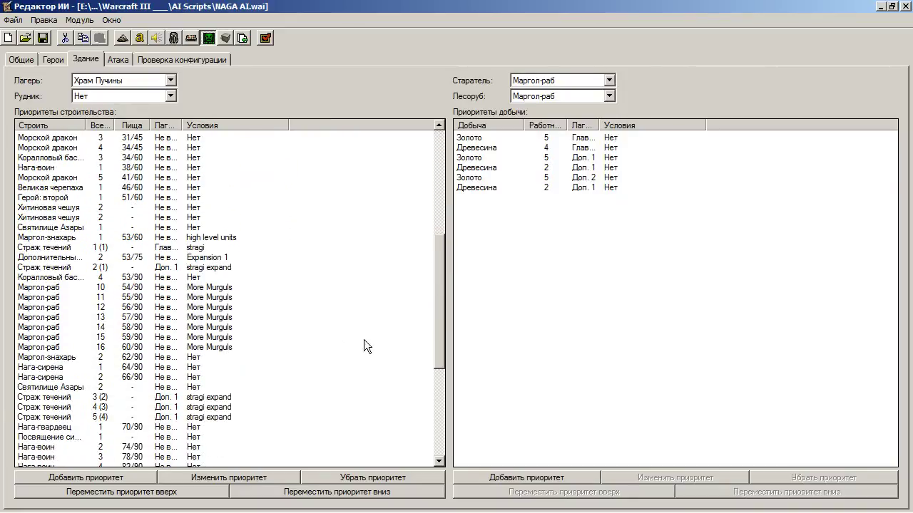
{"action": "left_click", "coordinate": [98, 297]}
{"action": "left_click", "coordinate": [107, 307]}
{"action": "left_click", "coordinate": [110, 317]}
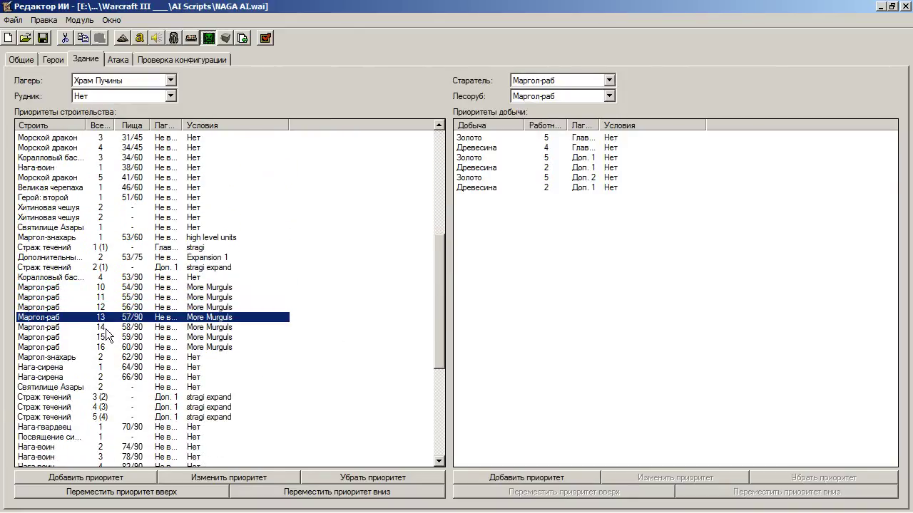
{"action": "left_click", "coordinate": [107, 327]}
{"action": "left_click", "coordinate": [104, 337]}
{"action": "left_click", "coordinate": [98, 348]}
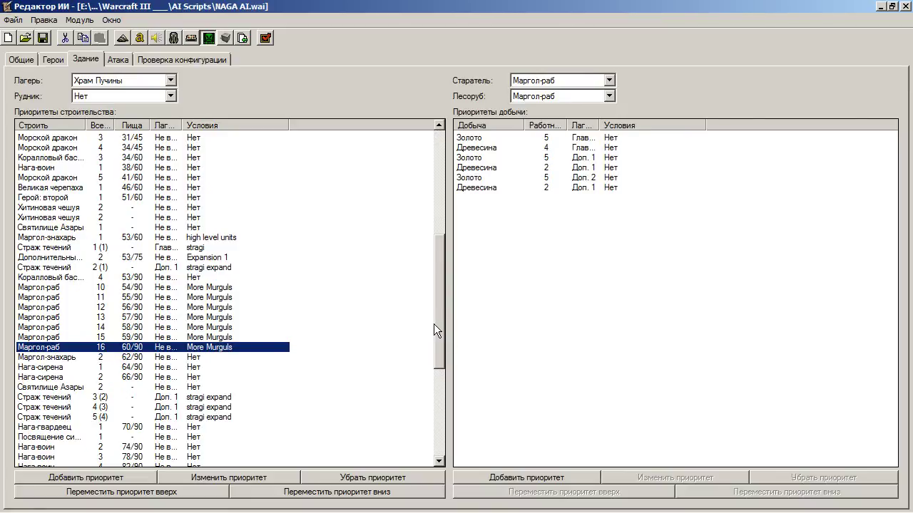
{"action": "left_click_drag", "start_coordinate": [434, 325], "coordinate": [449, 175]}
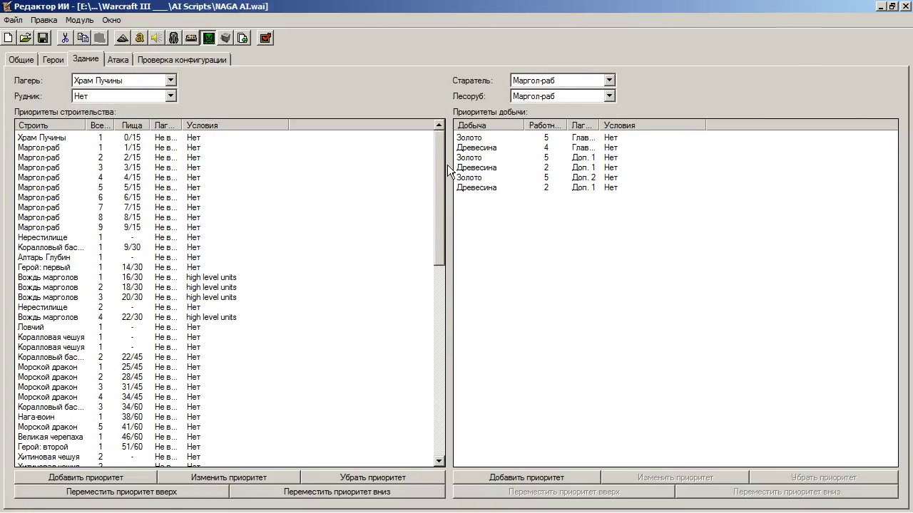
- Compare the first, seventh and ninth Маргол-раб priorities with the first Вождь марголов priority
{"action": "left_click", "coordinate": [60, 148]}
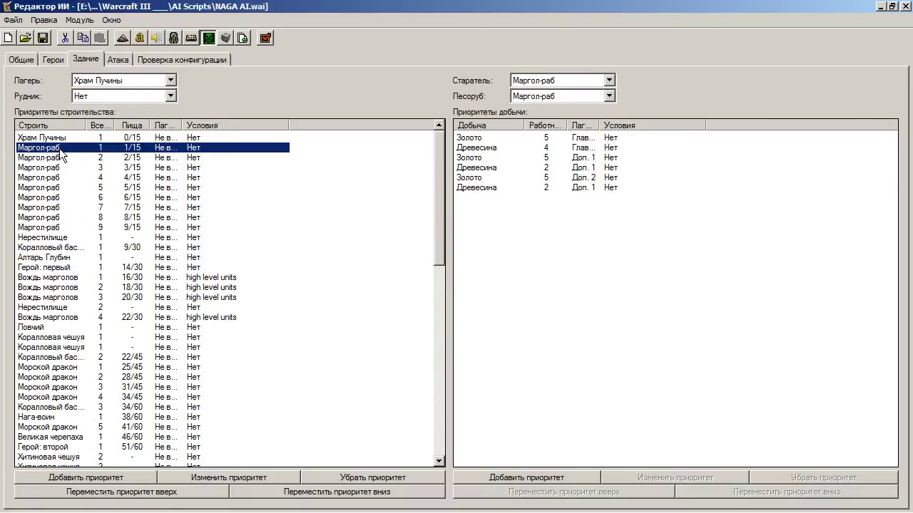
{"action": "left_click", "coordinate": [59, 228]}
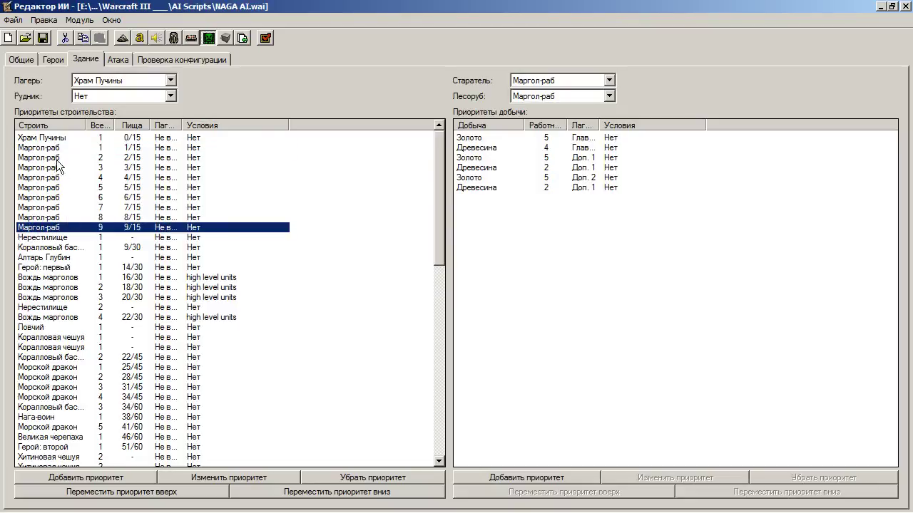
{"action": "left_click", "coordinate": [73, 278]}
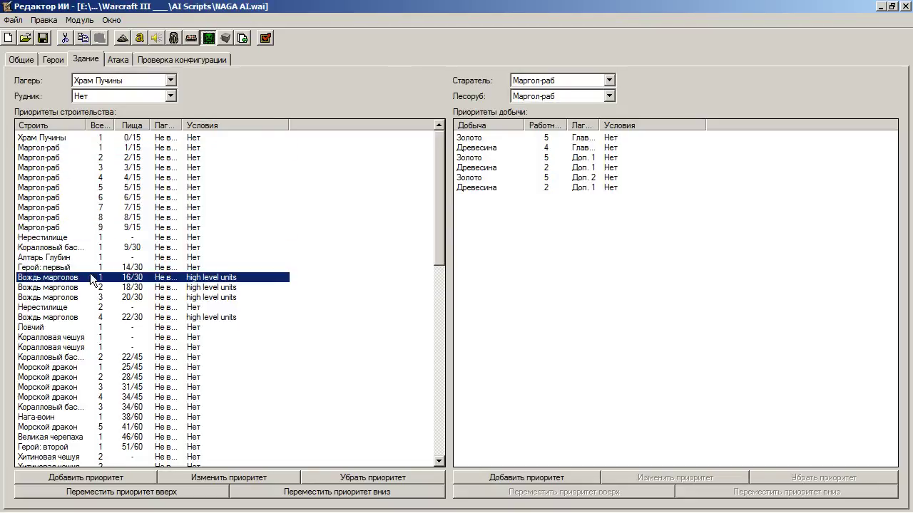
{"action": "left_click", "coordinate": [58, 208]}
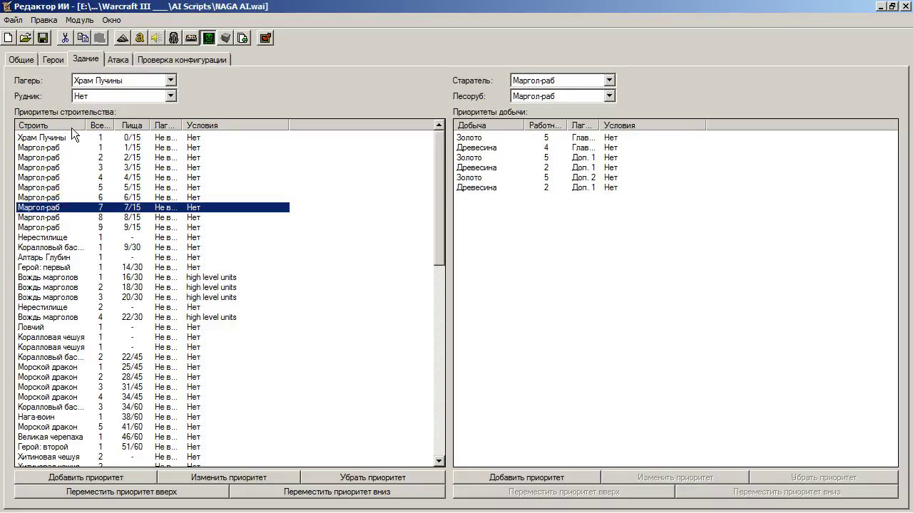
{"action": "left_click", "coordinate": [84, 228]}
{"action": "left_click_drag", "start_coordinate": [439, 194], "coordinate": [400, 157]}
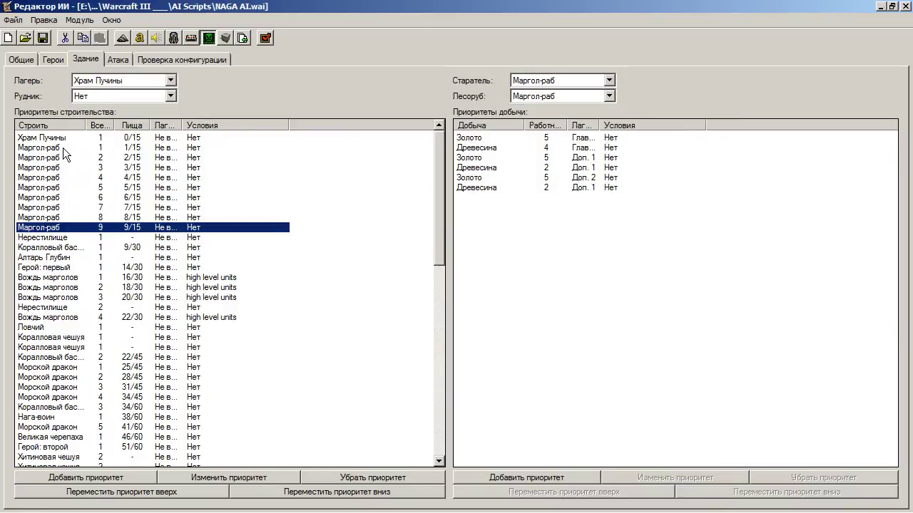
- Look over the construction priorities from the fourth Маргол-раб through Герой: первый and Вождь марголов to the second Коралловый бас... entry
{"action": "left_click_drag", "start_coordinate": [434, 231], "coordinate": [424, 202]}
{"action": "left_click", "coordinate": [157, 177]}
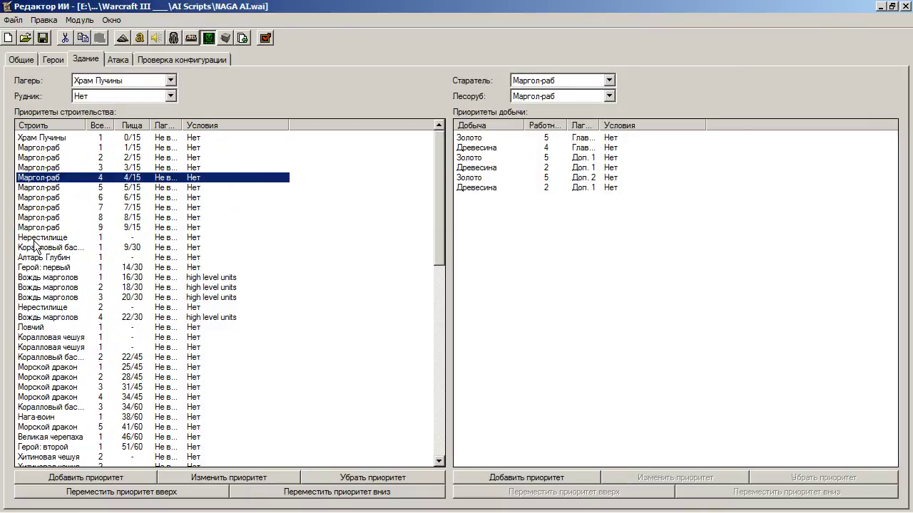
{"action": "left_click", "coordinate": [109, 267]}
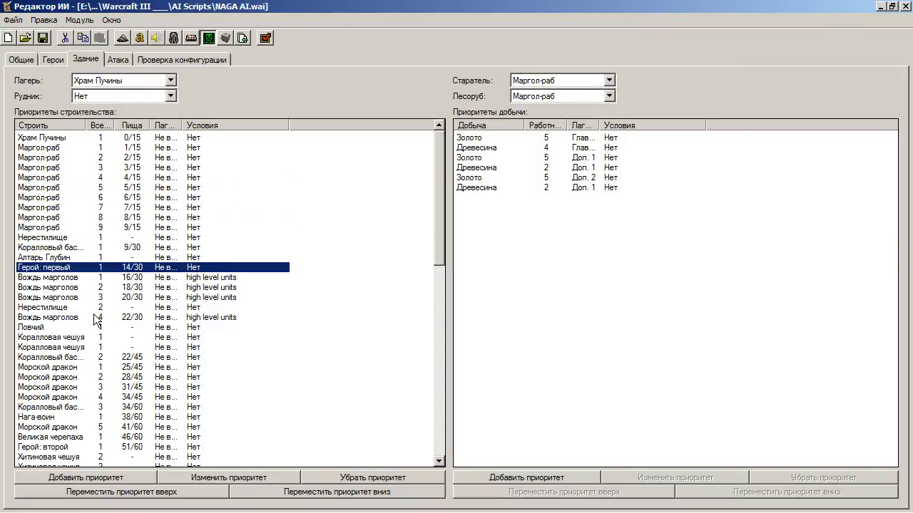
{"action": "left_click", "coordinate": [96, 318]}
{"action": "left_click", "coordinate": [103, 298]}
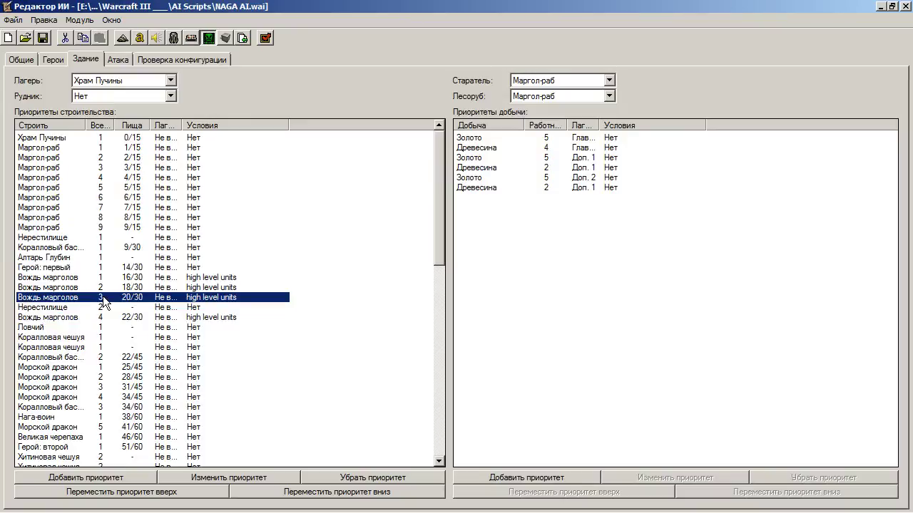
{"action": "left_click", "coordinate": [103, 319]}
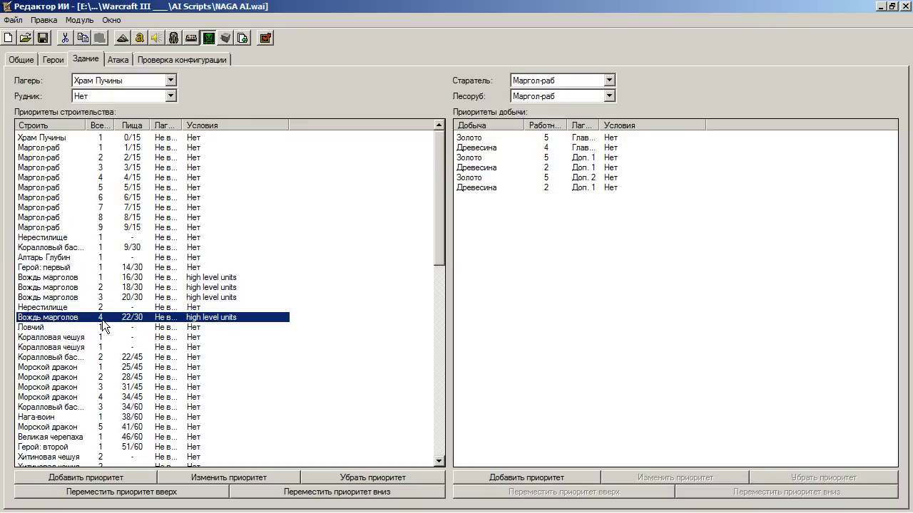
{"action": "left_click", "coordinate": [164, 358]}
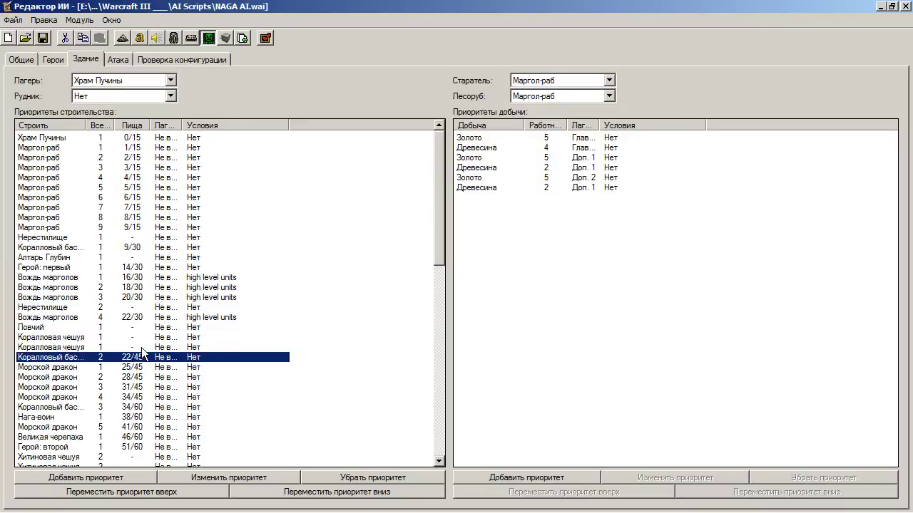
- Compare the second Нерестилище construction priority with the first one that follows the Маргол-раб entries
{"action": "left_click", "coordinate": [85, 305]}
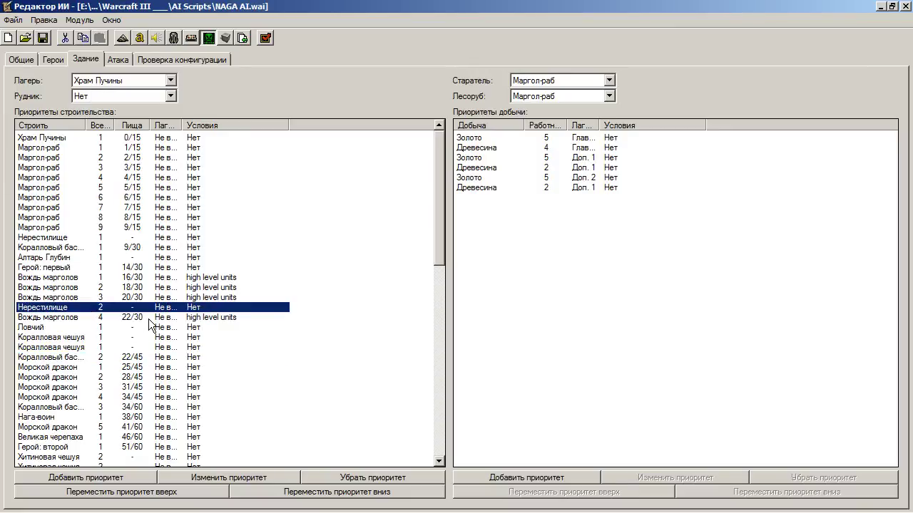
{"action": "left_click", "coordinate": [90, 219]}
{"action": "left_click", "coordinate": [82, 238]}
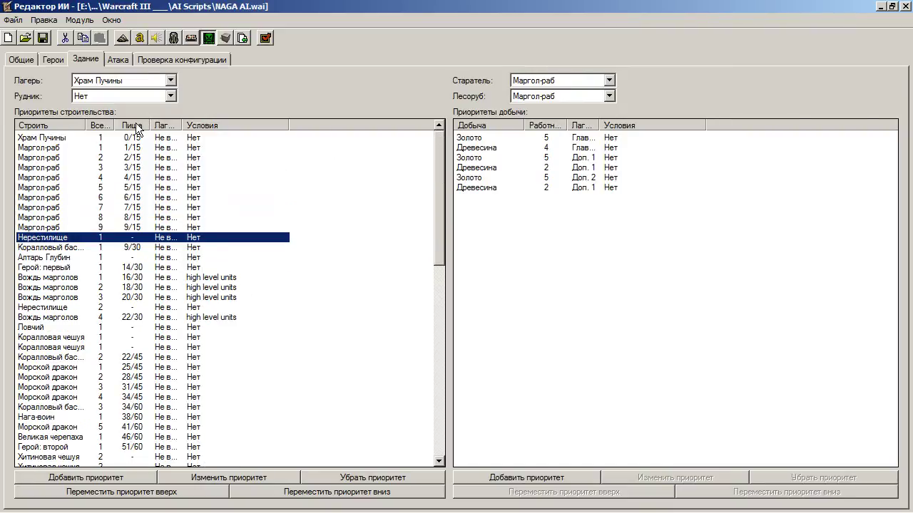
- Examine the food values of the Маргол-раб priorities up to the ninth against the first Коралловый бас... entry
{"action": "left_click", "coordinate": [128, 157]}
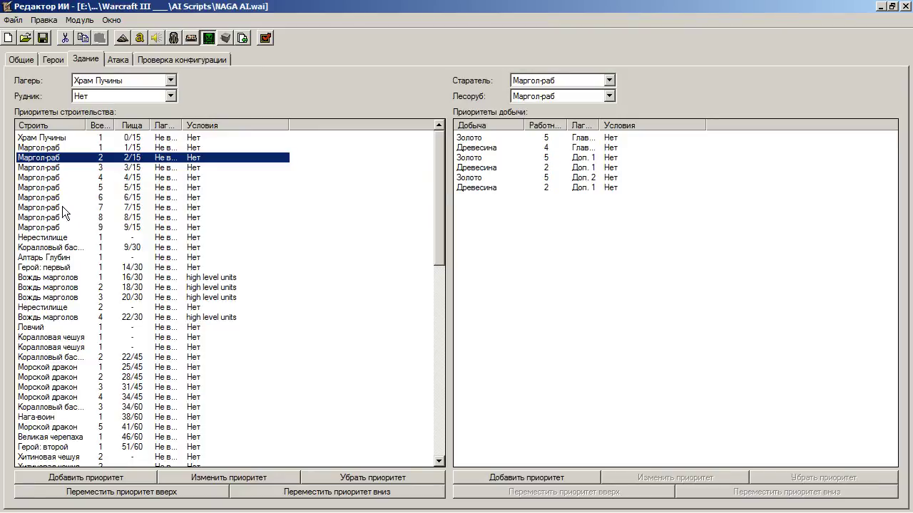
{"action": "left_click", "coordinate": [129, 179]}
{"action": "left_click", "coordinate": [142, 216]}
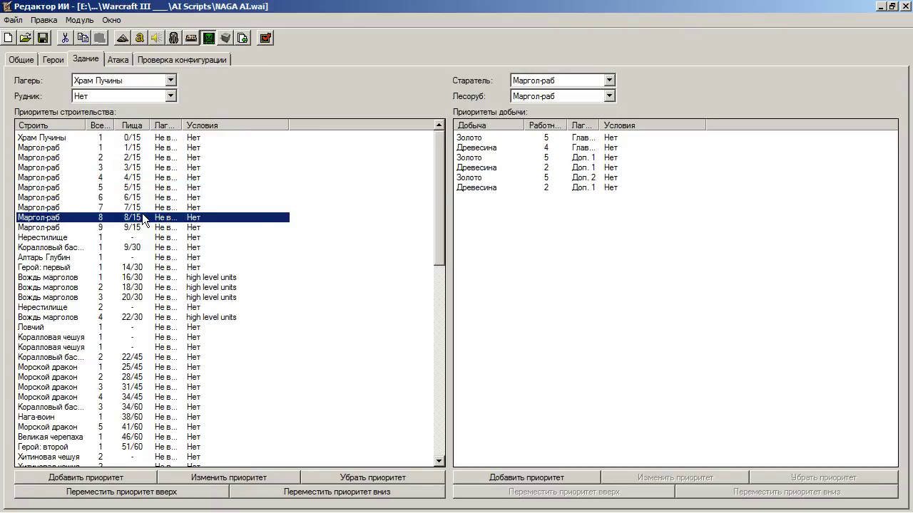
{"action": "left_click", "coordinate": [136, 228]}
{"action": "left_click", "coordinate": [133, 249]}
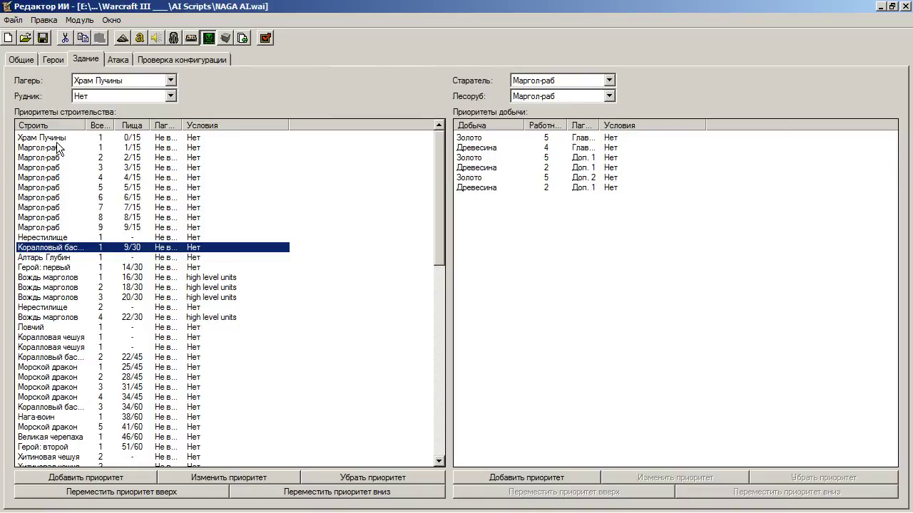
{"action": "left_click", "coordinate": [132, 188]}
{"action": "left_click_drag", "start_coordinate": [132, 201], "coordinate": [132, 230]}
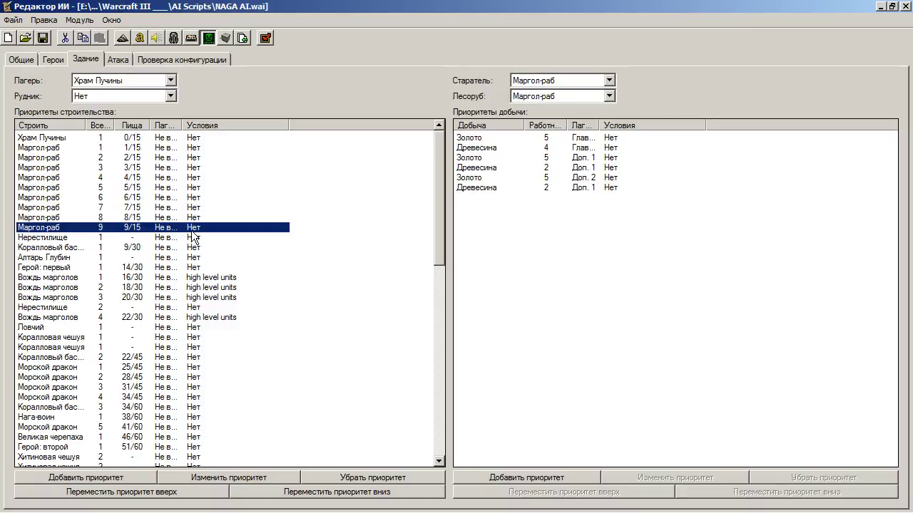
{"action": "left_click", "coordinate": [128, 251]}
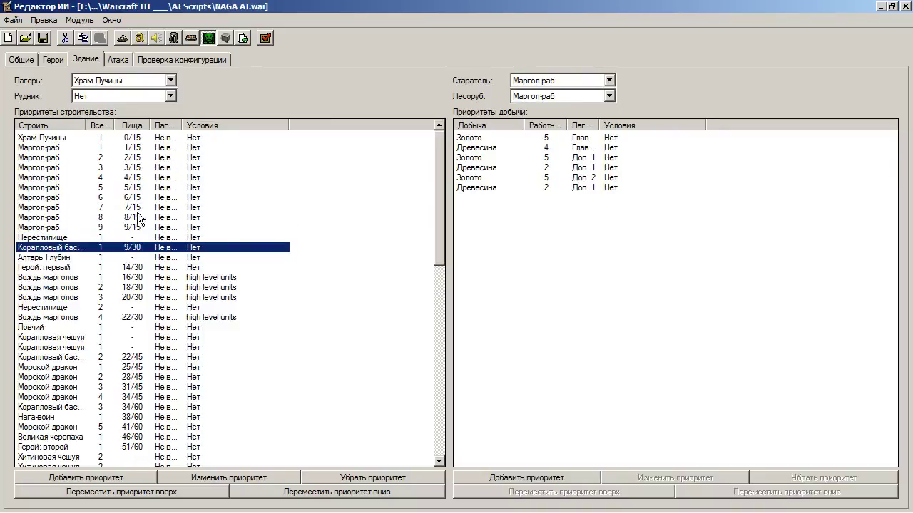
- Go through the first Нерестилище, the first Коралловый бас... and the Алтарь Глубин construction priorities
{"action": "left_click", "coordinate": [43, 238]}
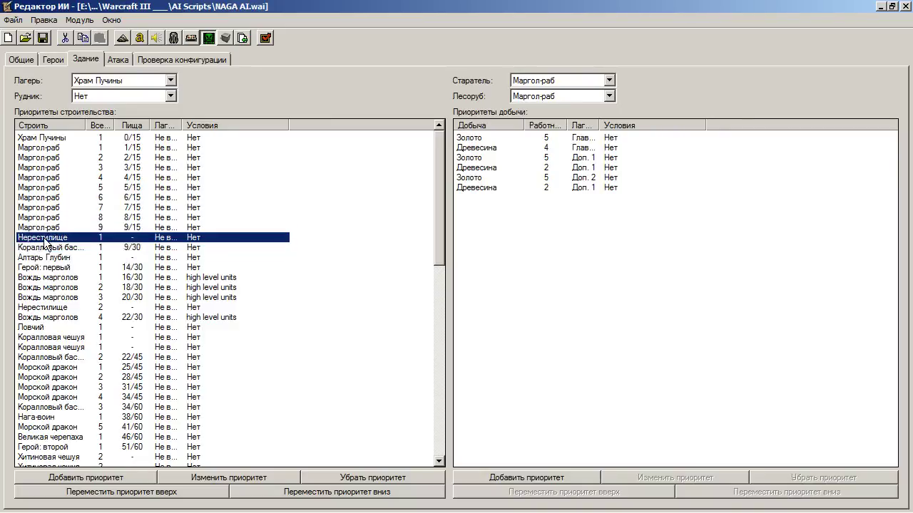
{"action": "left_click", "coordinate": [87, 252]}
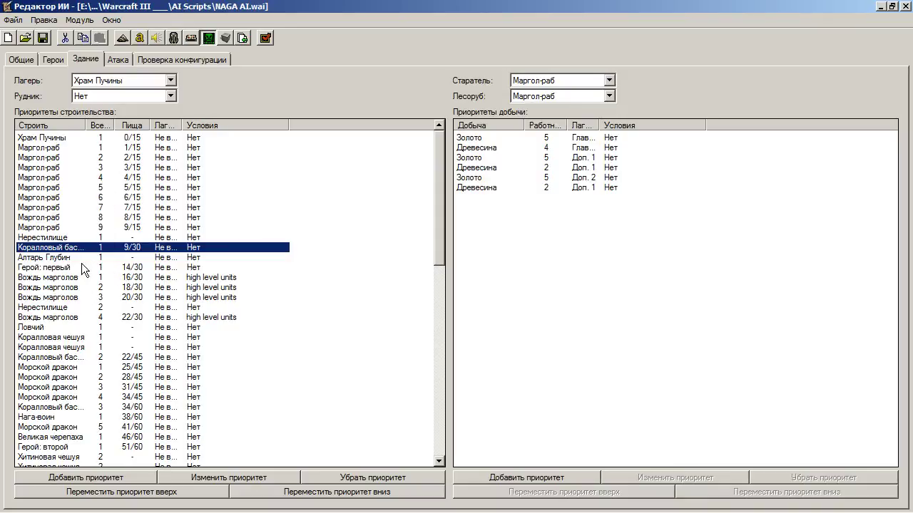
{"action": "left_click", "coordinate": [51, 259]}
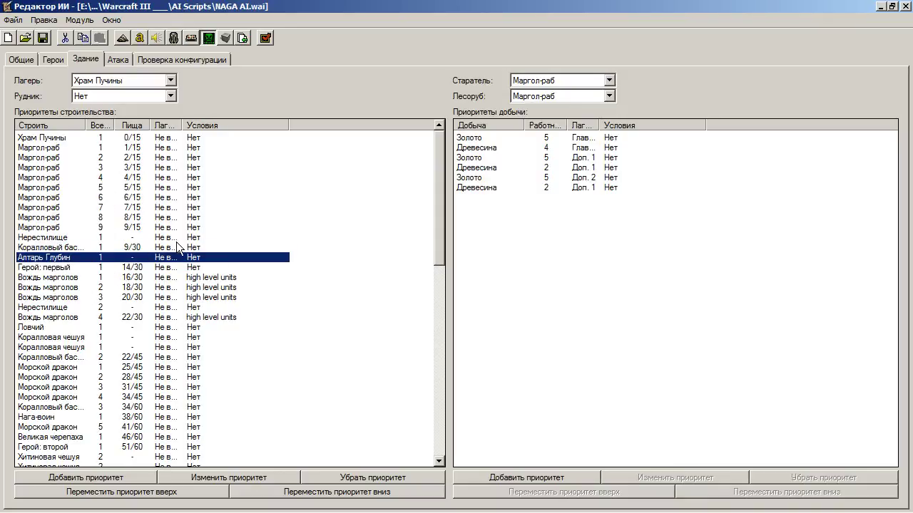
- Examine the Герой: первый priority and check it against the hero selection and training-order chances
{"action": "left_click", "coordinate": [93, 268]}
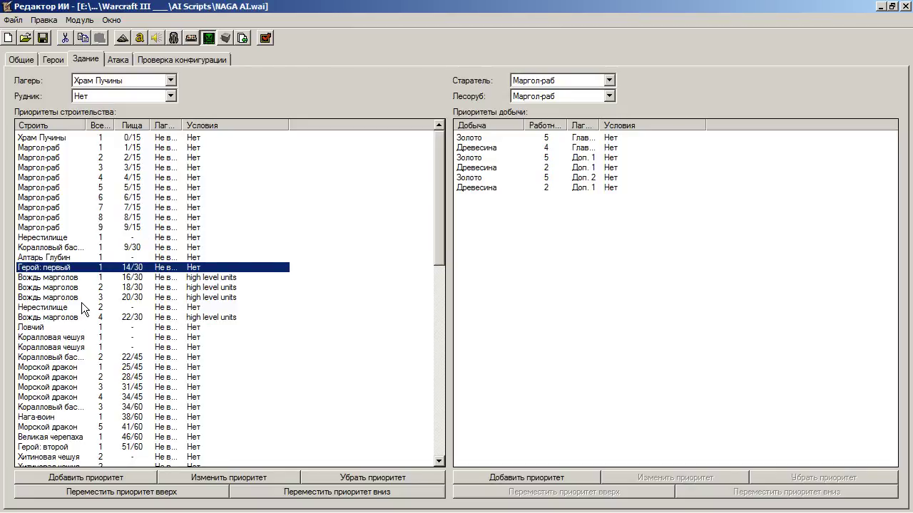
{"action": "left_click", "coordinate": [54, 60]}
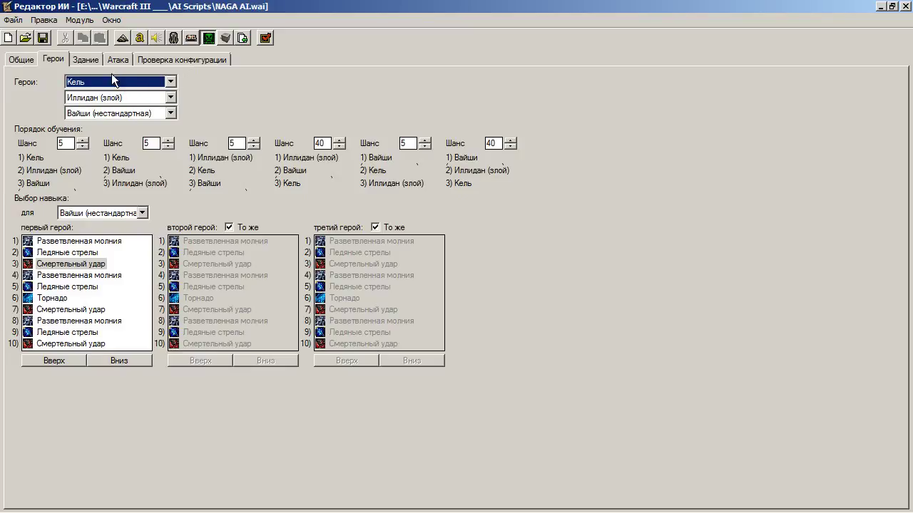
{"action": "left_click", "coordinate": [86, 60]}
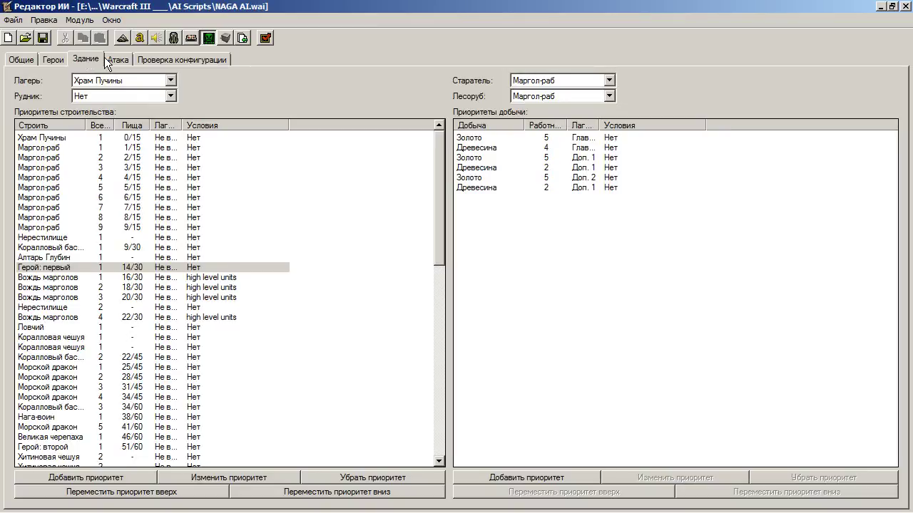
- Go through the four Вождь марголов priorities, the second Нерестилище and the Ловчий upgrade in the construction list
{"action": "left_click", "coordinate": [79, 278]}
{"action": "left_click", "coordinate": [100, 288]}
{"action": "left_click", "coordinate": [101, 298]}
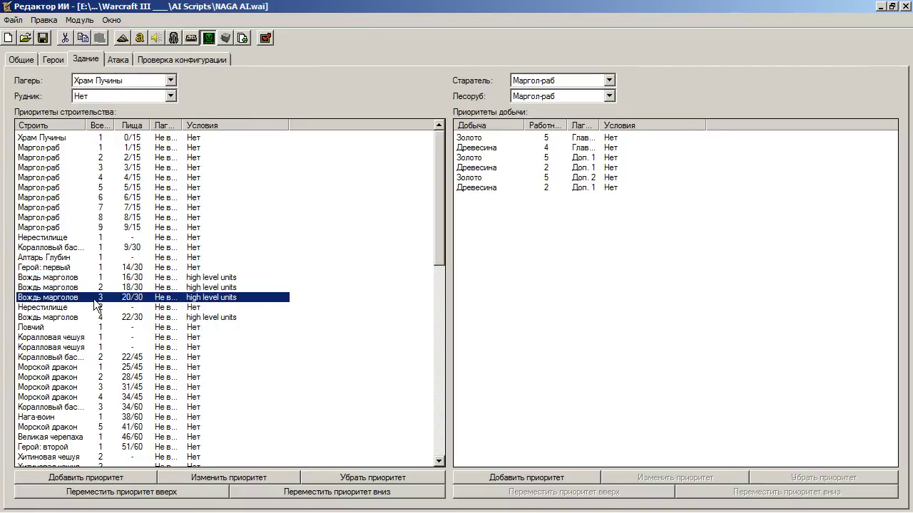
{"action": "scroll", "coordinate": [102, 305], "scroll_direction": "down", "scroll_amount": 2}
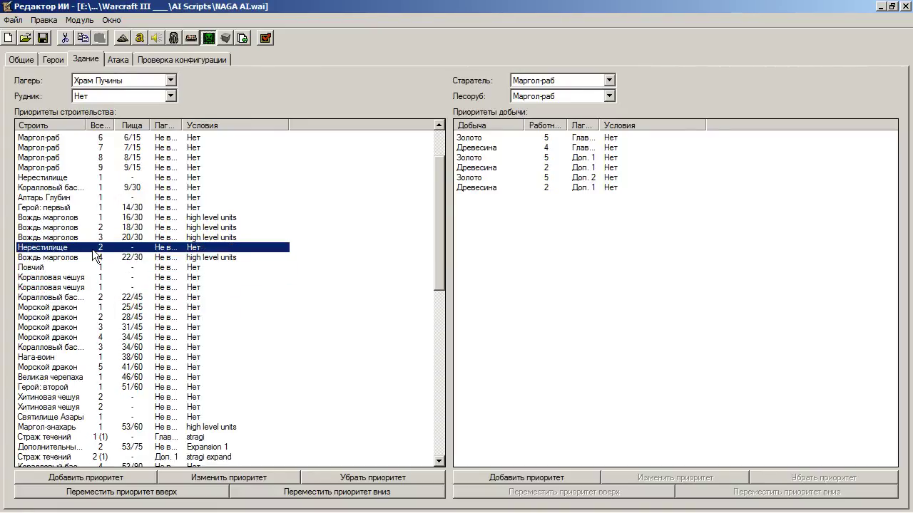
{"action": "left_click", "coordinate": [96, 249]}
{"action": "left_click", "coordinate": [93, 260]}
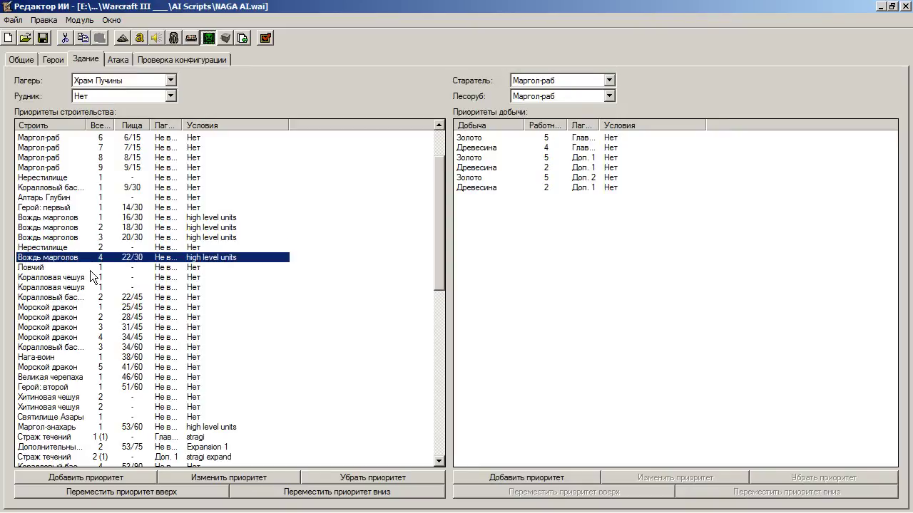
{"action": "left_click", "coordinate": [90, 269]}
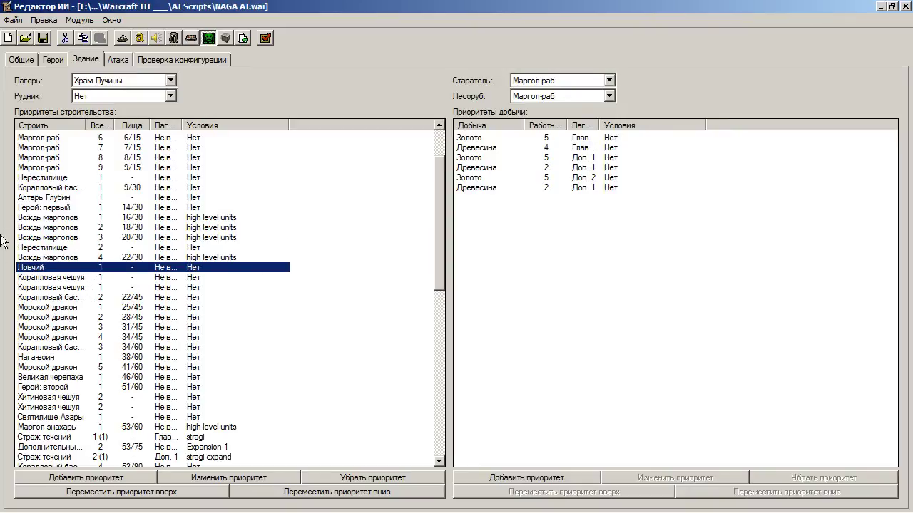
- Inspect the Ловчий priority's build type, comparing Особая боевая единица with Особое улучшение, and discard any change
{"action": "double_click", "coordinate": [127, 271]}
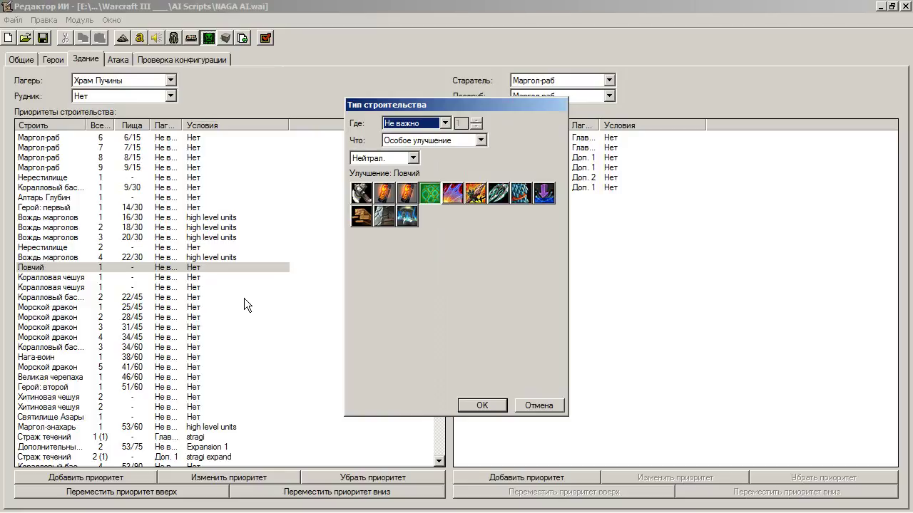
{"action": "left_click", "coordinate": [467, 140]}
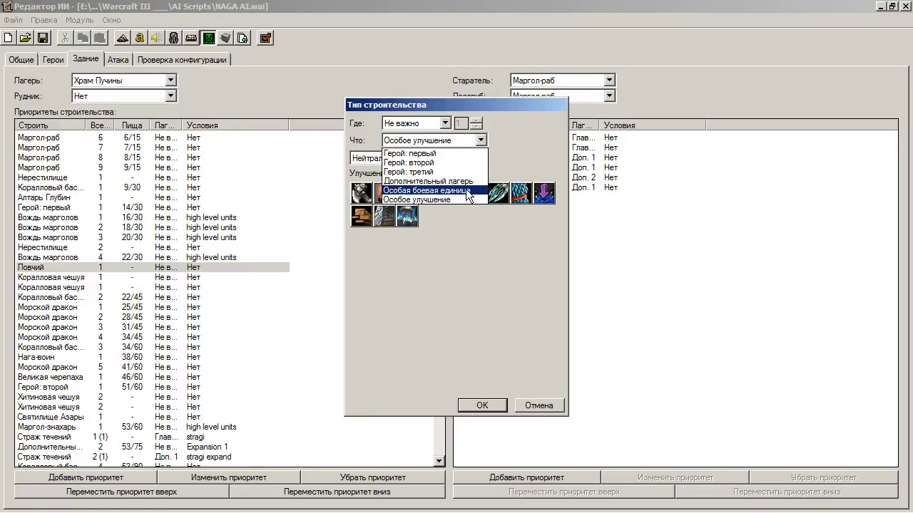
{"action": "left_click", "coordinate": [469, 190]}
{"action": "left_click", "coordinate": [475, 139]}
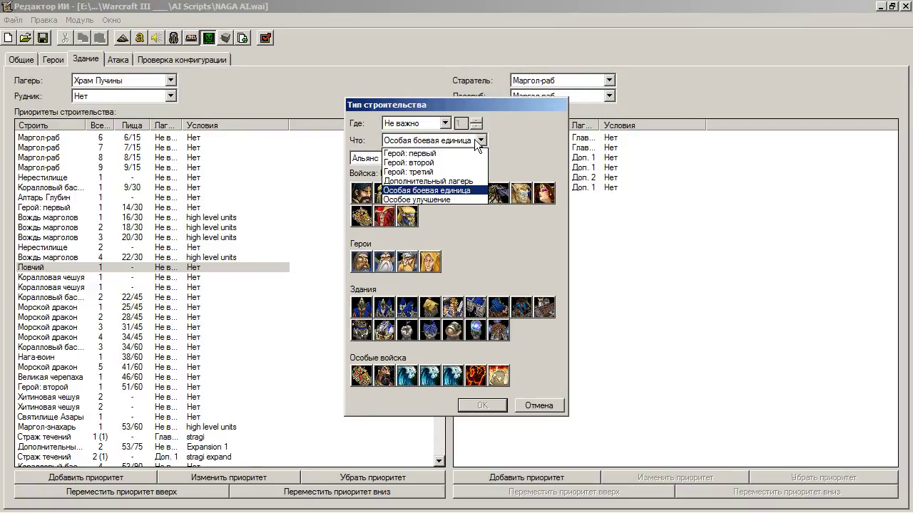
{"action": "left_click", "coordinate": [459, 198]}
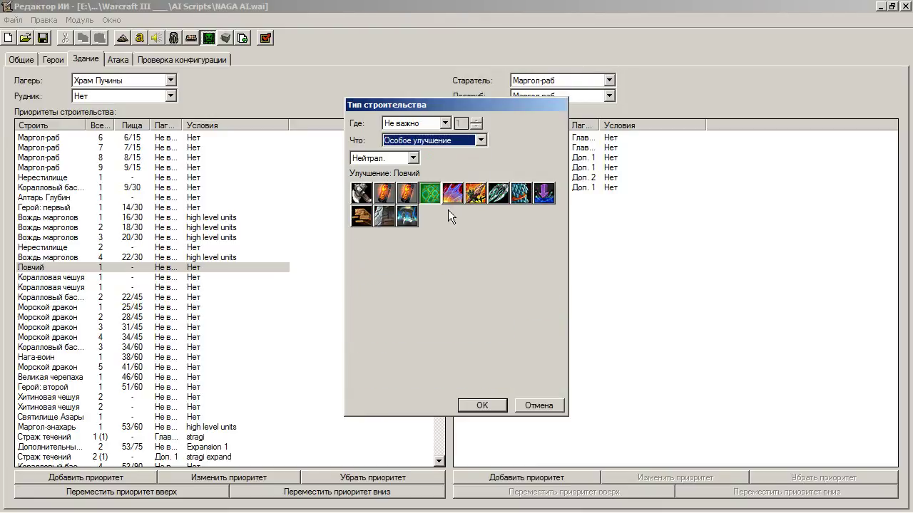
{"action": "left_click", "coordinate": [532, 406]}
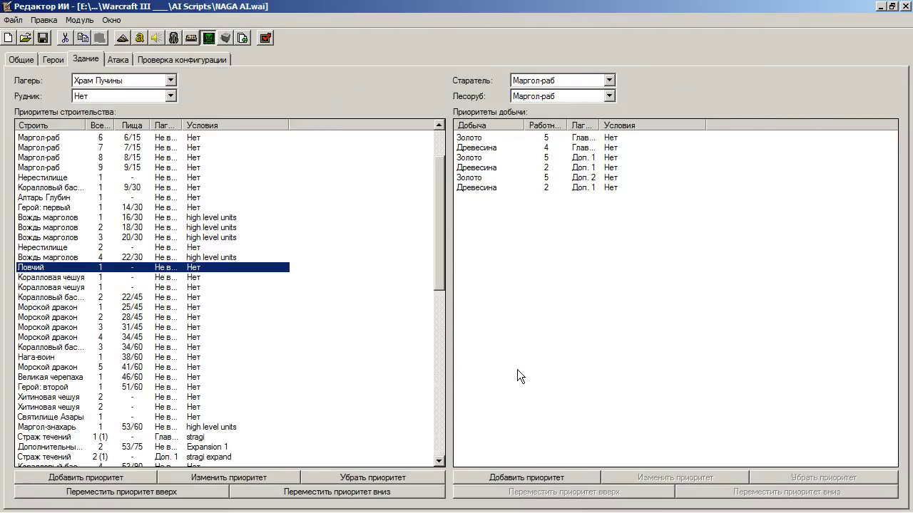
- Inspect the neutral upgrades offered for the Ловчий priority, including Improved Coral Structures and Улучшенные топоры, without keeping a change
{"action": "left_click", "coordinate": [169, 278]}
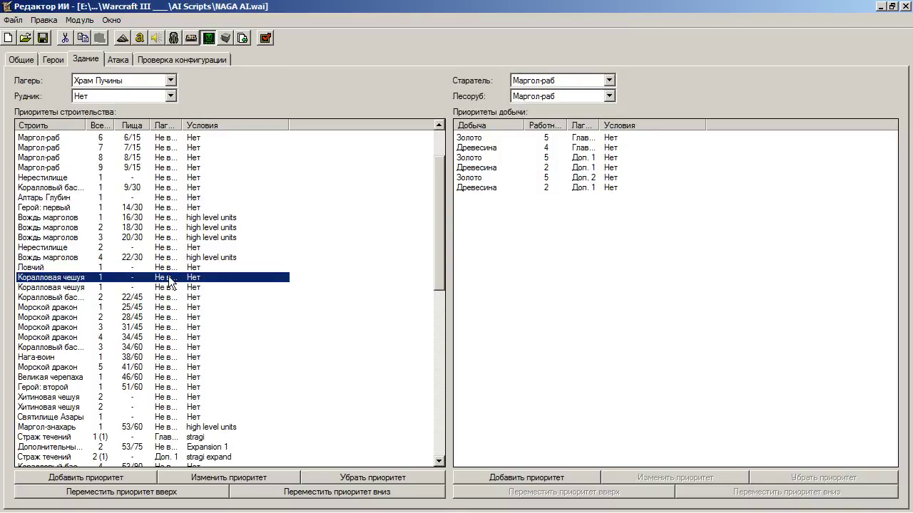
{"action": "double_click", "coordinate": [174, 269]}
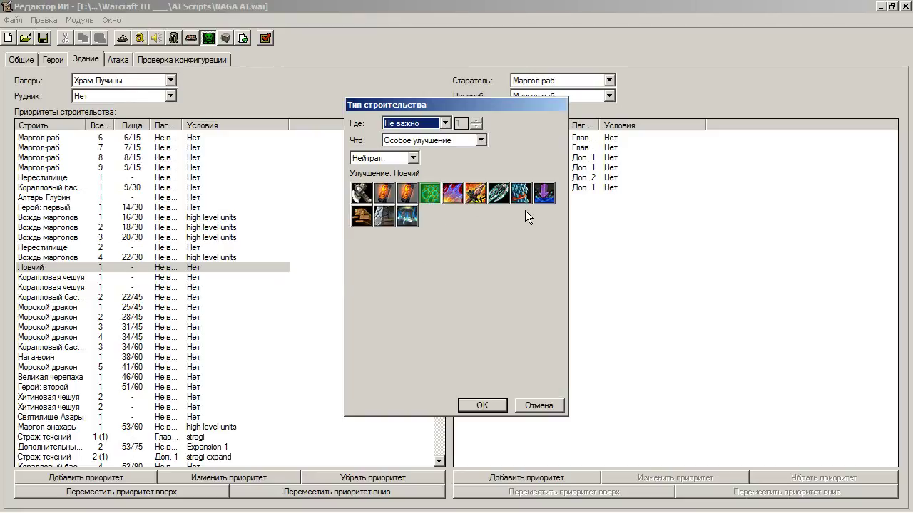
{"action": "left_click", "coordinate": [386, 218]}
{"action": "mouse_move", "coordinate": [363, 223]}
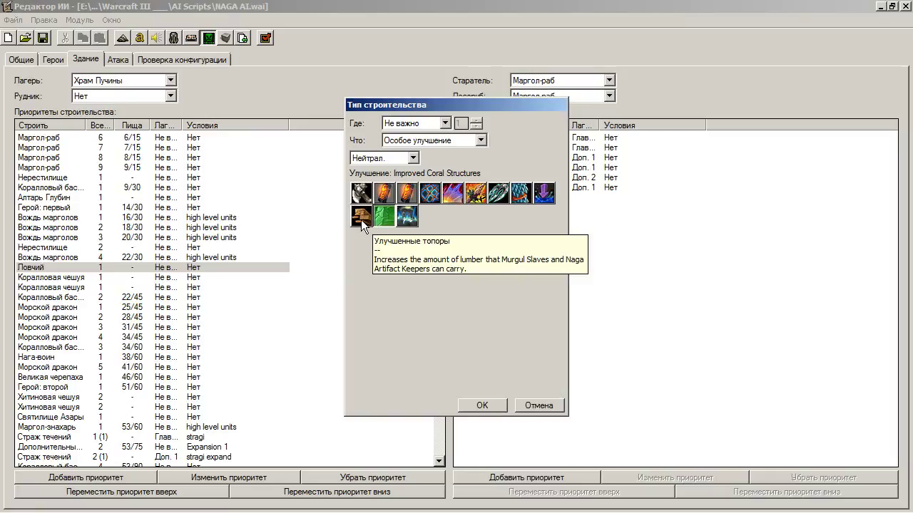
{"action": "left_click", "coordinate": [363, 223]}
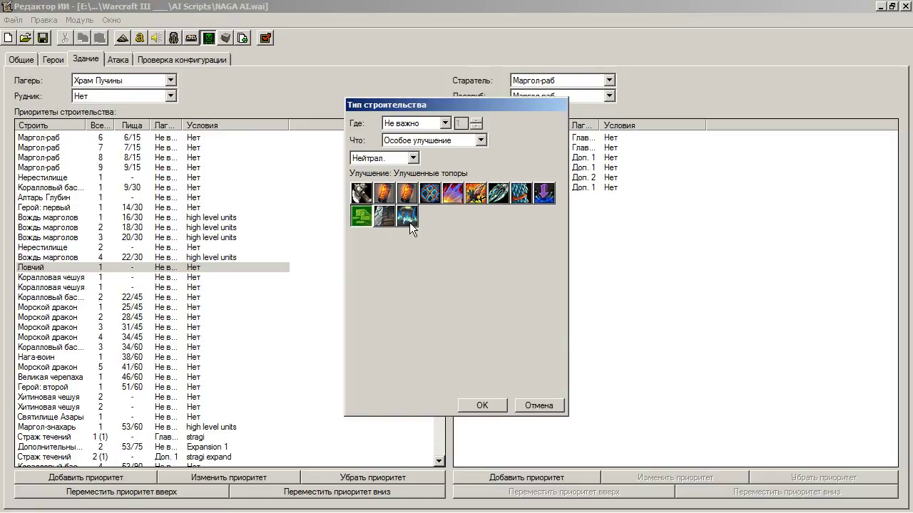
{"action": "left_click", "coordinate": [408, 220]}
{"action": "left_click", "coordinate": [540, 406]}
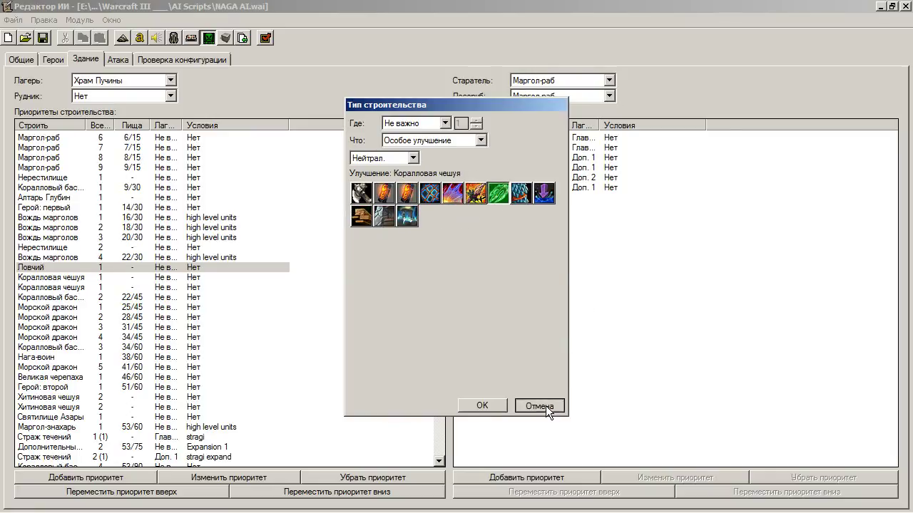
- Examine both Коралловая чешуя upgrade priorities and the second Коралловый бас... priority below them
{"action": "left_click", "coordinate": [168, 279]}
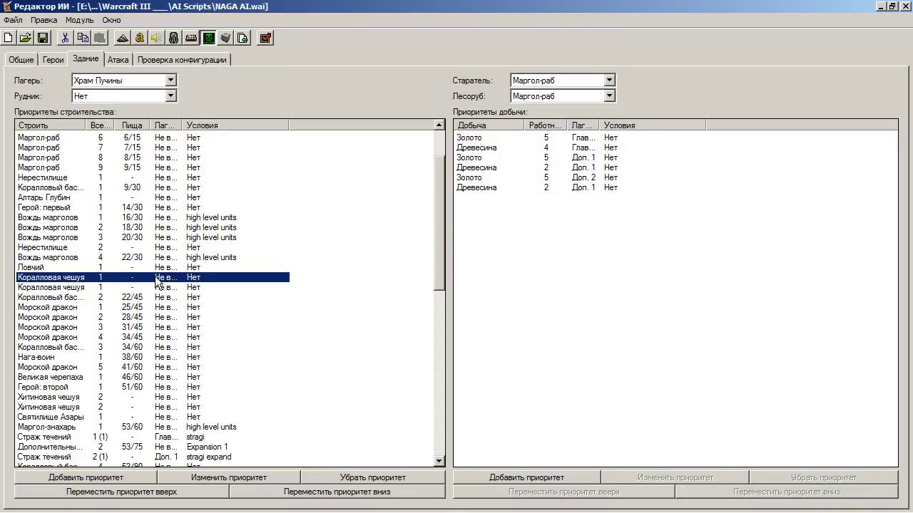
{"action": "left_click", "coordinate": [82, 289]}
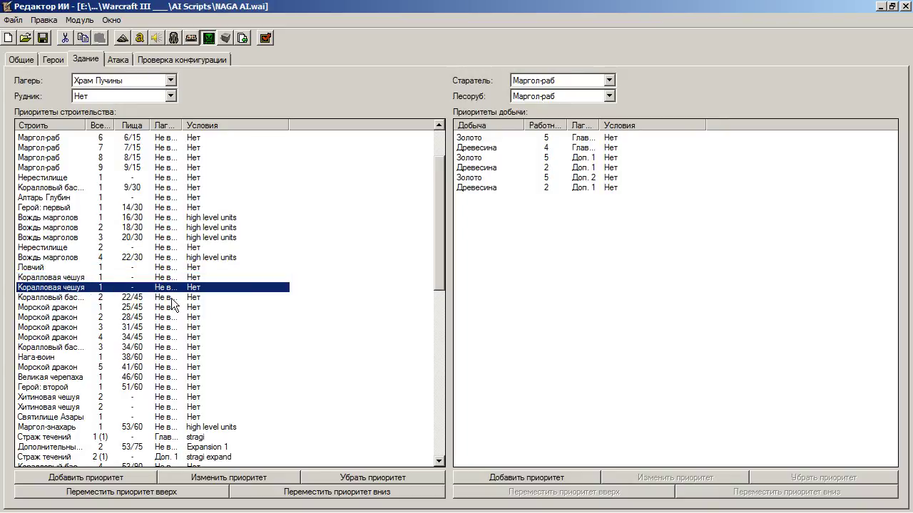
{"action": "left_click", "coordinate": [130, 298]}
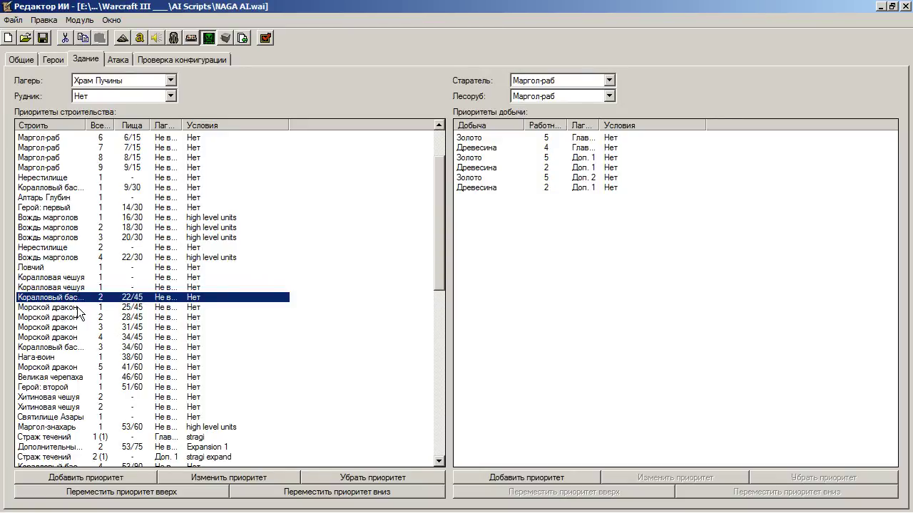
- Go through the construction priorities from the Морской дракон entries to Хитиновая чешуя, and inspect the first Маргол-знахарь's build type without changing it
{"action": "left_click_drag", "start_coordinate": [78, 312], "coordinate": [74, 357]}
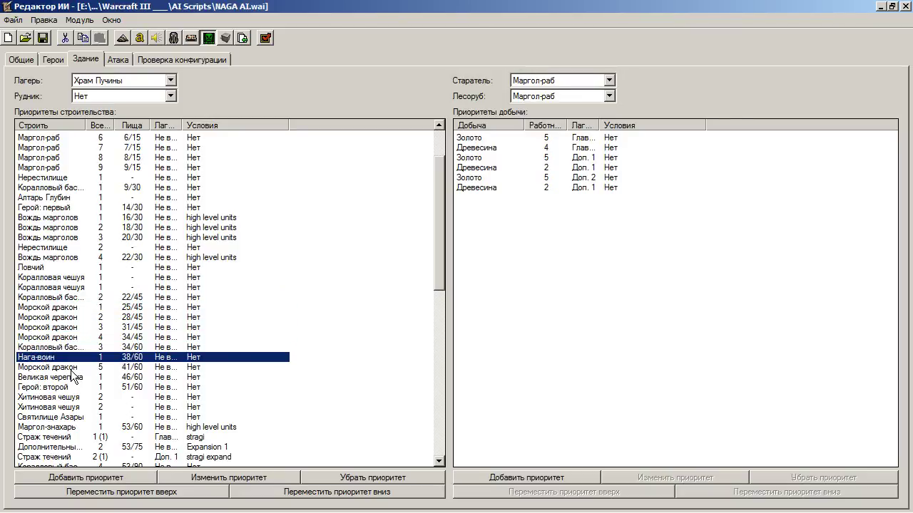
{"action": "left_click", "coordinate": [70, 371]}
{"action": "left_click", "coordinate": [71, 378]}
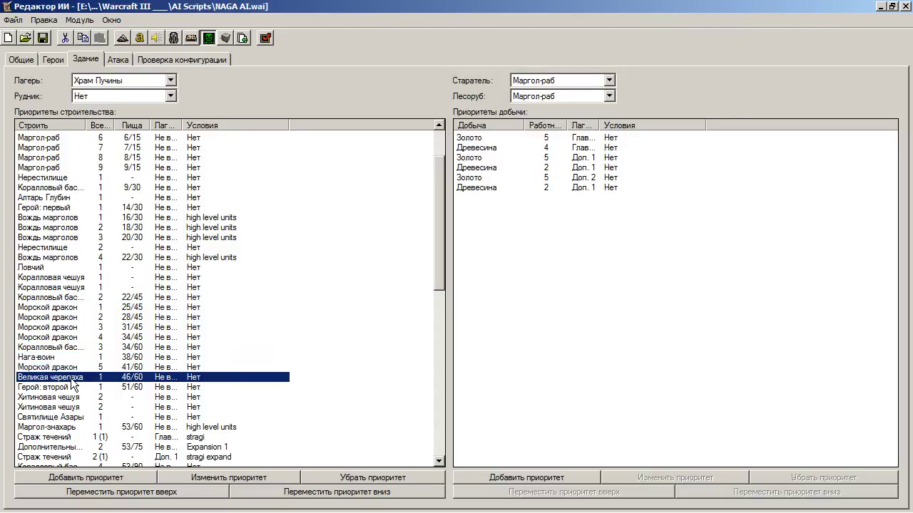
{"action": "scroll", "coordinate": [72, 383], "scroll_direction": "down", "scroll_amount": 2}
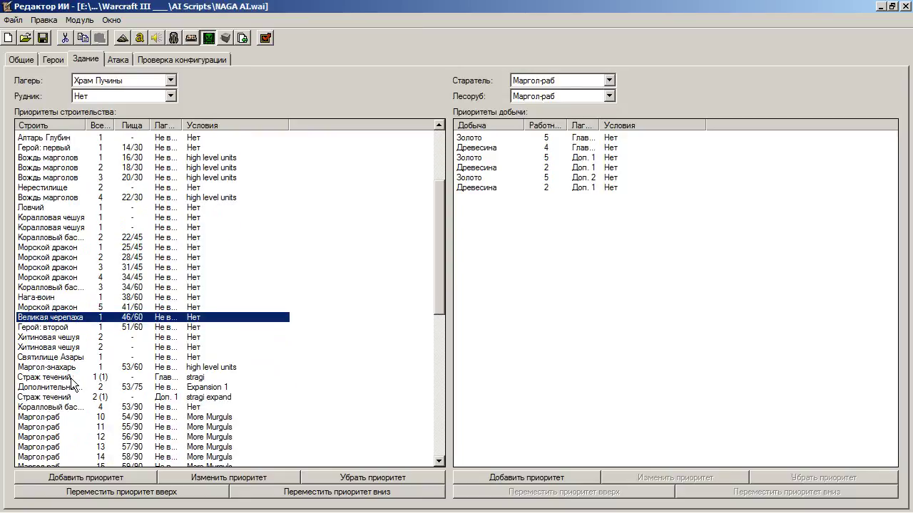
{"action": "left_click", "coordinate": [76, 328]}
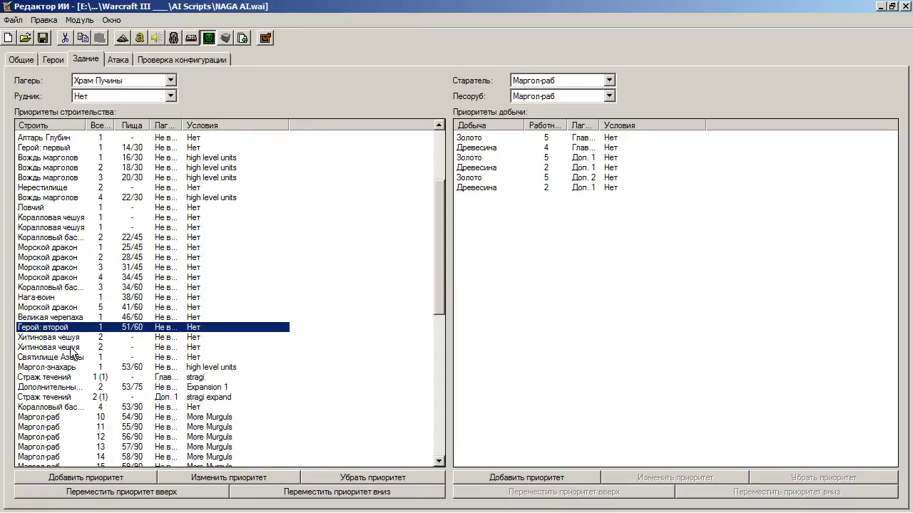
{"action": "left_click", "coordinate": [80, 340]}
{"action": "left_click", "coordinate": [79, 349]}
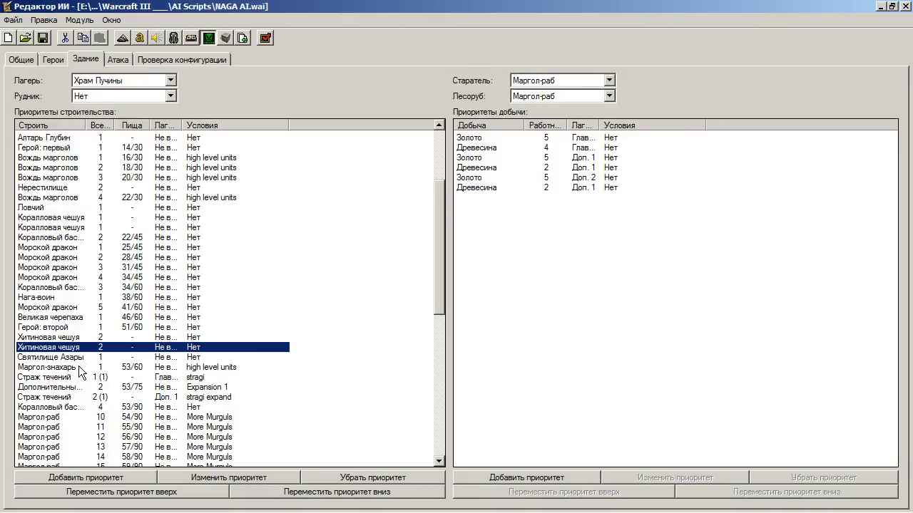
{"action": "double_click", "coordinate": [79, 367]}
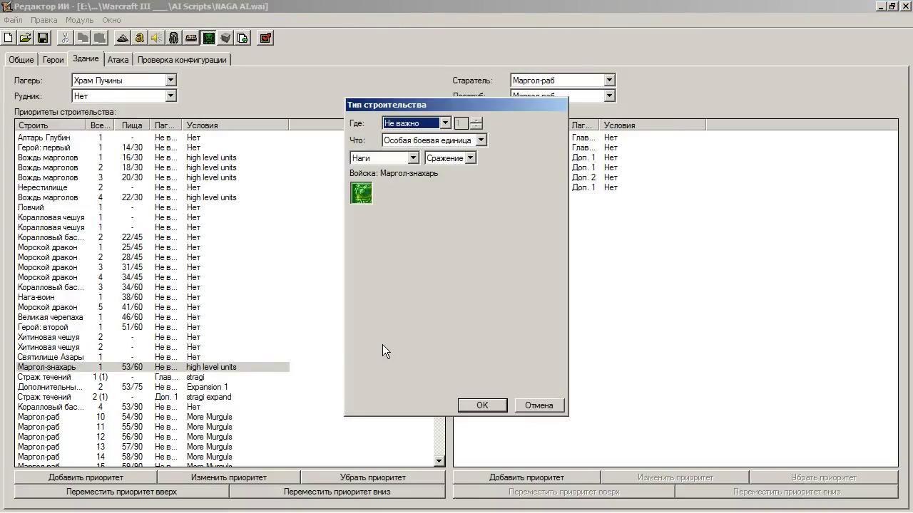
{"action": "left_click", "coordinate": [538, 405]}
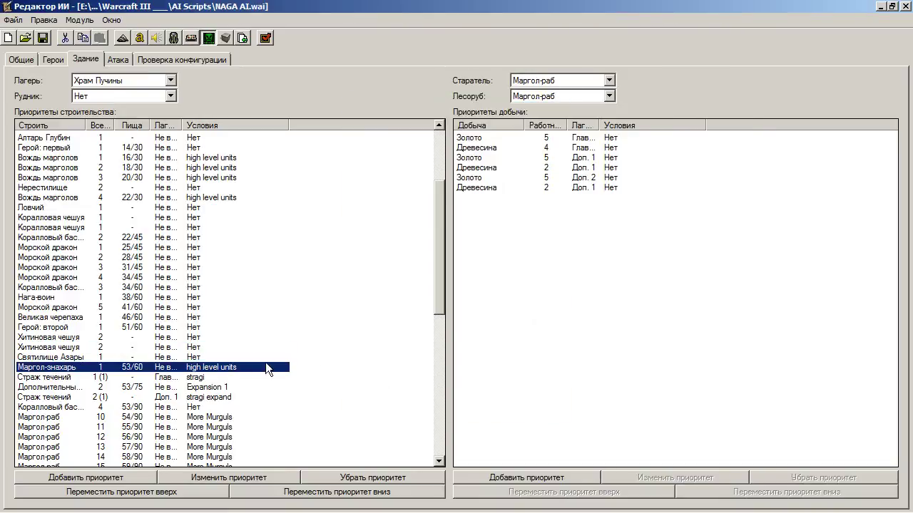
- Examine the Страж течений priority with the stragi condition and the Expansion 1 priority against the rest of the construction list
{"action": "left_click", "coordinate": [120, 378]}
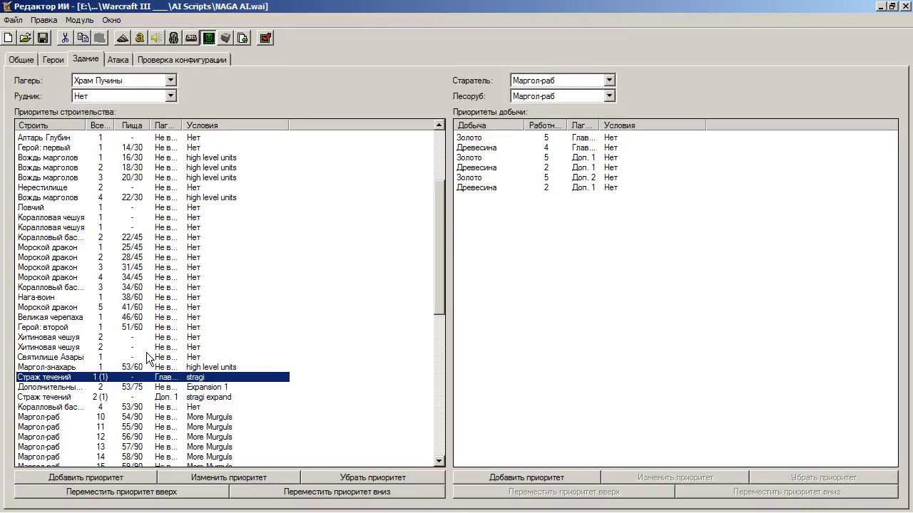
{"action": "left_click", "coordinate": [115, 389]}
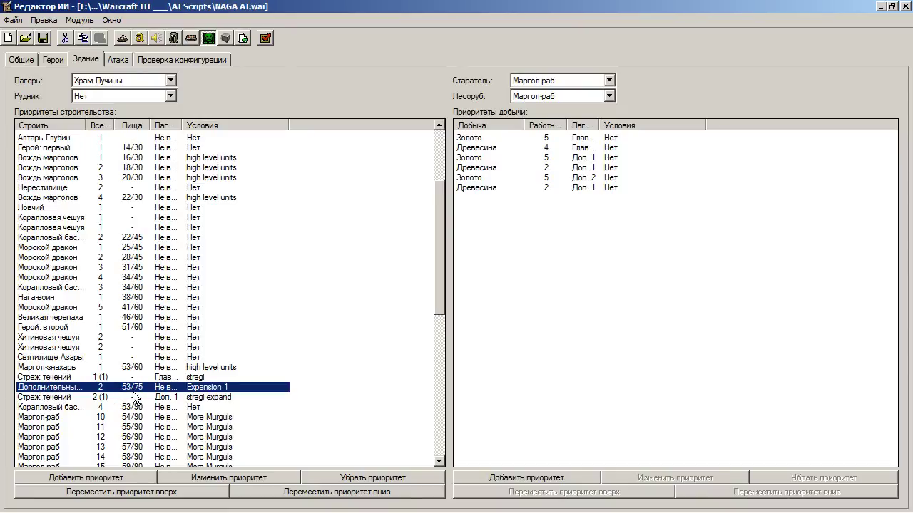
{"action": "scroll", "coordinate": [133, 398], "scroll_direction": "up", "scroll_amount": 4}
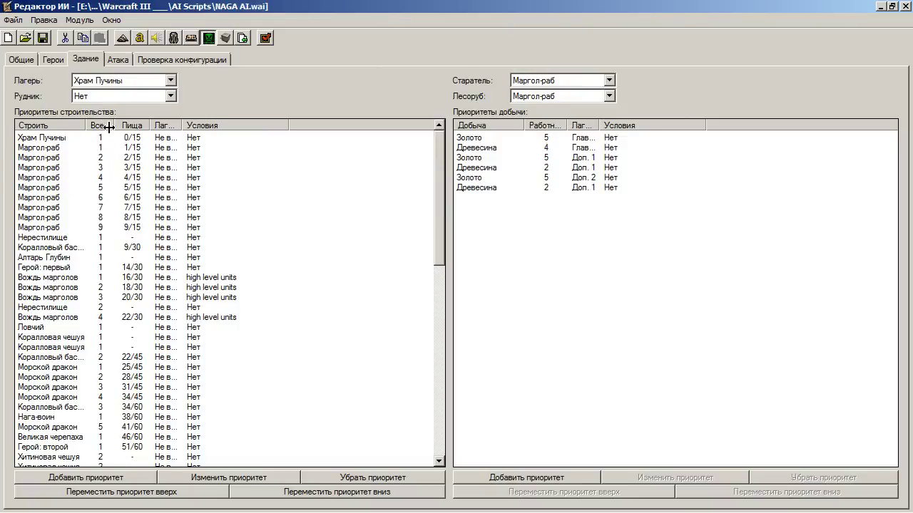
{"action": "scroll", "coordinate": [99, 178], "scroll_direction": "down", "scroll_amount": 4}
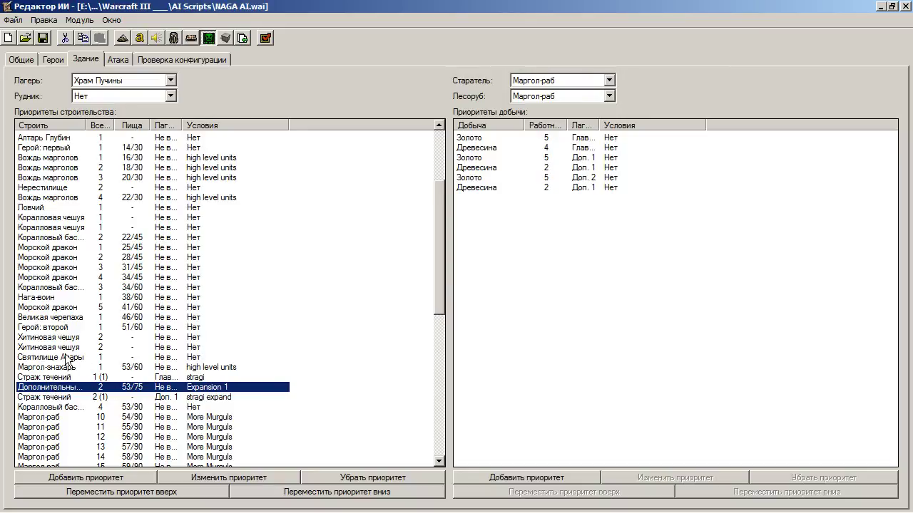
{"action": "scroll", "coordinate": [79, 209], "scroll_direction": "up", "scroll_amount": 4}
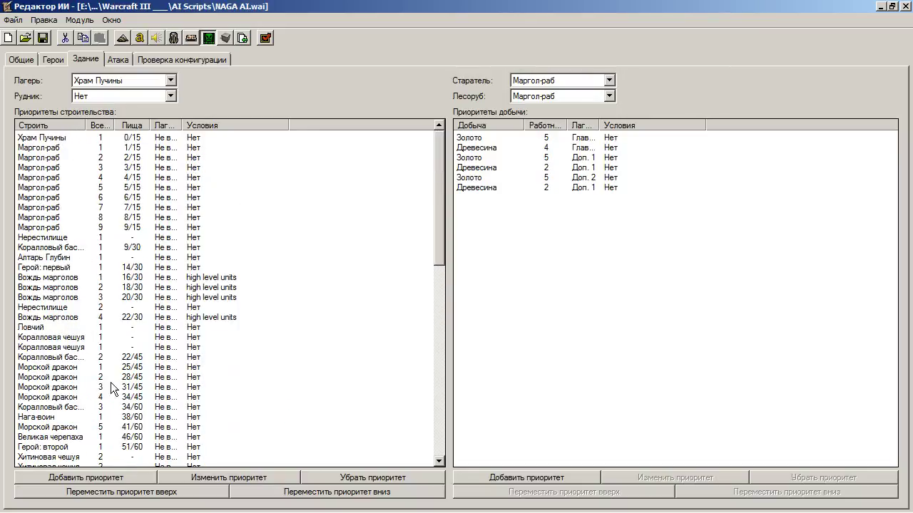
{"action": "scroll", "coordinate": [125, 392], "scroll_direction": "down", "scroll_amount": 4}
{"action": "scroll", "coordinate": [139, 396], "scroll_direction": "down", "scroll_amount": 3}
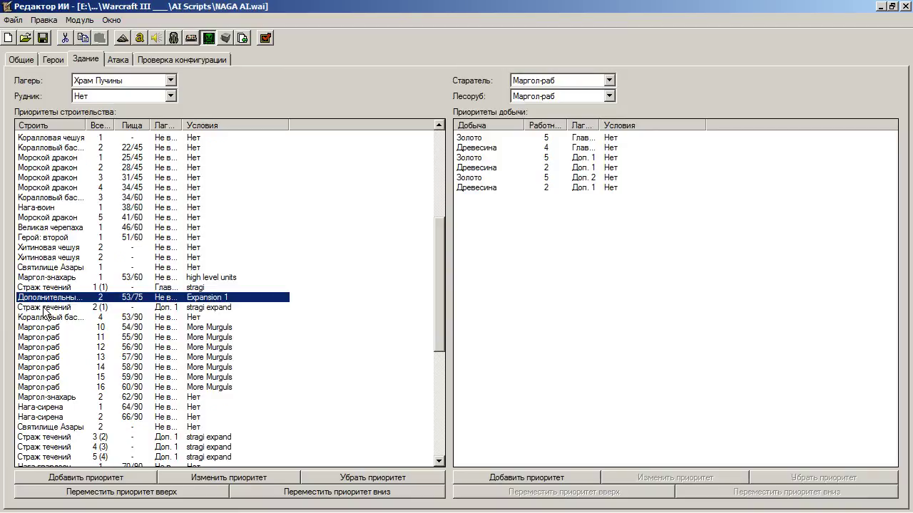
- Inspect the build type and location of the first Страж течений priority without changing it
{"action": "left_click", "coordinate": [71, 288]}
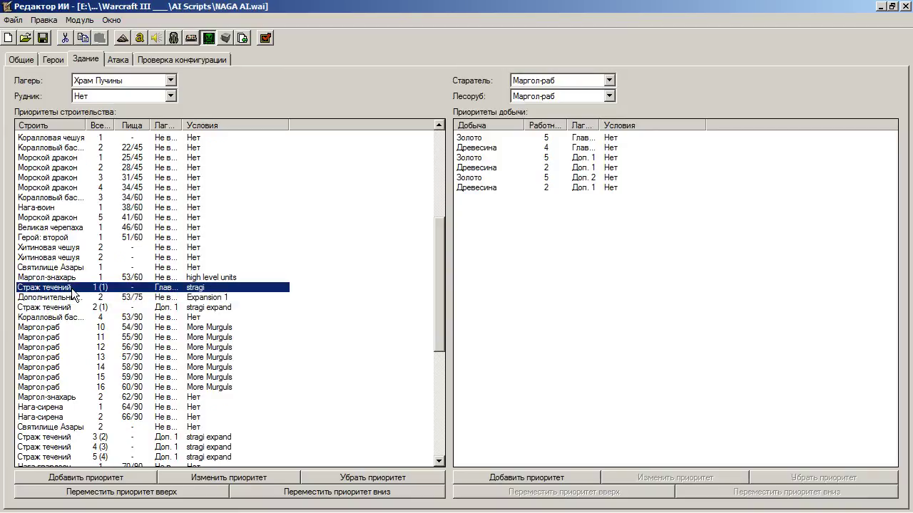
{"action": "double_click", "coordinate": [72, 288]}
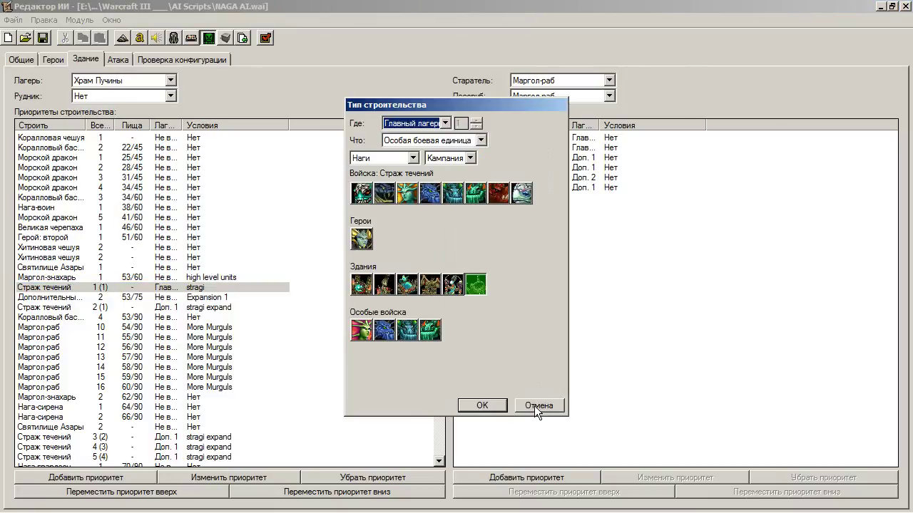
{"action": "left_click", "coordinate": [536, 407]}
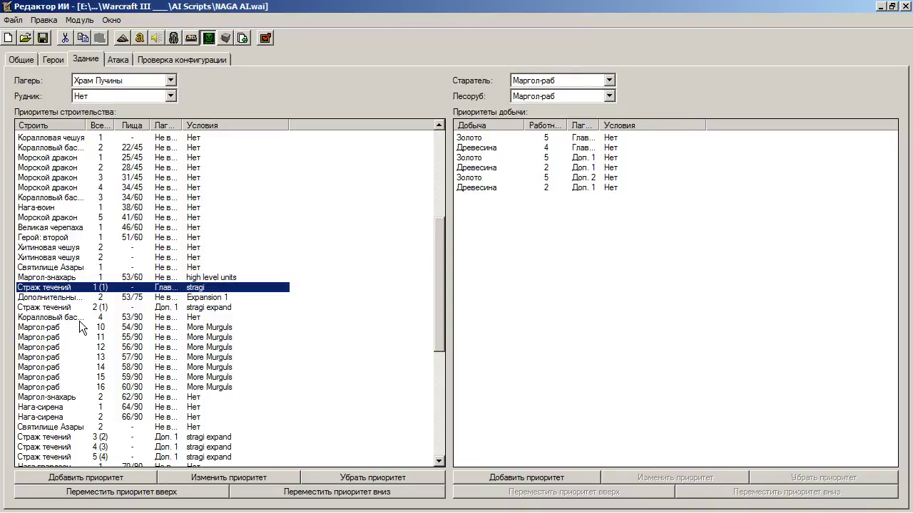
- Review the available choices for the camp building and for the mine, keeping Храм Пучины and Нет
{"action": "left_click", "coordinate": [161, 81]}
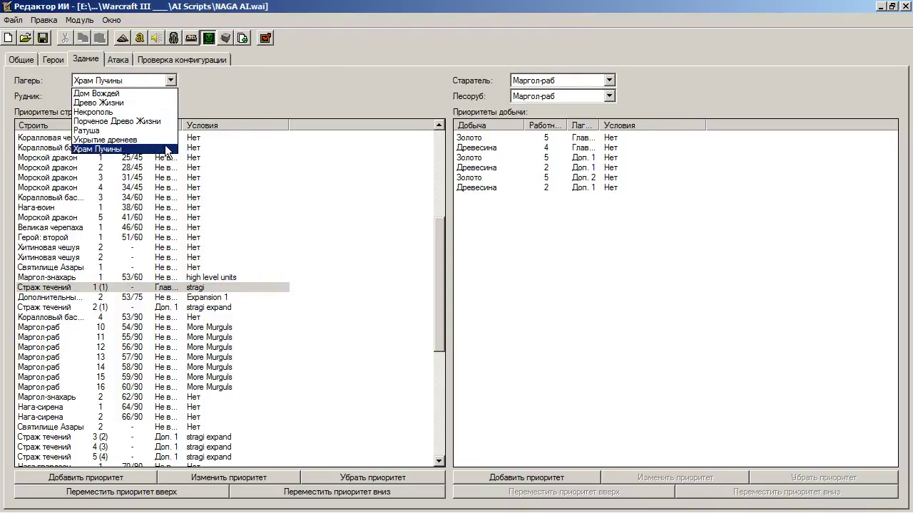
{"action": "left_click", "coordinate": [326, 155]}
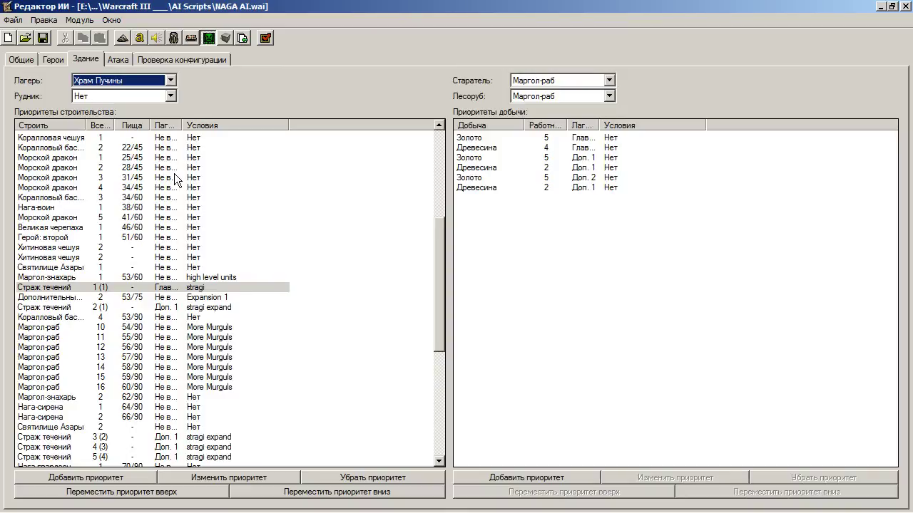
{"action": "left_click", "coordinate": [171, 97]}
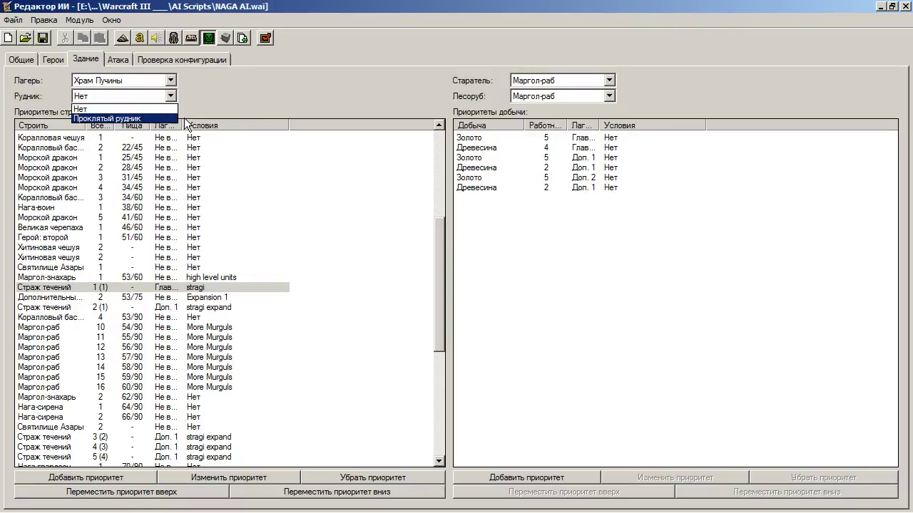
{"action": "left_click", "coordinate": [216, 93]}
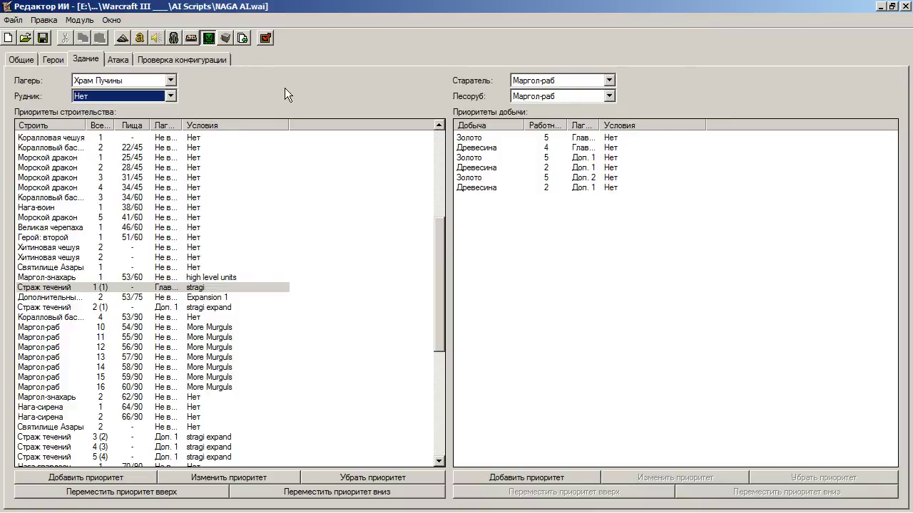
- Check the Expansion 1 priority and the location options of the second Страж течений priority with the stragi expand condition, discarding any change
{"action": "left_click", "coordinate": [76, 301]}
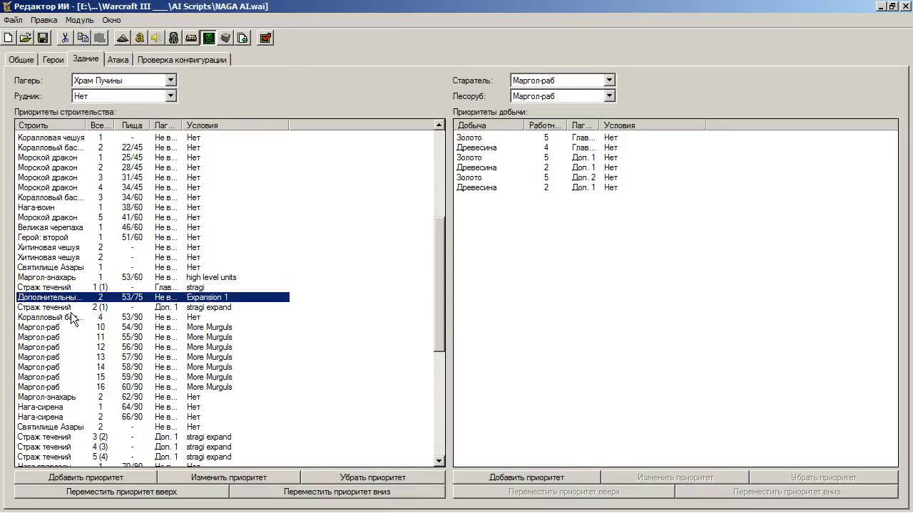
{"action": "left_click", "coordinate": [71, 307]}
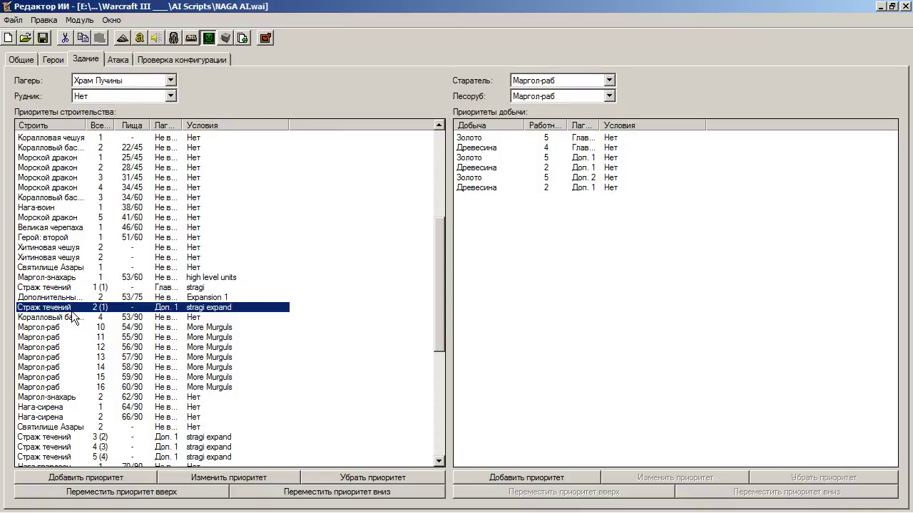
{"action": "double_click", "coordinate": [71, 310]}
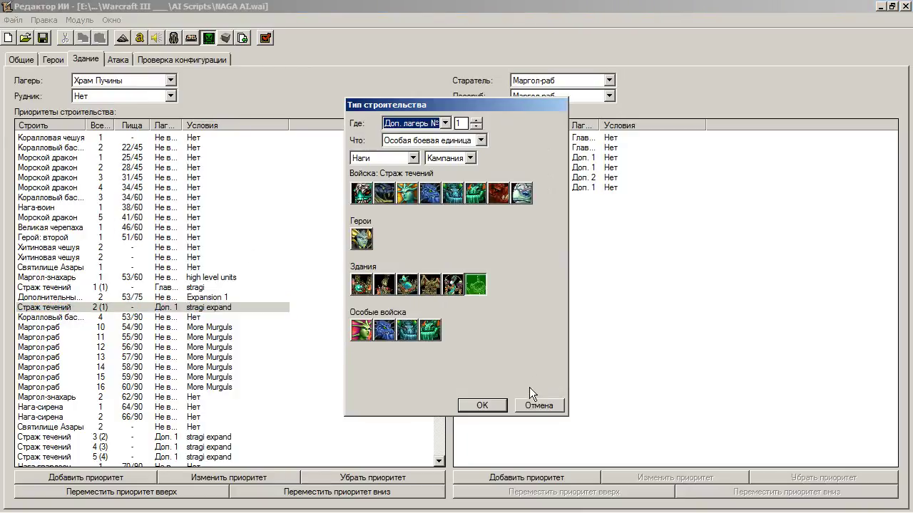
{"action": "left_click", "coordinate": [425, 125]}
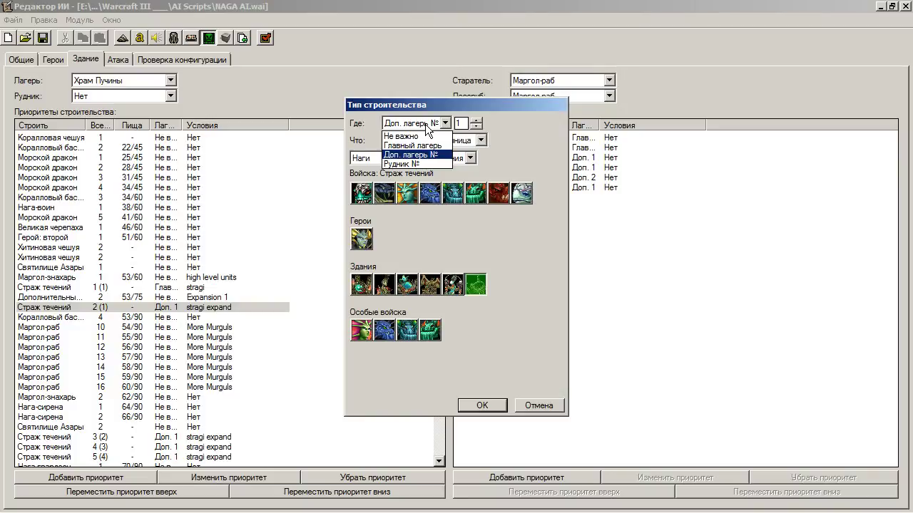
{"action": "left_click", "coordinate": [426, 127]}
{"action": "left_click", "coordinate": [536, 404]}
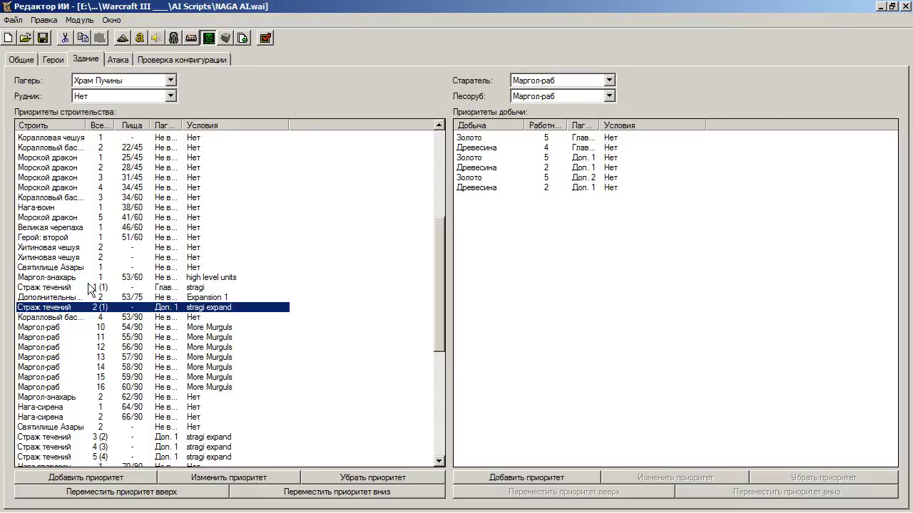
- Widen the Лагерь and Всего columns of the construction priorities list so their contents are fully readable
{"action": "scroll", "coordinate": [107, 285], "scroll_direction": "up", "scroll_amount": 3}
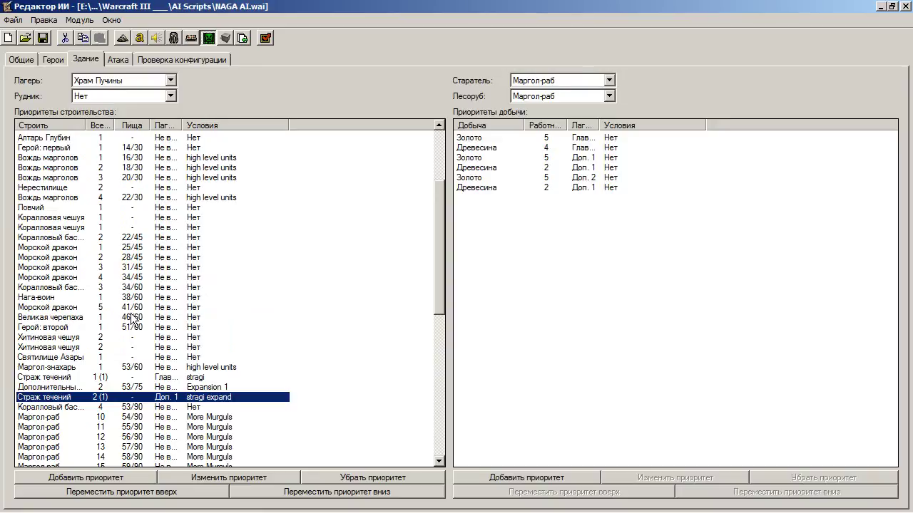
{"action": "scroll", "coordinate": [133, 325], "scroll_direction": "up", "scroll_amount": 4}
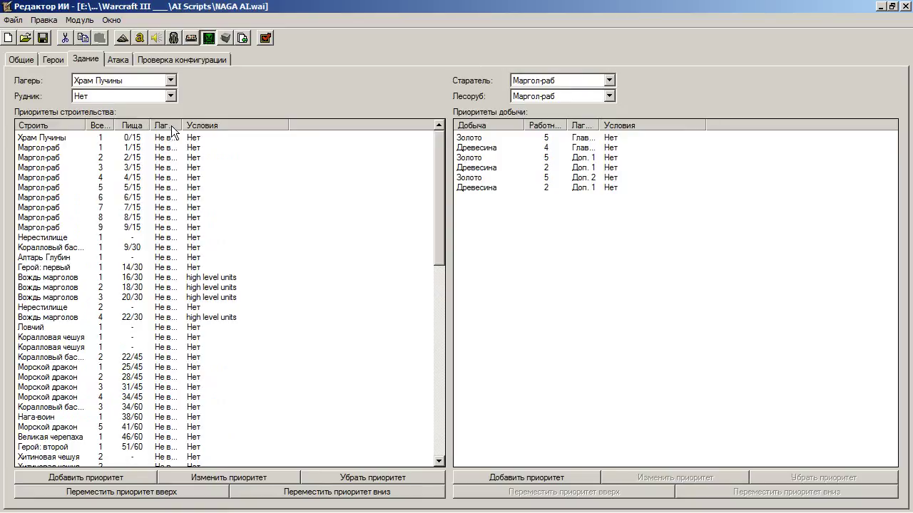
{"action": "left_click_drag", "start_coordinate": [183, 125], "coordinate": [240, 125]}
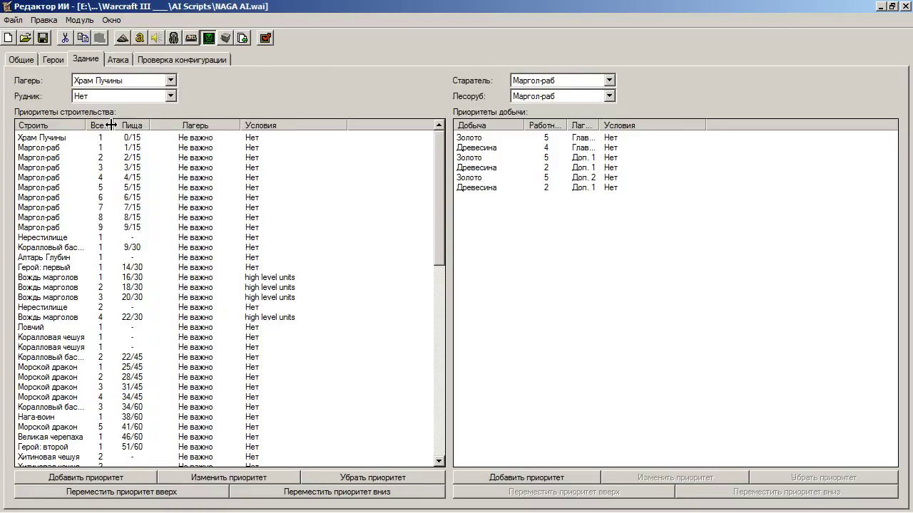
{"action": "left_click_drag", "start_coordinate": [111, 125], "coordinate": [123, 125]}
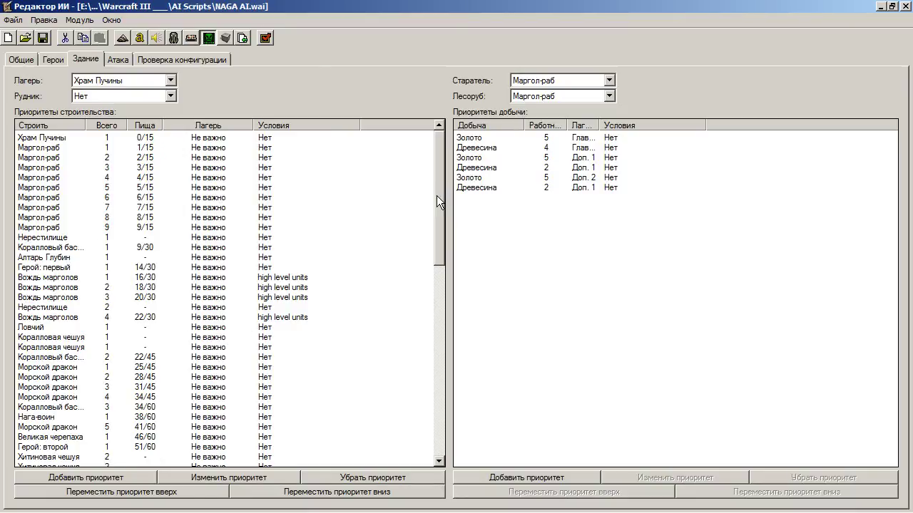
- Review the camp assignments down the construction list, and examine the Маргол-раб priorities that use the More Murguls condition
{"action": "left_click_drag", "start_coordinate": [436, 196], "coordinate": [441, 171]}
{"action": "left_click", "coordinate": [206, 148]}
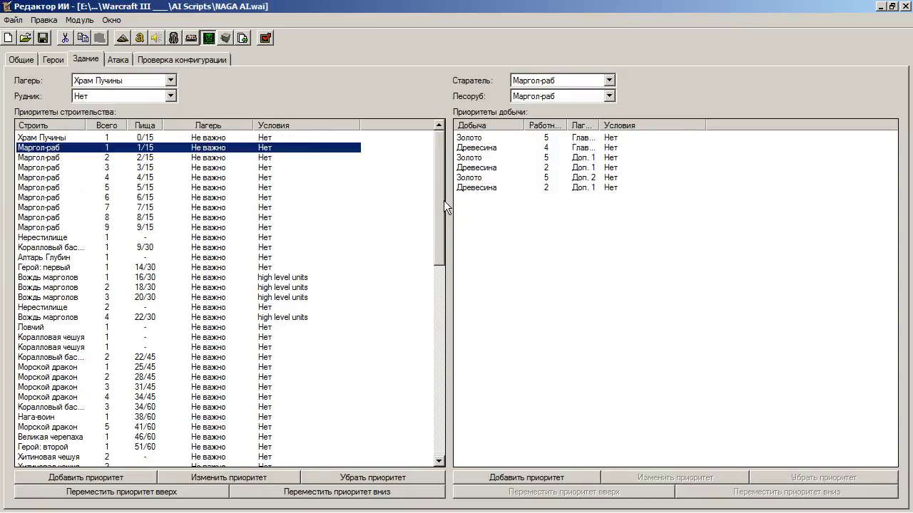
{"action": "left_click_drag", "start_coordinate": [442, 201], "coordinate": [448, 283]}
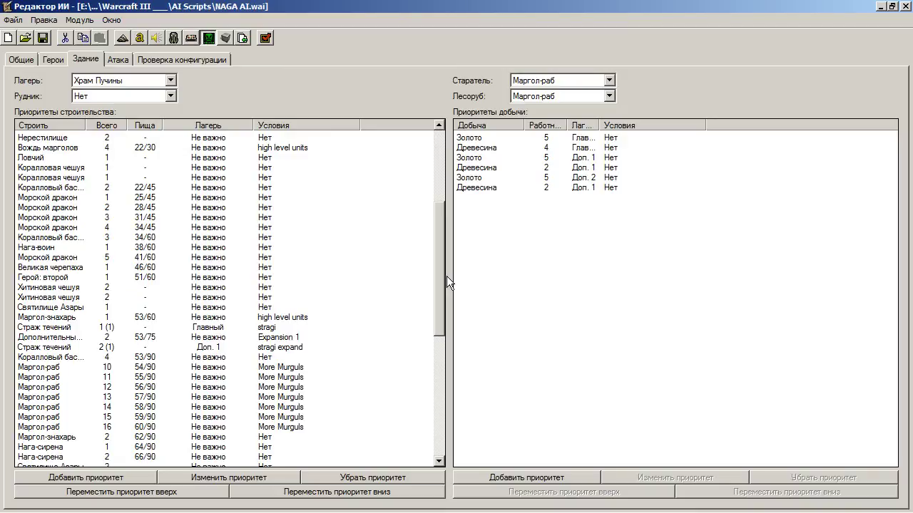
{"action": "left_click_drag", "start_coordinate": [447, 276], "coordinate": [437, 315]}
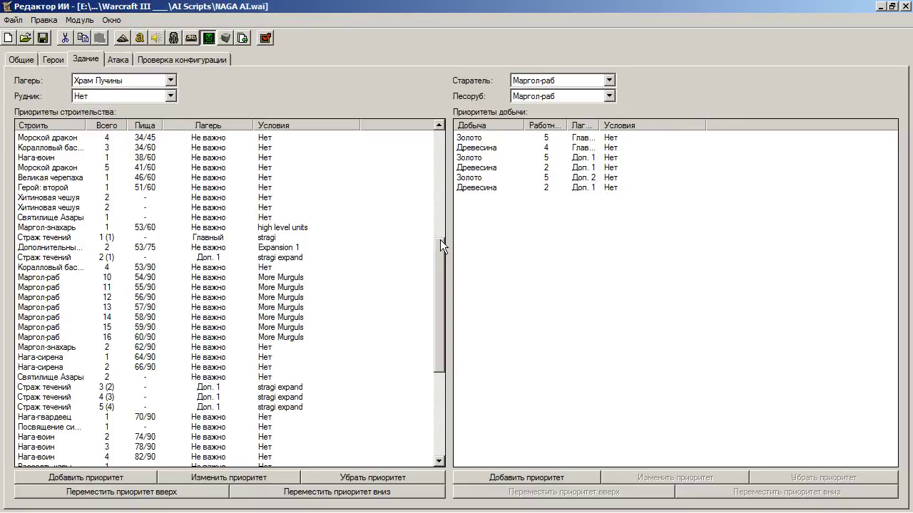
{"action": "left_click_drag", "start_coordinate": [434, 246], "coordinate": [431, 255]}
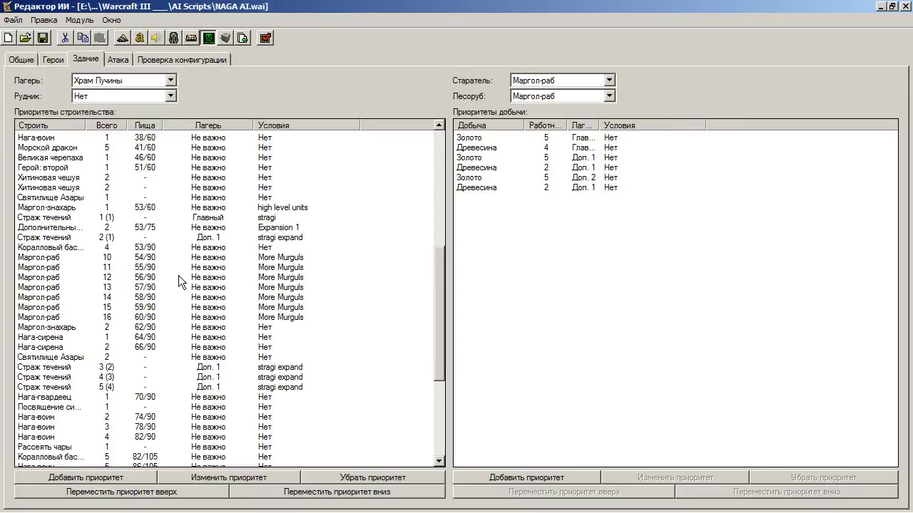
{"action": "left_click", "coordinate": [199, 298]}
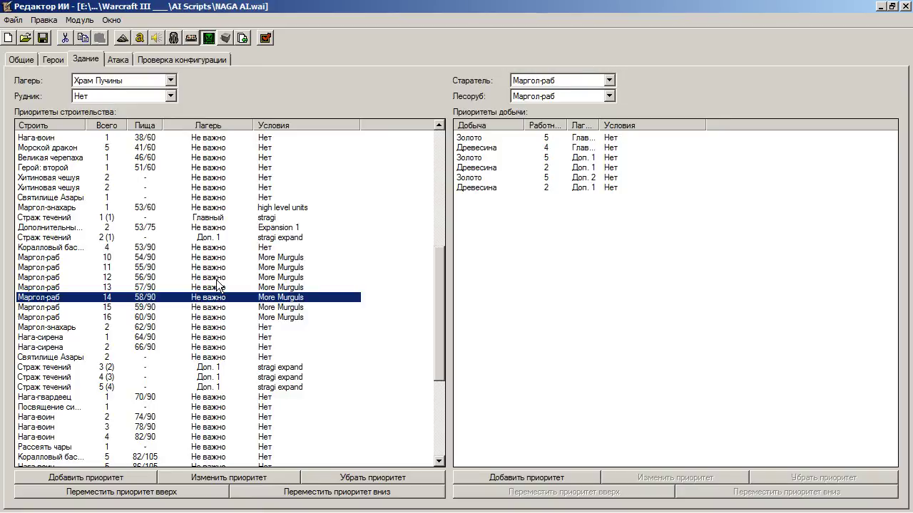
{"action": "left_click", "coordinate": [105, 309]}
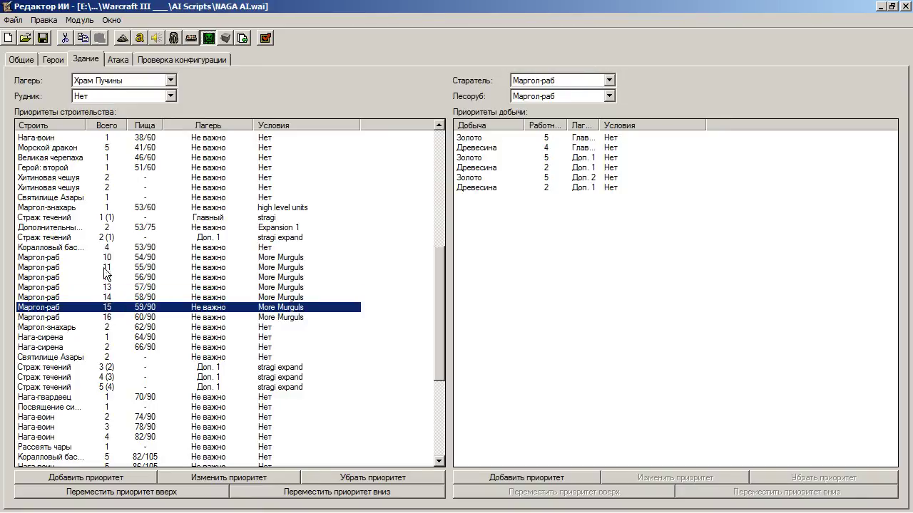
- Compare the Маргол-раб priorities under the More Murguls condition with the main camp's gold and lumber harvesting priorities
{"action": "left_click", "coordinate": [106, 269]}
{"action": "left_click", "coordinate": [110, 257]}
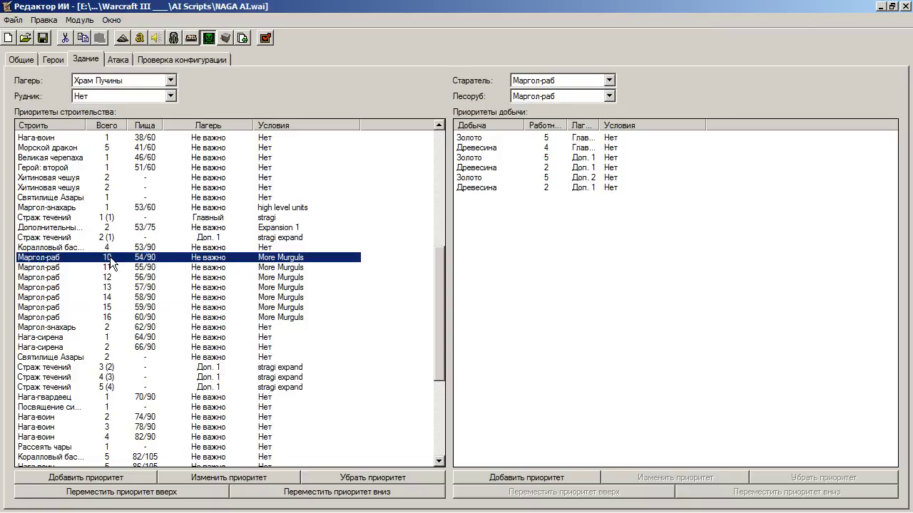
{"action": "left_click", "coordinate": [547, 147]}
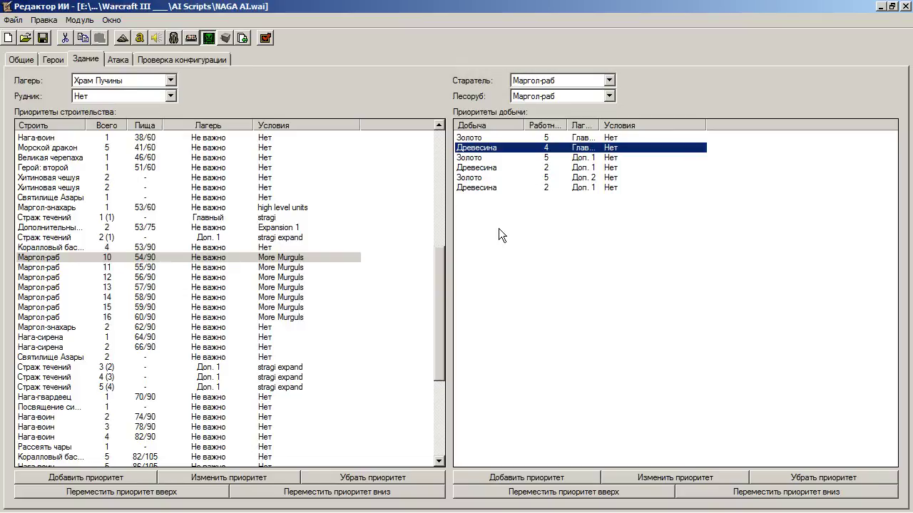
{"action": "left_click", "coordinate": [490, 137]}
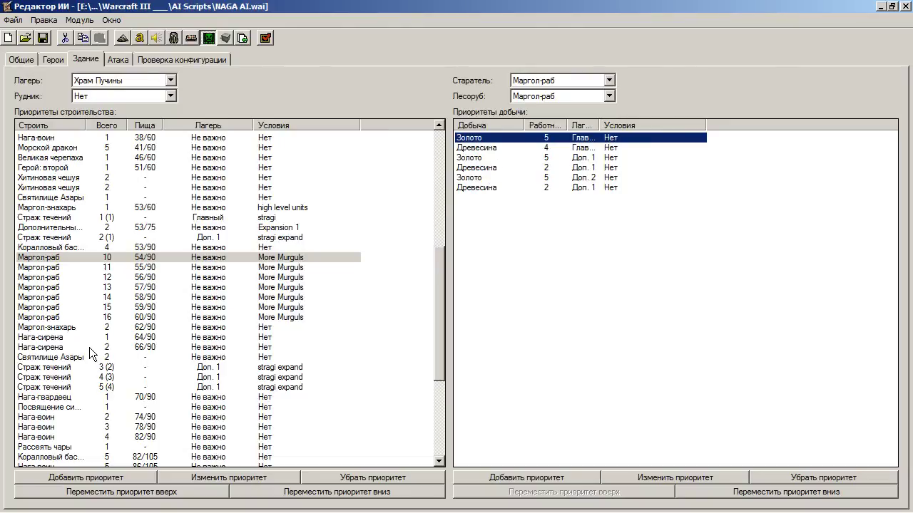
{"action": "left_click", "coordinate": [433, 287]}
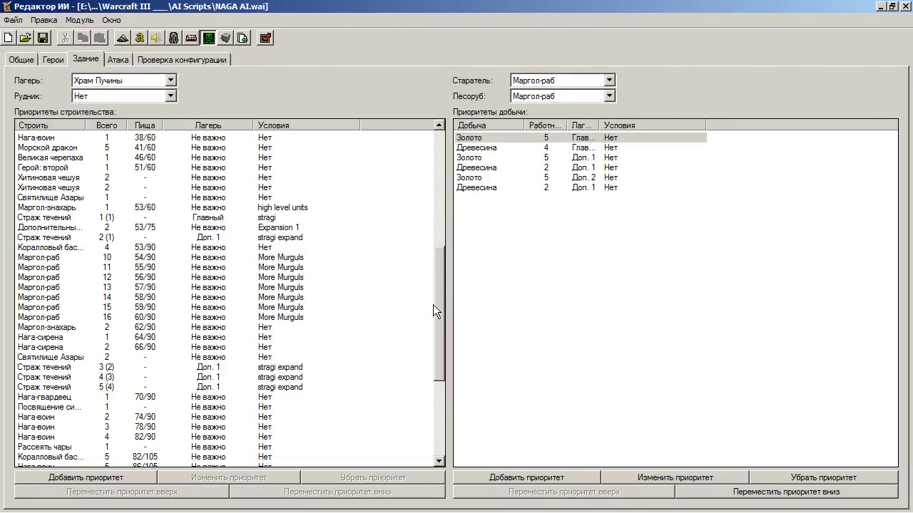
{"action": "left_click", "coordinate": [282, 308]}
- Review the construction priorities for Маргол-знахарь, both Нага-сирена entries, the second Святилище Азары, Нага-воин and Нага-гвардеец
{"action": "scroll", "coordinate": [268, 316], "scroll_direction": "down", "scroll_amount": 2}
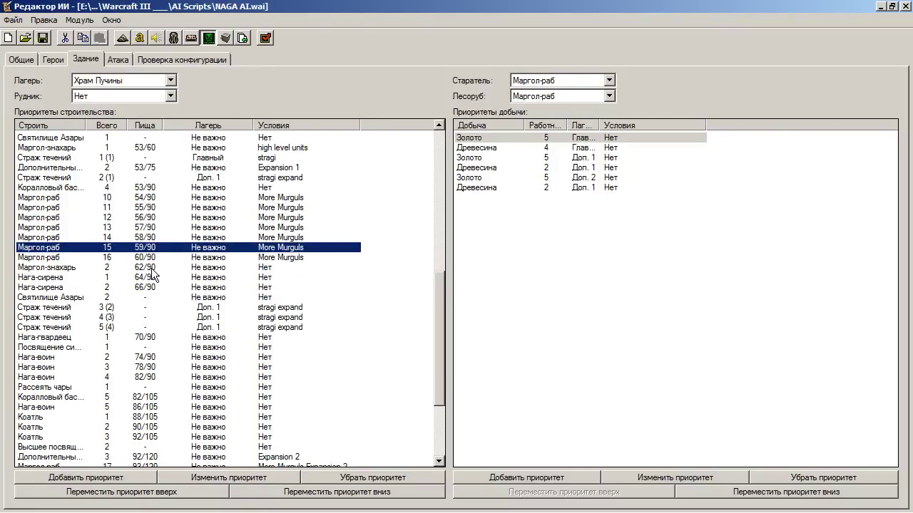
{"action": "left_click", "coordinate": [152, 269]}
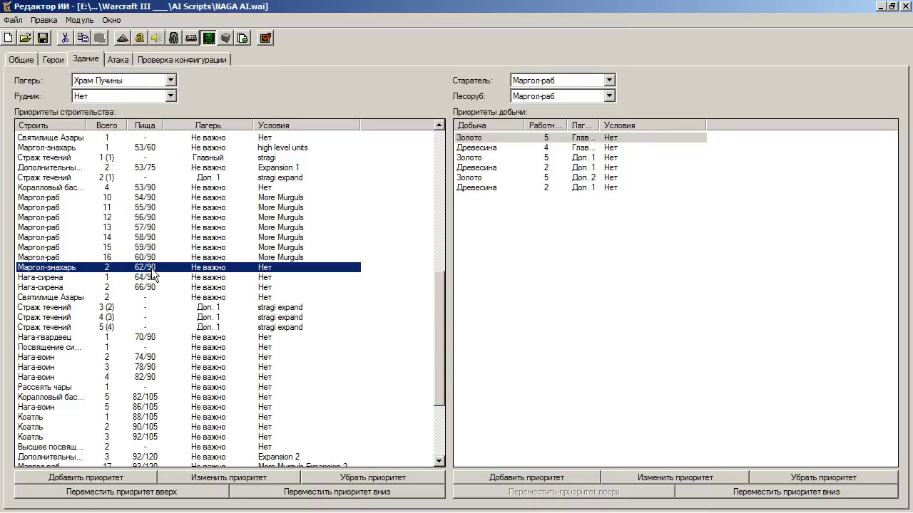
{"action": "left_click", "coordinate": [144, 279]}
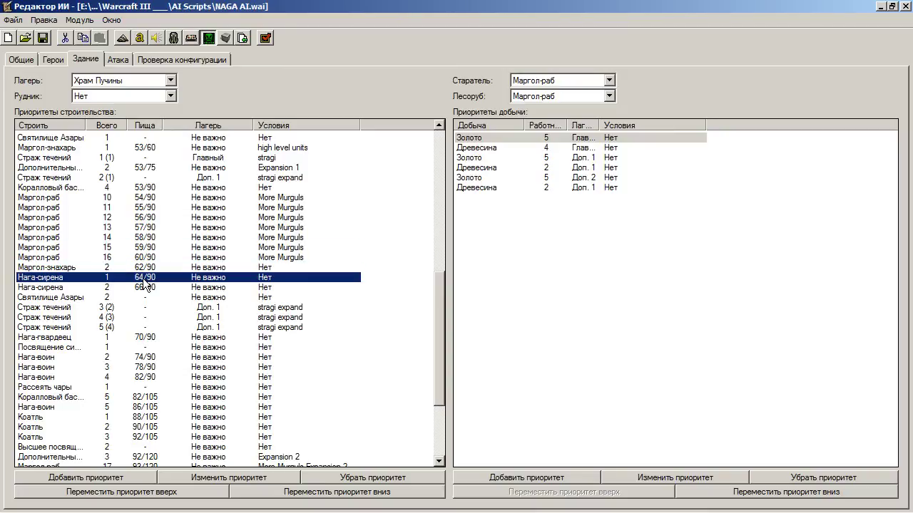
{"action": "left_click", "coordinate": [131, 290]}
{"action": "left_click", "coordinate": [127, 299]}
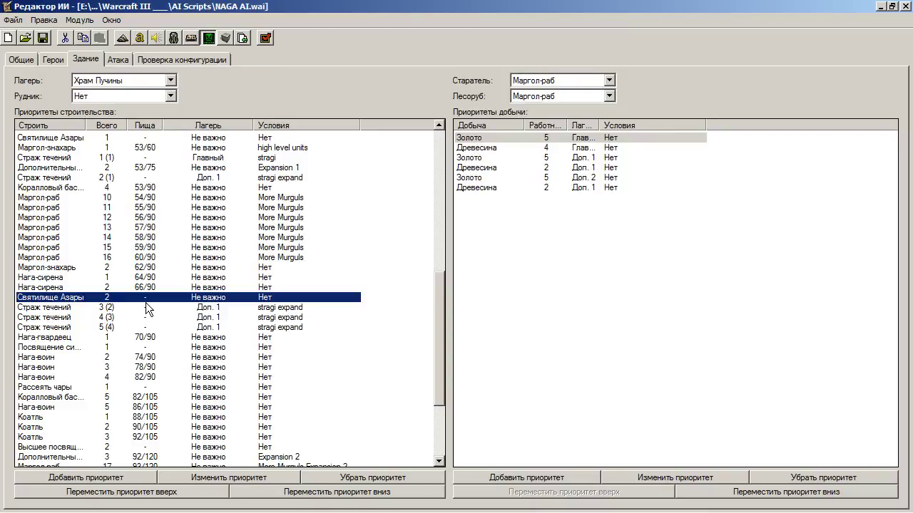
{"action": "left_click", "coordinate": [126, 358]}
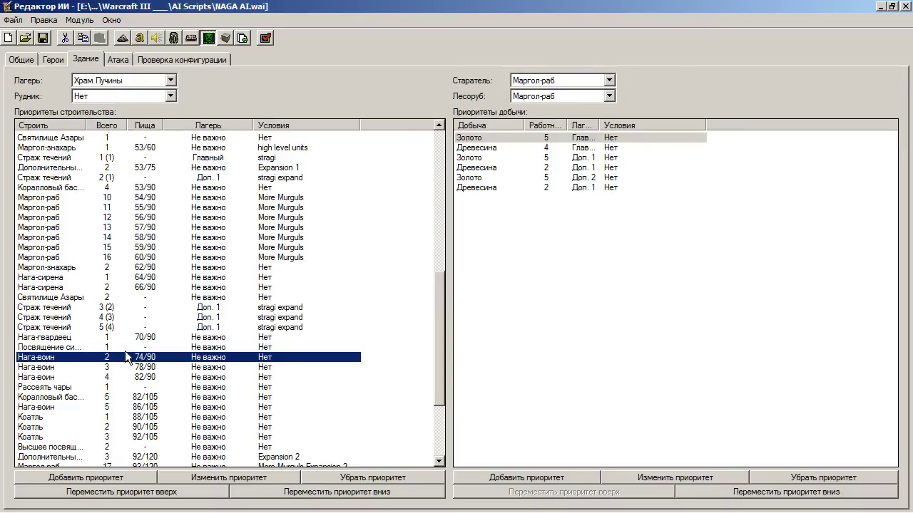
{"action": "left_click", "coordinate": [143, 338]}
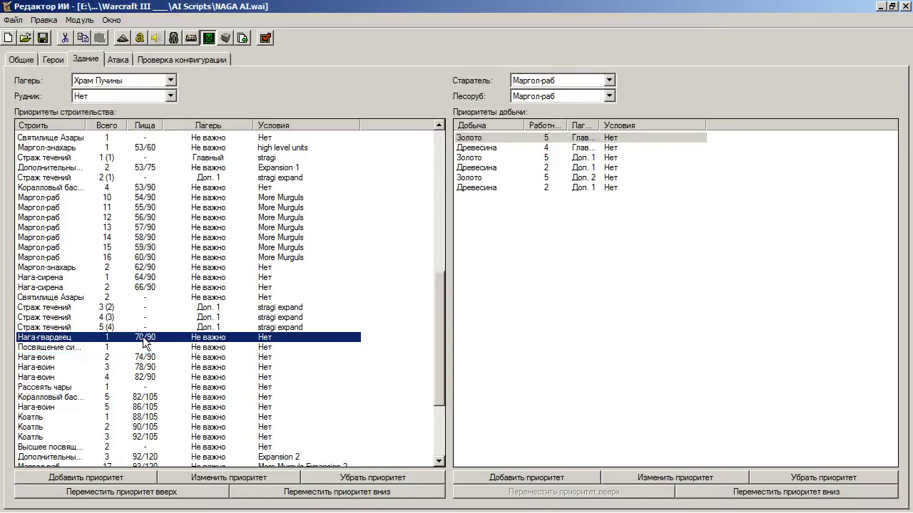
- Check which special upgrade the Посвящение сирен construction priority uses, discarding any change
{"action": "scroll", "coordinate": [143, 342], "scroll_direction": "down", "scroll_amount": 2}
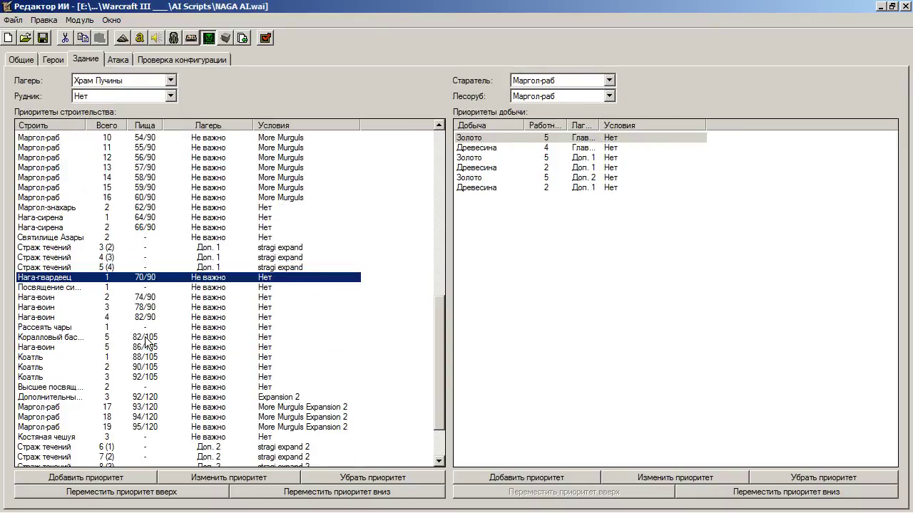
{"action": "double_click", "coordinate": [125, 288]}
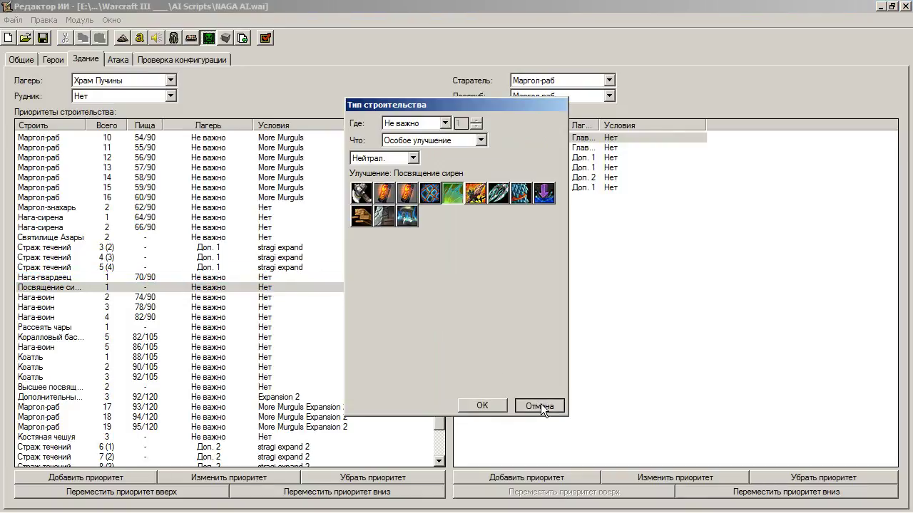
{"action": "left_click", "coordinate": [540, 404]}
- Examine the construction priorities from the second Нага-воин through Рассеять чары and Коатль to the second-level siren upgrade
{"action": "left_click", "coordinate": [96, 298]}
{"action": "left_click", "coordinate": [85, 318]}
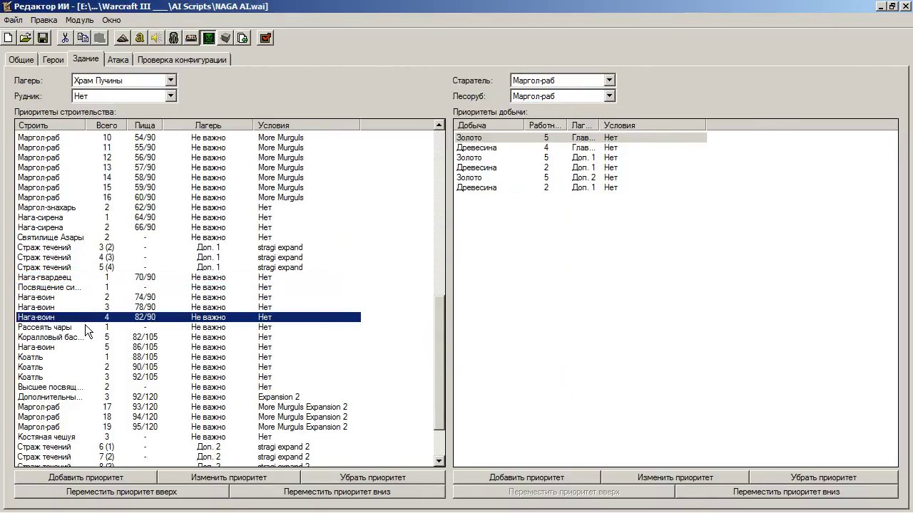
{"action": "left_click", "coordinate": [84, 326]}
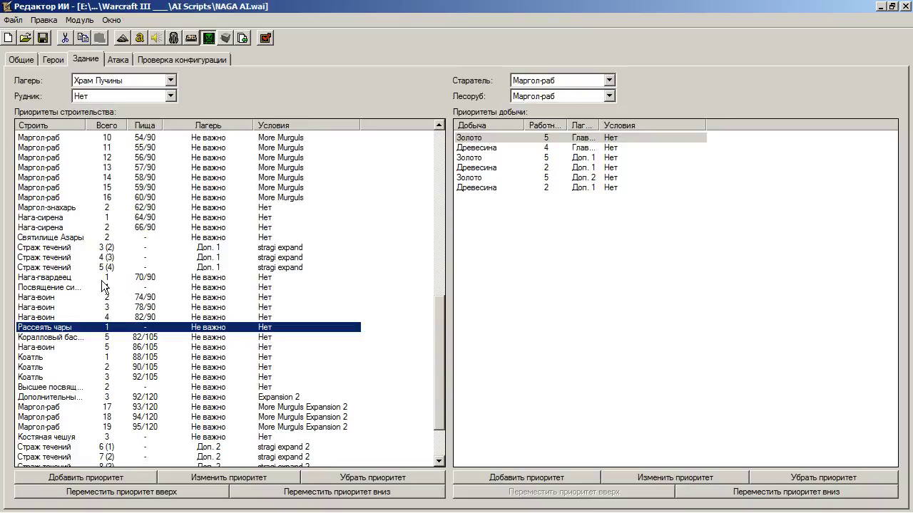
{"action": "left_click", "coordinate": [81, 336]}
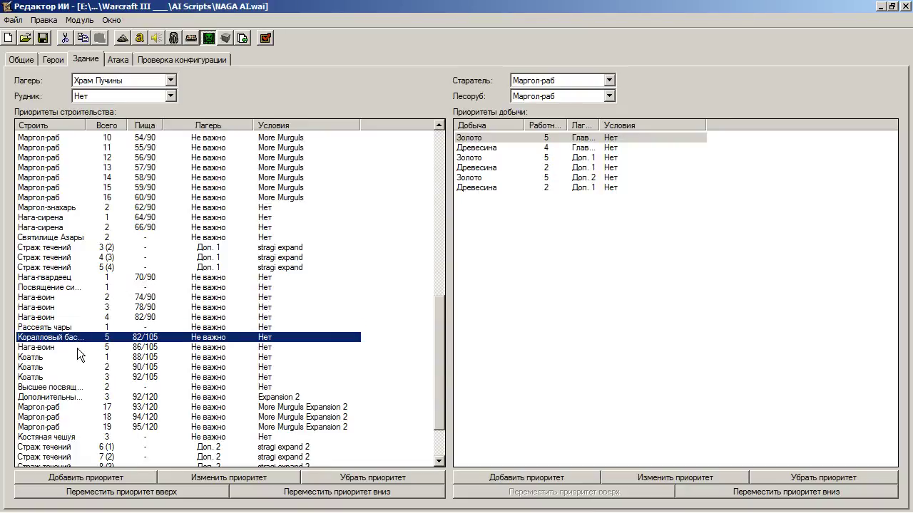
{"action": "left_click", "coordinate": [77, 348]}
{"action": "left_click", "coordinate": [69, 377]}
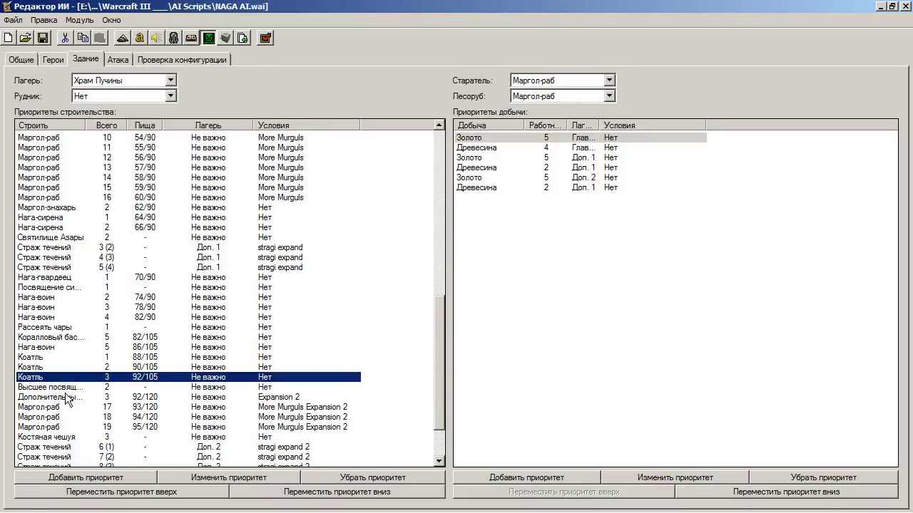
{"action": "left_click", "coordinate": [67, 387]}
- Review the Expansion 2 priority and the three Маргол-раб priorities that use the More Murguls Expansion 2 condition
{"action": "scroll", "coordinate": [119, 403], "scroll_direction": "down", "scroll_amount": 1}
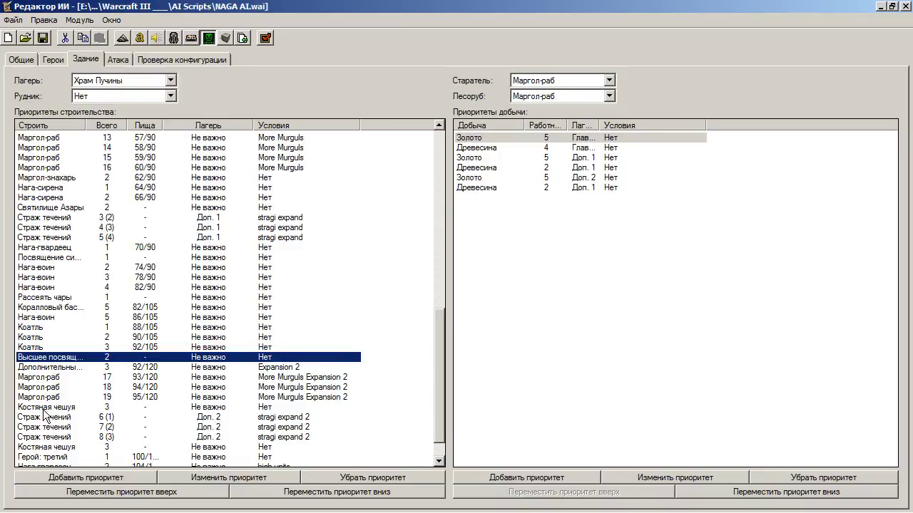
{"action": "left_click", "coordinate": [70, 367]}
{"action": "left_click", "coordinate": [125, 387]}
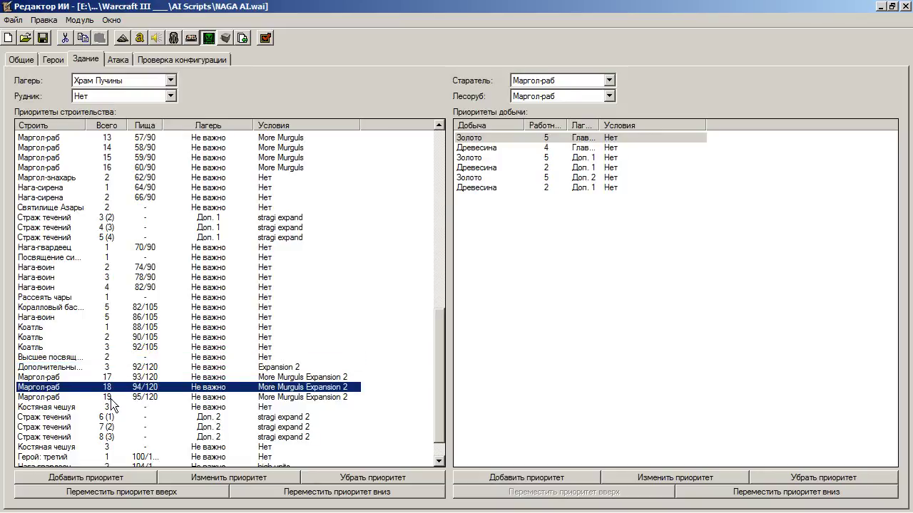
{"action": "scroll", "coordinate": [113, 405], "scroll_direction": "down", "scroll_amount": 1}
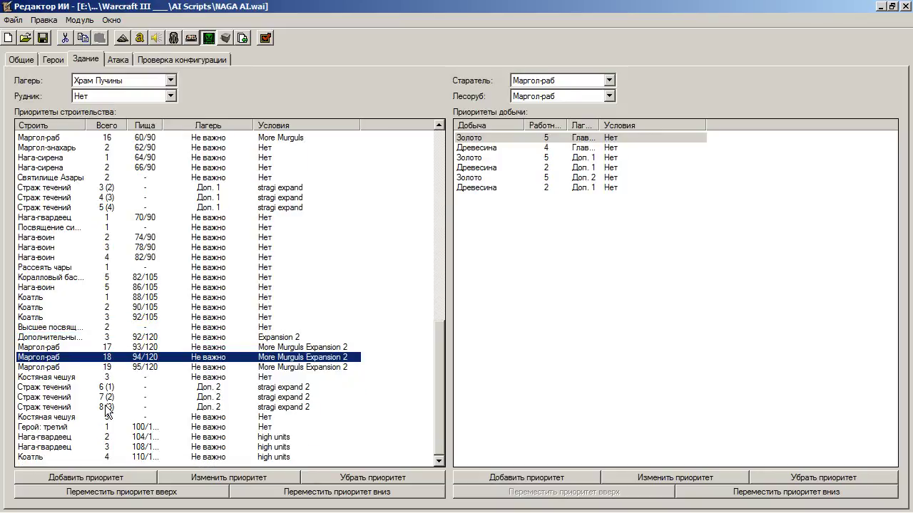
{"action": "left_click", "coordinate": [90, 348]}
{"action": "left_click", "coordinate": [90, 357]}
{"action": "left_click", "coordinate": [89, 368]}
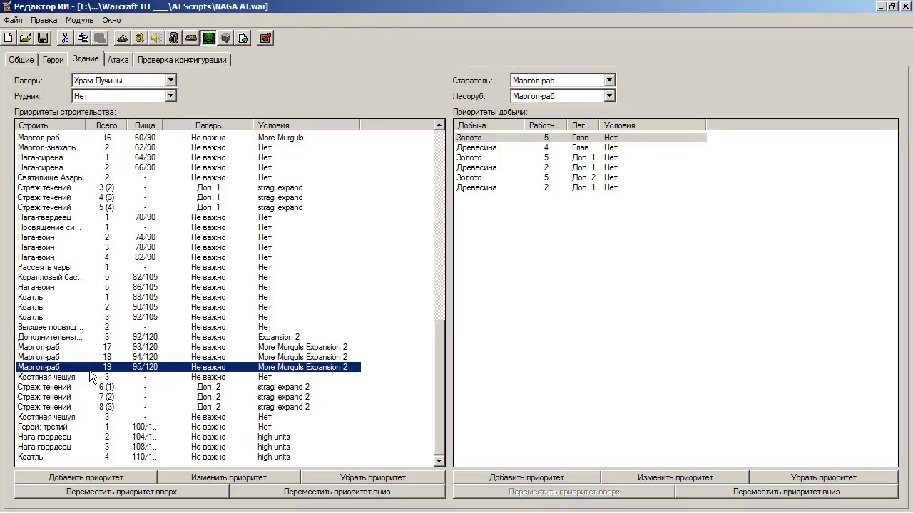
- Examine the Костяная чешуя priority and the Страж течений priorities for Доп. 2 with the stragi expand 2 condition
{"action": "left_click", "coordinate": [90, 377]}
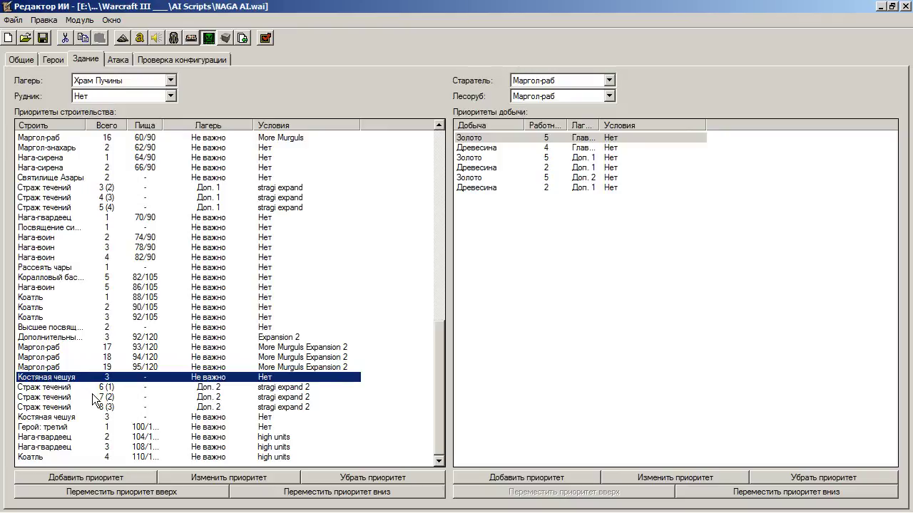
{"action": "left_click", "coordinate": [91, 389]}
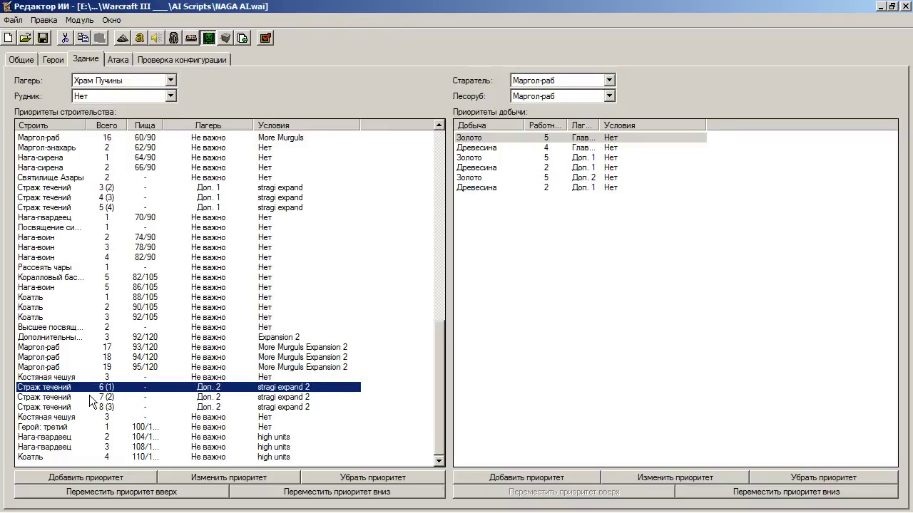
{"action": "left_click", "coordinate": [93, 397]}
{"action": "left_click", "coordinate": [90, 390]}
- Review the third hero priority and the final Нага-гвардеец and Коатль priorities that use the high units condition
{"action": "left_click", "coordinate": [65, 428]}
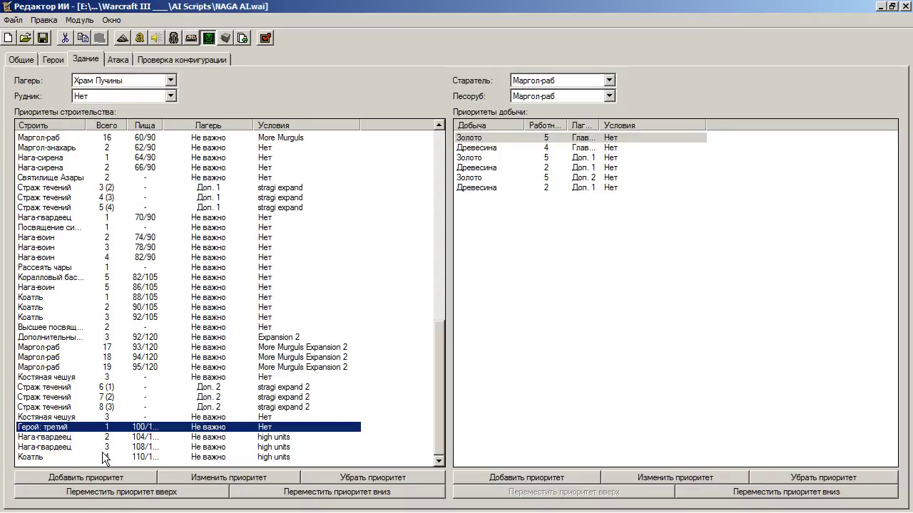
{"action": "left_click", "coordinate": [79, 439]}
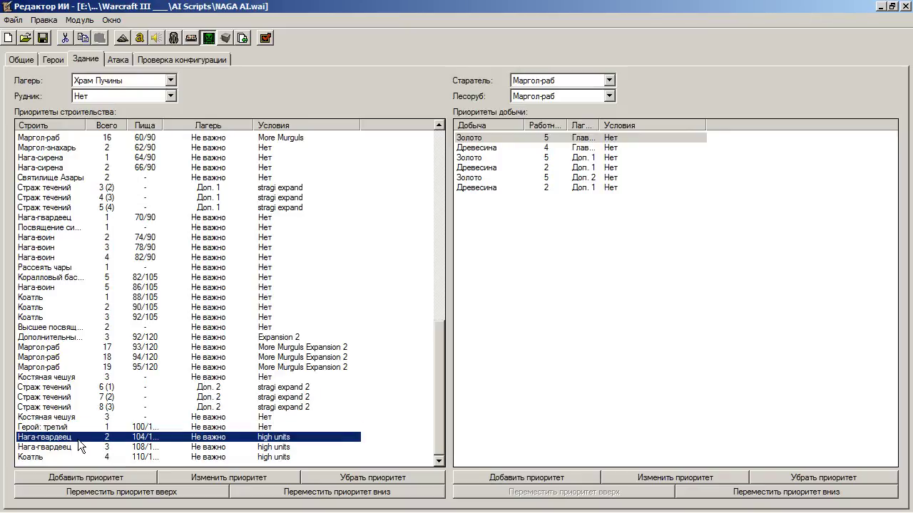
{"action": "left_click", "coordinate": [70, 447]}
{"action": "left_click", "coordinate": [58, 458]}
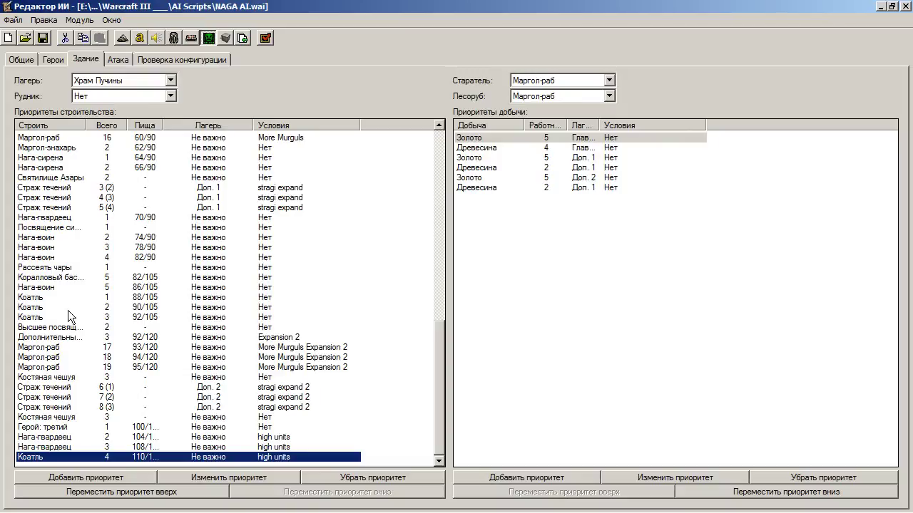
{"action": "left_click", "coordinate": [288, 437]}
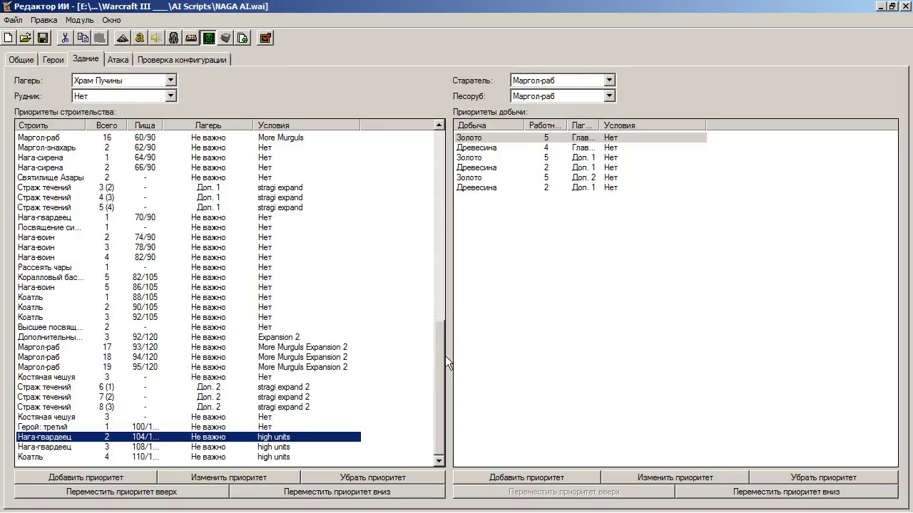
- Find the Expansion 1 priority in the construction list and inspect that condition's definition, discarding any change
{"action": "left_click_drag", "start_coordinate": [440, 356], "coordinate": [448, 136]}
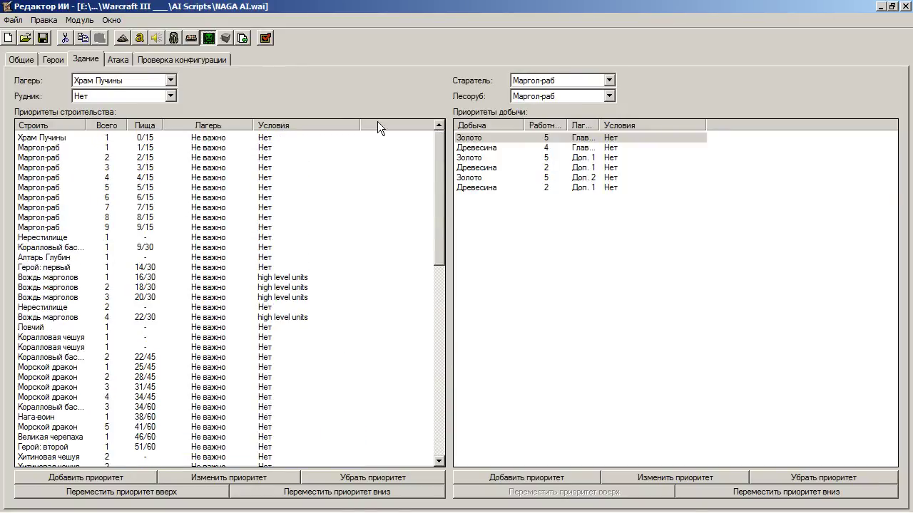
{"action": "left_click_drag", "start_coordinate": [441, 203], "coordinate": [440, 267]}
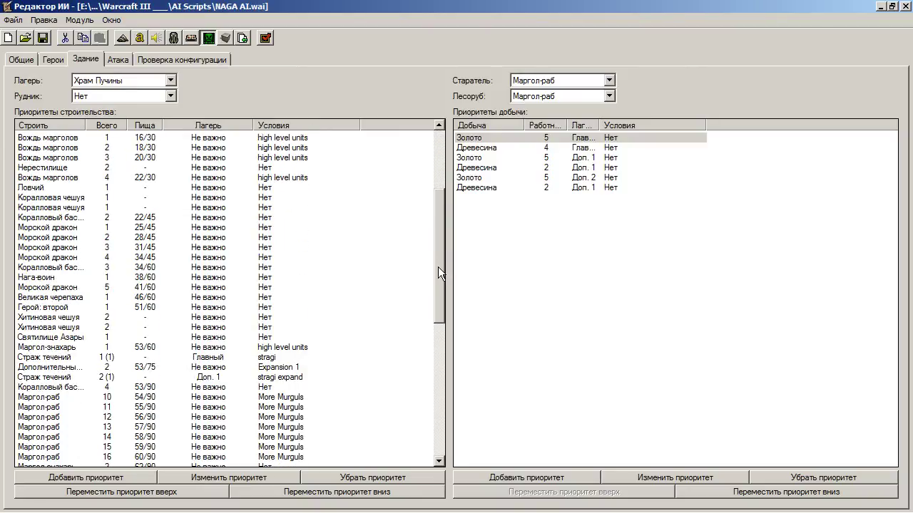
{"action": "left_click", "coordinate": [282, 368]}
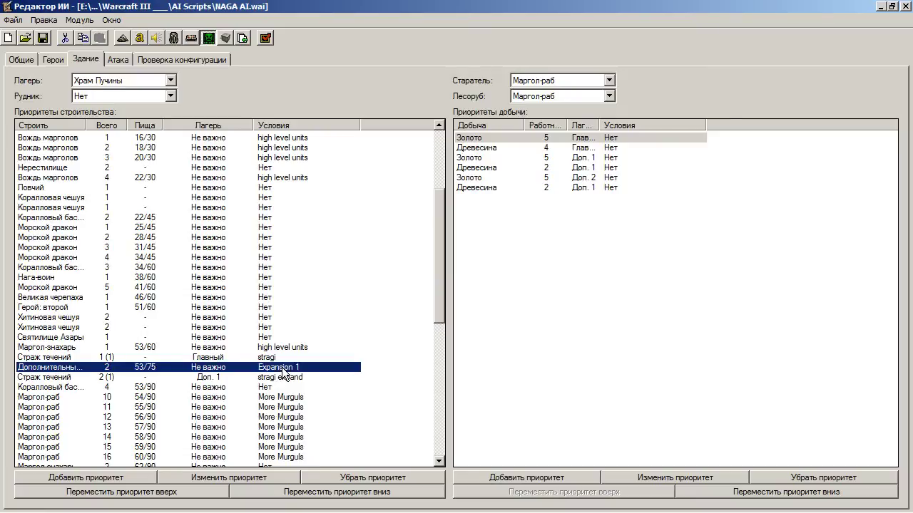
{"action": "left_click", "coordinate": [23, 60]}
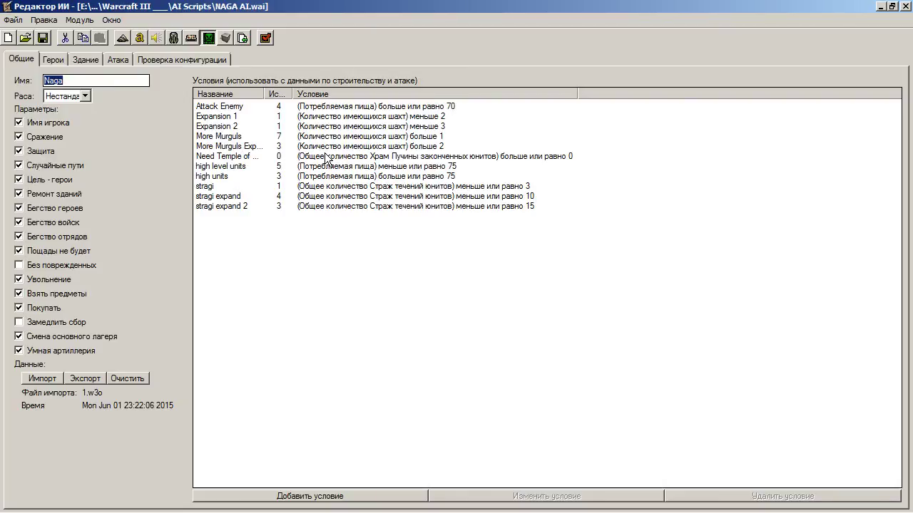
{"action": "left_click", "coordinate": [265, 117]}
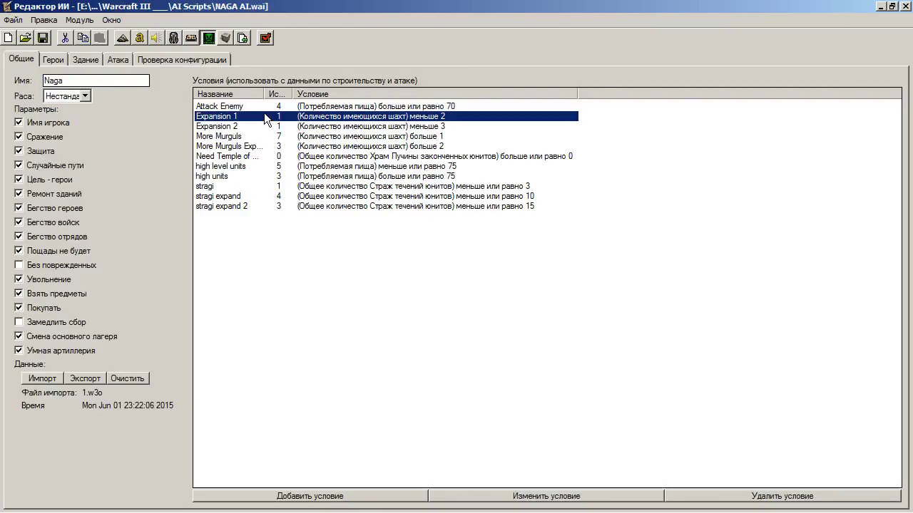
{"action": "double_click", "coordinate": [264, 114]}
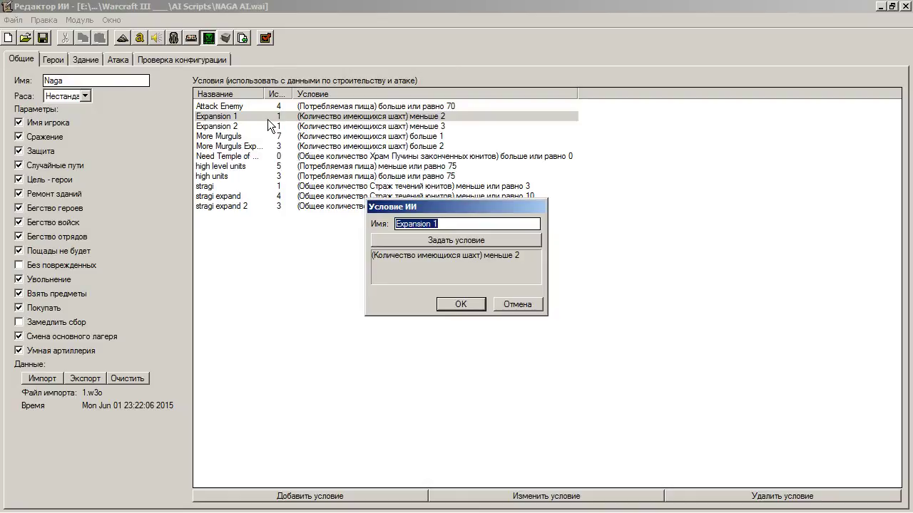
{"action": "left_click", "coordinate": [518, 301]}
- Revisit the construction priorities that use the Expansion 1 condition, and return to the AI's general conditions list
{"action": "left_click", "coordinate": [51, 61]}
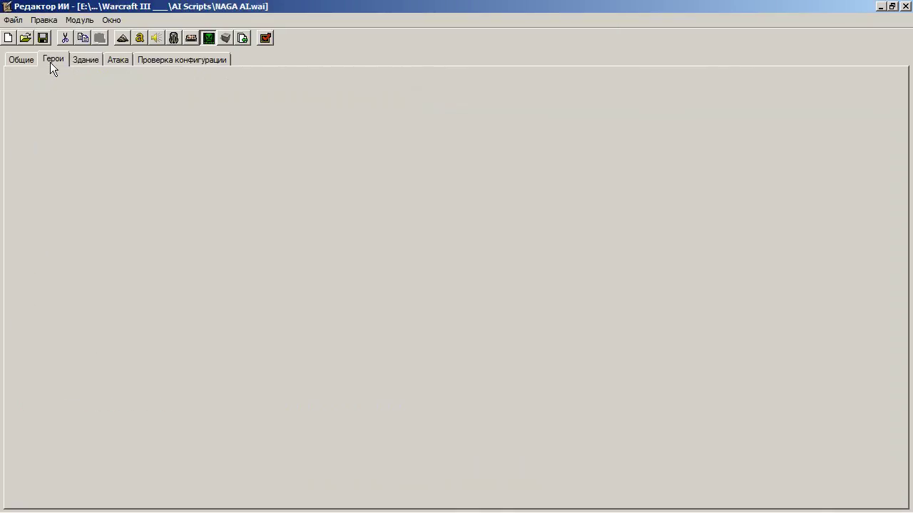
{"action": "left_click", "coordinate": [95, 64]}
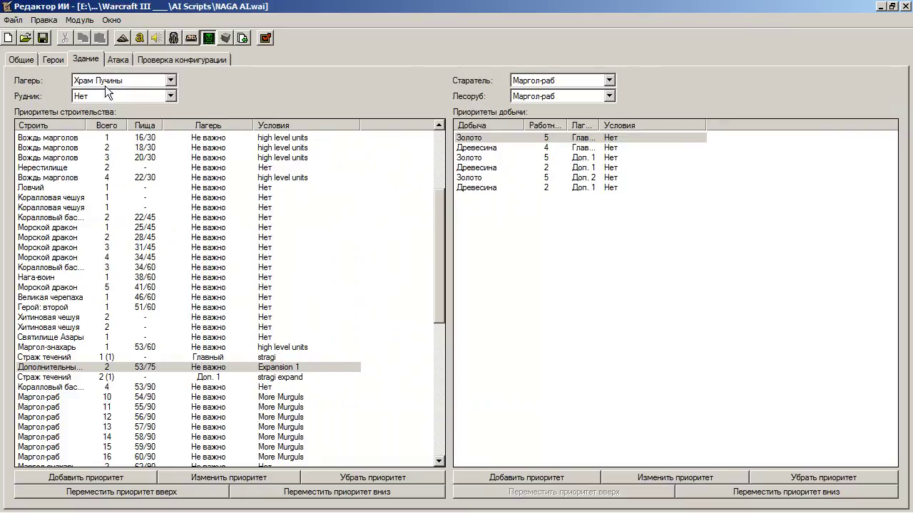
{"action": "left_click", "coordinate": [29, 64]}
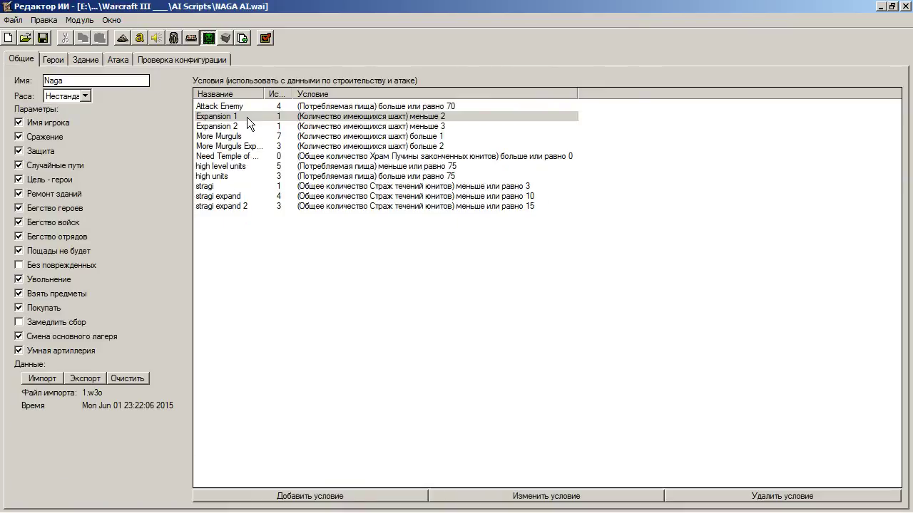
- Widen the usage count column of the conditions list and inspect the Expansion 2 condition's definition, discarding any change
{"action": "left_click_drag", "start_coordinate": [289, 91], "coordinate": [327, 92]}
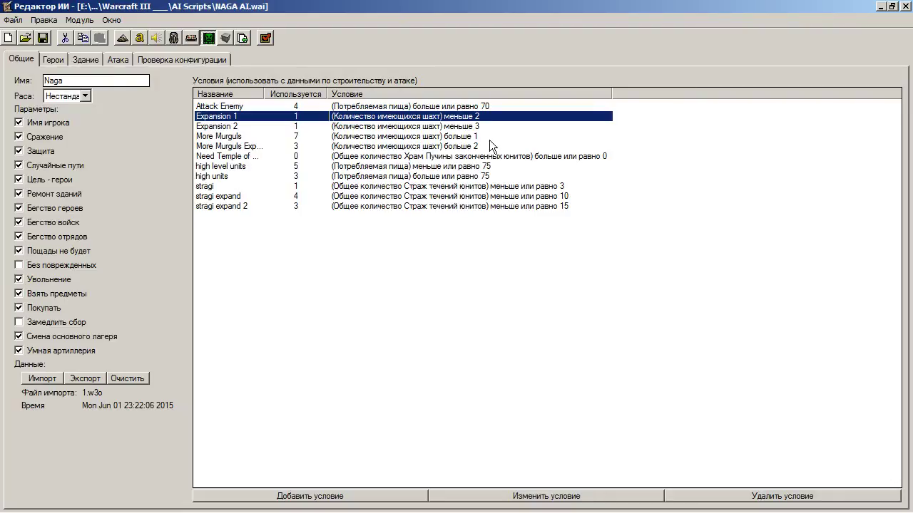
{"action": "double_click", "coordinate": [377, 127]}
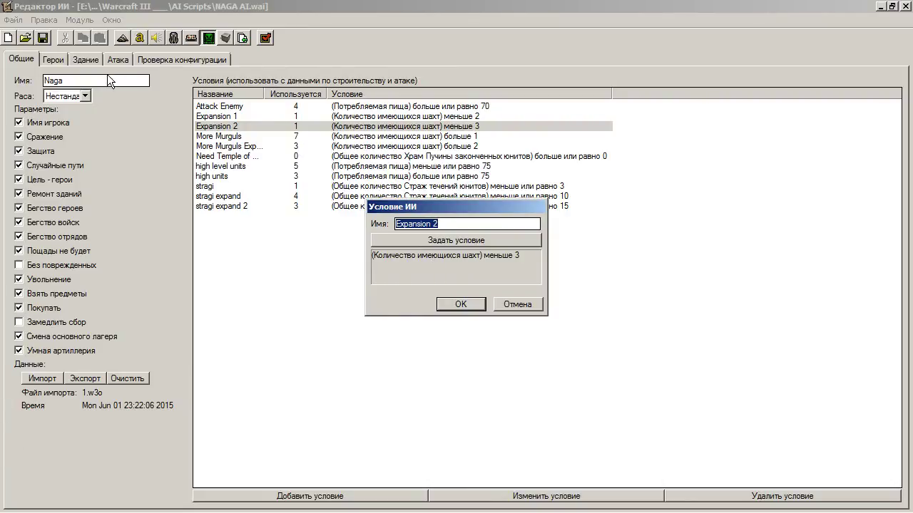
{"action": "left_click", "coordinate": [531, 307]}
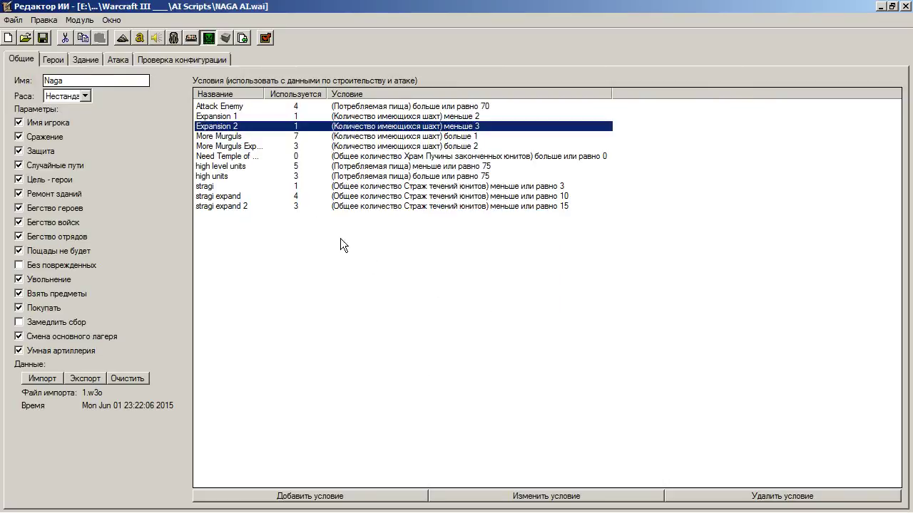
- Find the first Маргол-раб construction priority that uses the More Murguls condition, and return to the general conditions list
{"action": "left_click", "coordinate": [58, 62]}
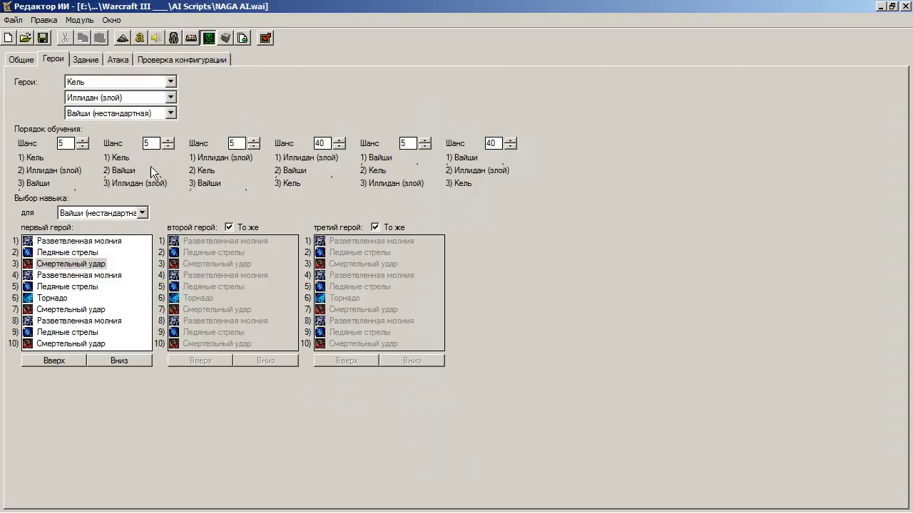
{"action": "left_click", "coordinate": [86, 60]}
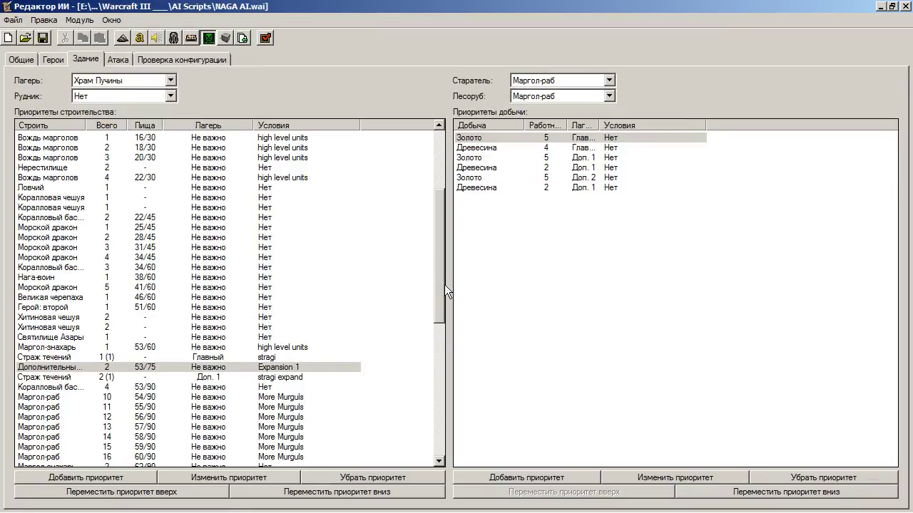
{"action": "left_click_drag", "start_coordinate": [444, 284], "coordinate": [445, 315]}
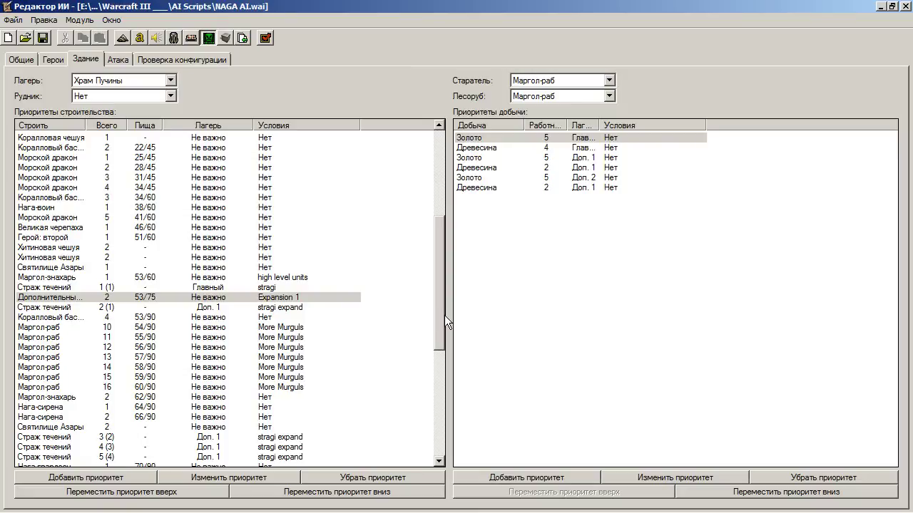
{"action": "left_click", "coordinate": [327, 330]}
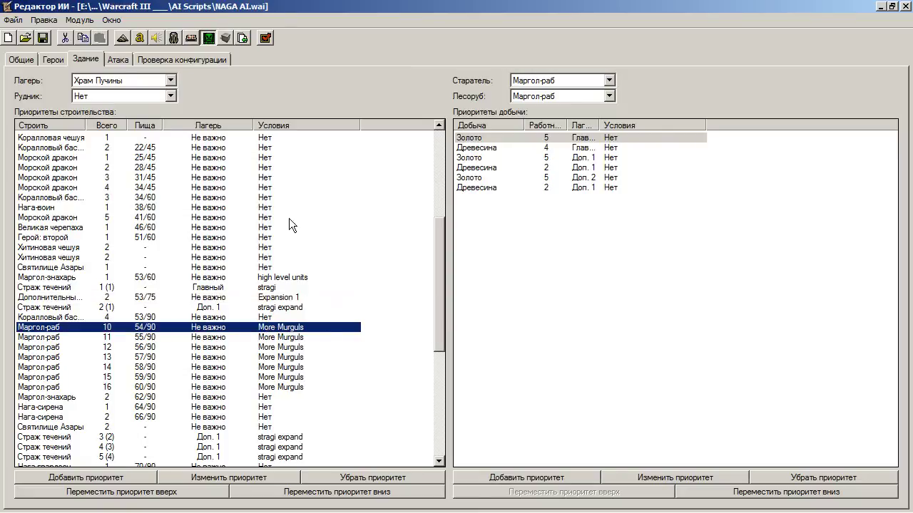
{"action": "left_click", "coordinate": [18, 62]}
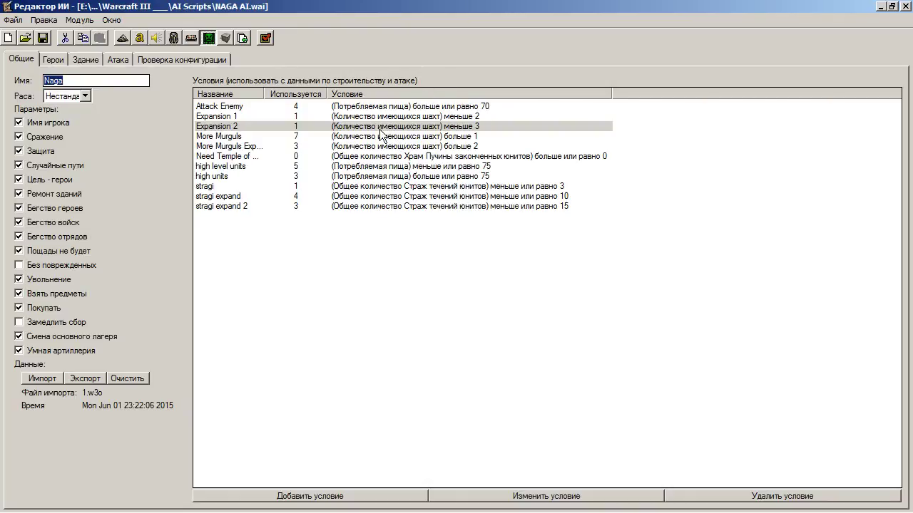
- Compare the mine-count conditions for Expansion 2 and extra murguls, and inspect the More Murguls definition without changing it
{"action": "left_click", "coordinate": [360, 147]}
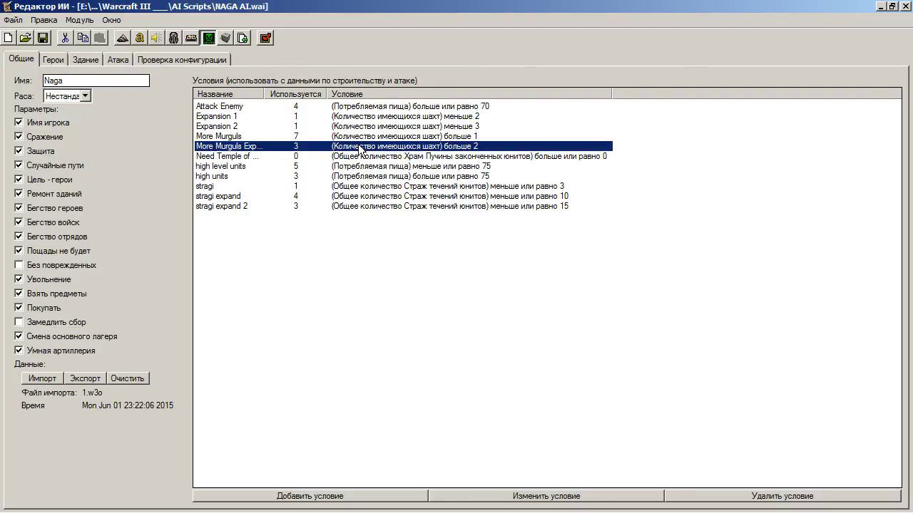
{"action": "left_click", "coordinate": [338, 127]}
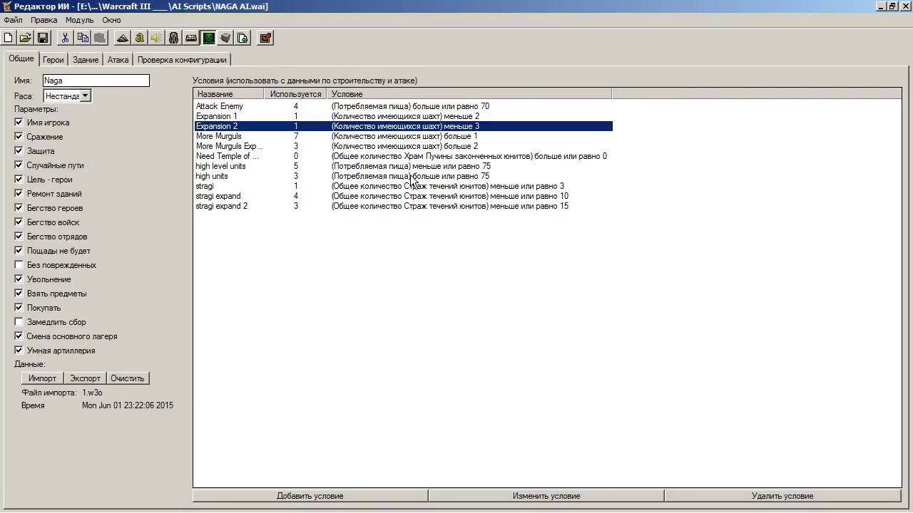
{"action": "left_click", "coordinate": [417, 140]}
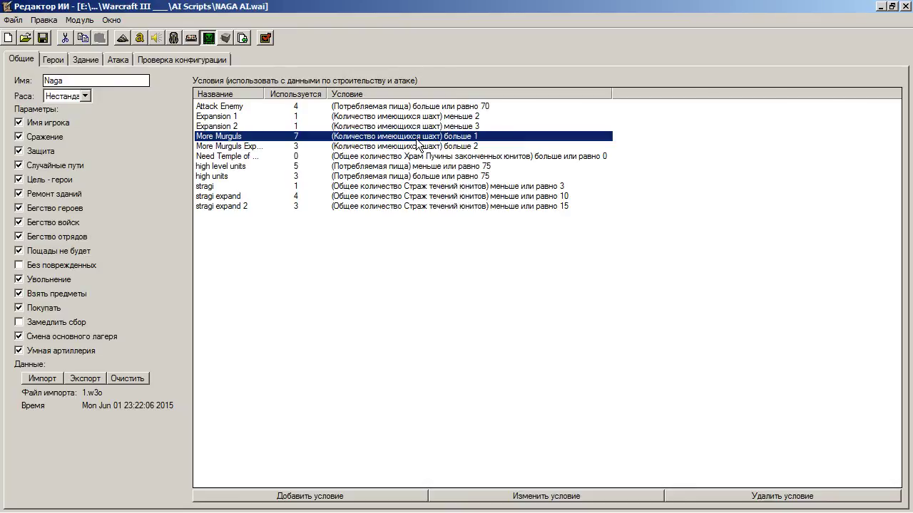
{"action": "double_click", "coordinate": [417, 140]}
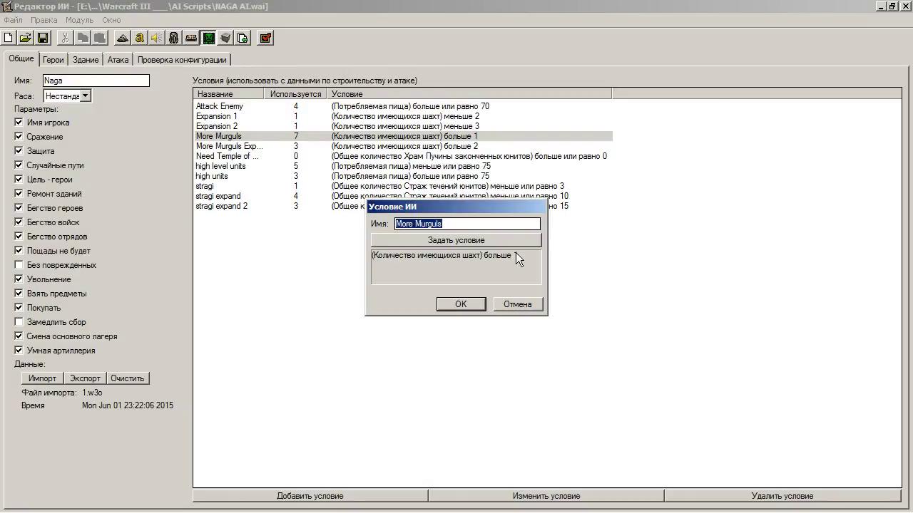
{"action": "left_click", "coordinate": [525, 313]}
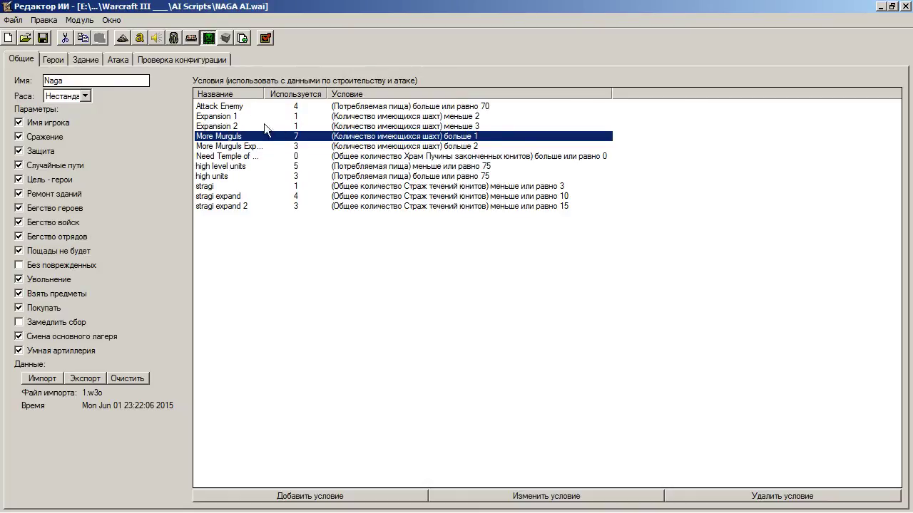
- Compare More Murguls with the More Murguls Expansion 2 and Expansion 1 conditions, checking its definition again and discarding any change
{"action": "left_click", "coordinate": [257, 147]}
{"action": "left_click", "coordinate": [252, 138]}
{"action": "left_click", "coordinate": [257, 147]}
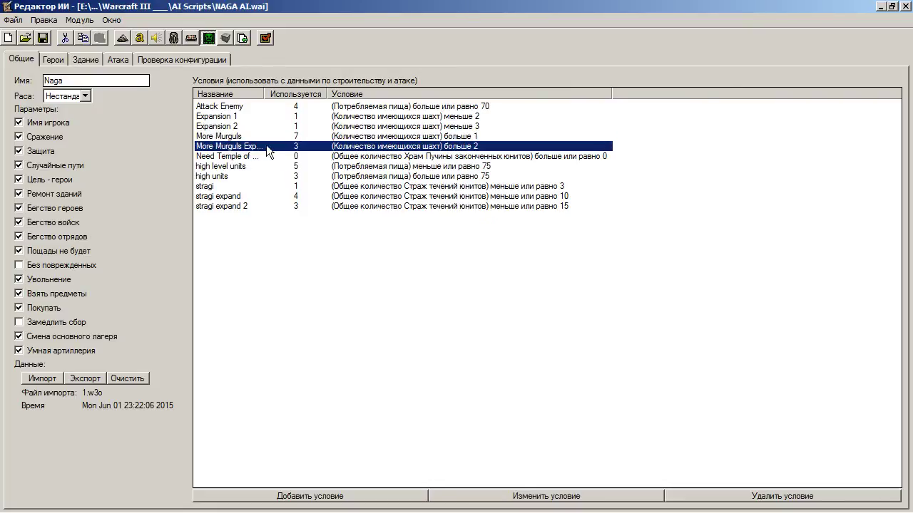
{"action": "left_click", "coordinate": [344, 118]}
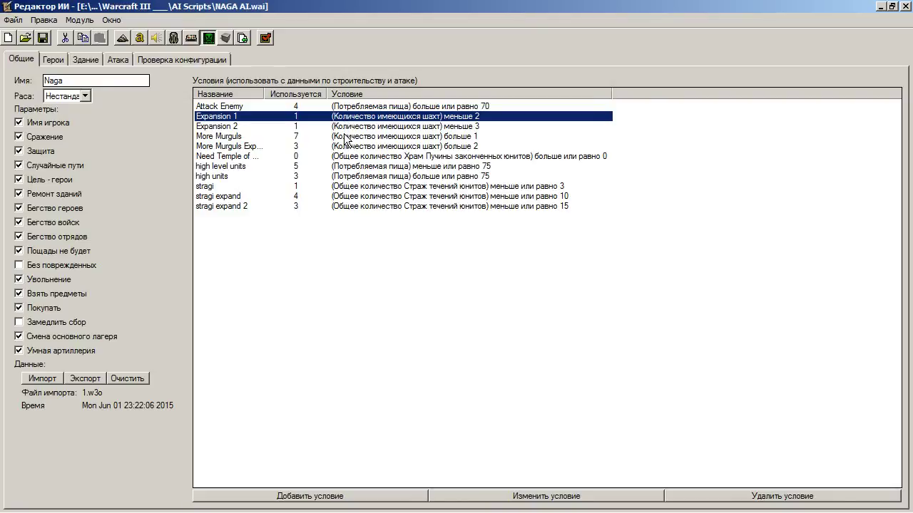
{"action": "left_click", "coordinate": [345, 137]}
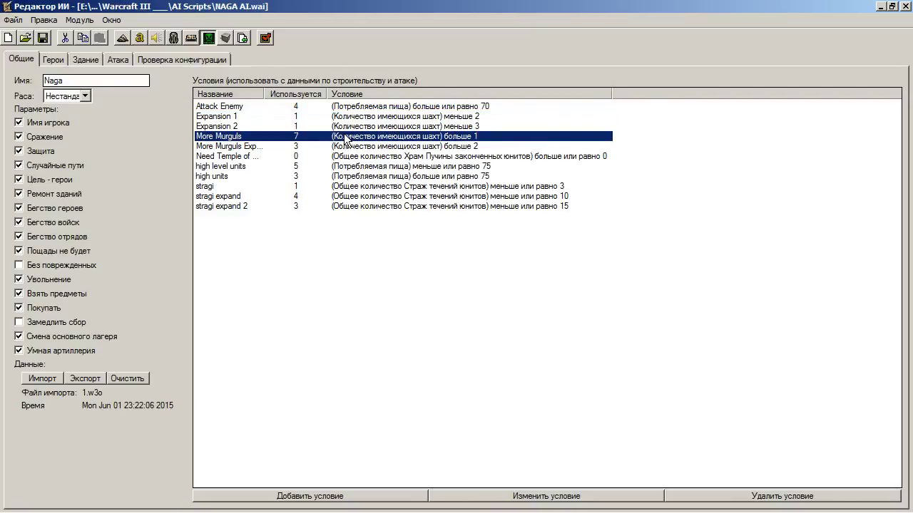
{"action": "double_click", "coordinate": [345, 137]}
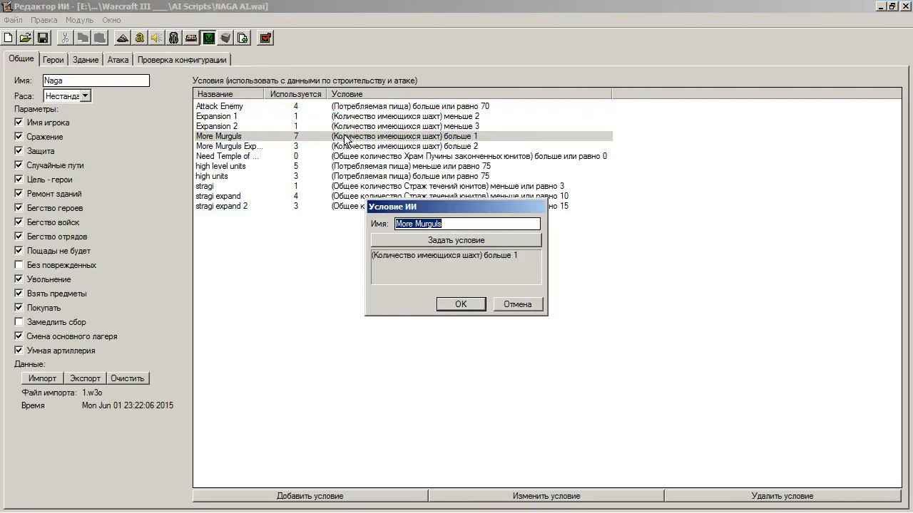
{"action": "left_click", "coordinate": [517, 304]}
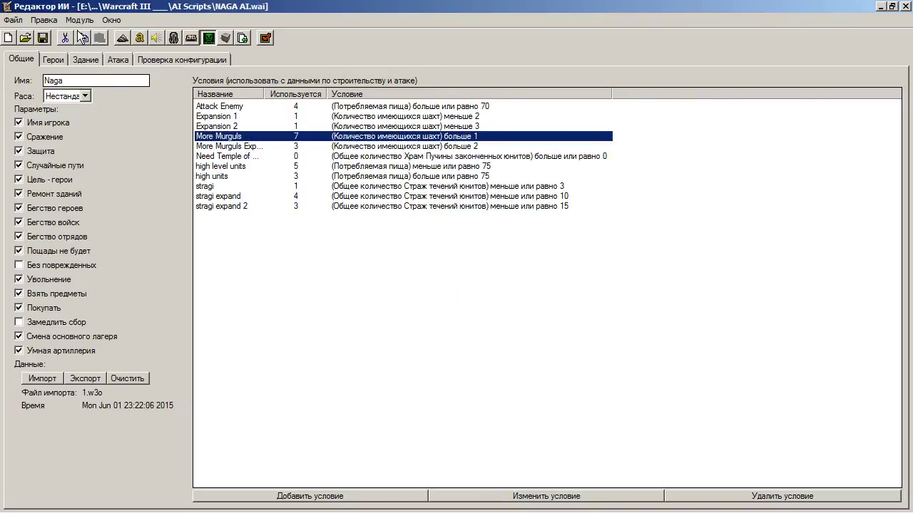
- Review the Маргол-раб construction priorities 10 to 16 that use More Murguls, and return to the general conditions list
{"action": "left_click", "coordinate": [60, 62]}
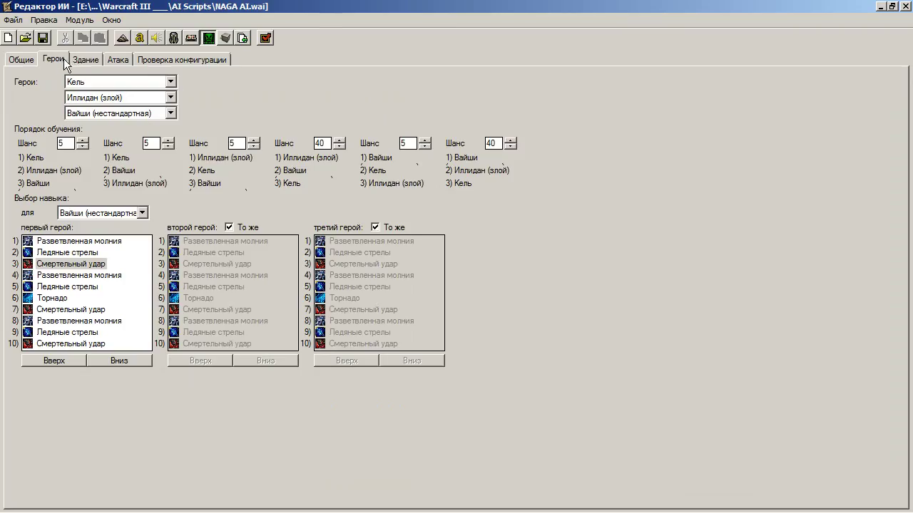
{"action": "left_click", "coordinate": [80, 61]}
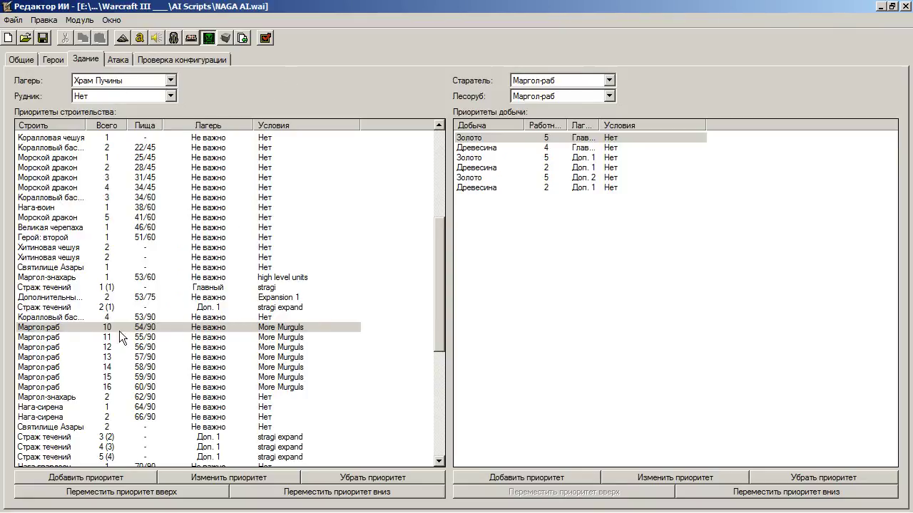
{"action": "left_click_drag", "start_coordinate": [47, 338], "coordinate": [59, 363]}
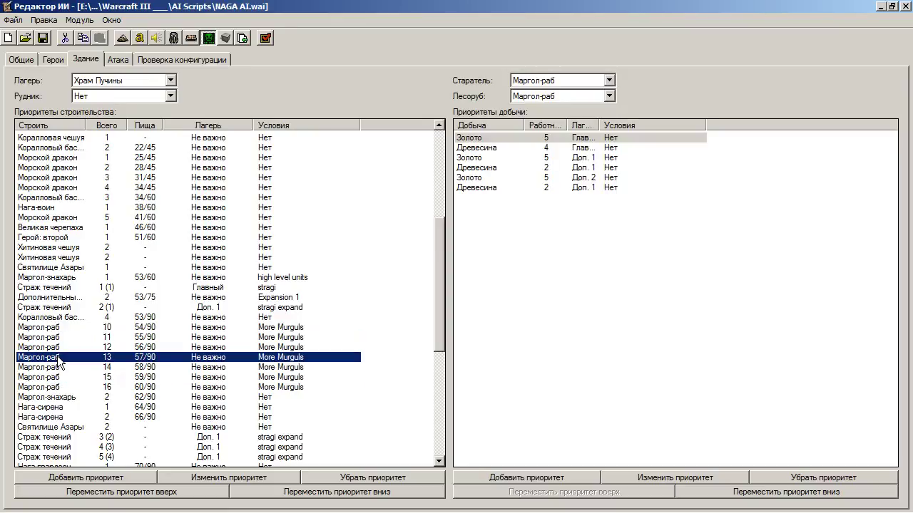
{"action": "left_click_drag", "start_coordinate": [64, 331], "coordinate": [57, 388]}
{"action": "left_click", "coordinate": [32, 63]}
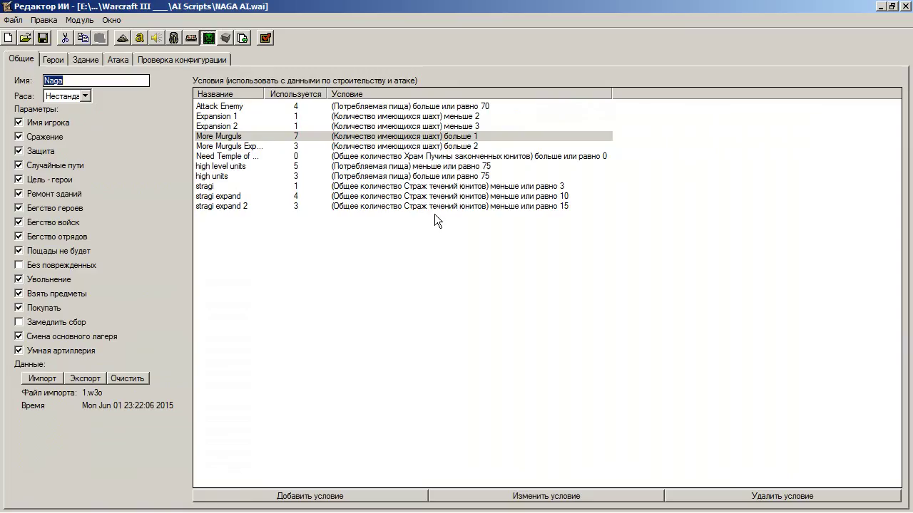
- Inspect the More Murguls Expansion 2 condition without changing it, and look through the construction list for the Маргол-раб priorities that use it
{"action": "double_click", "coordinate": [414, 146]}
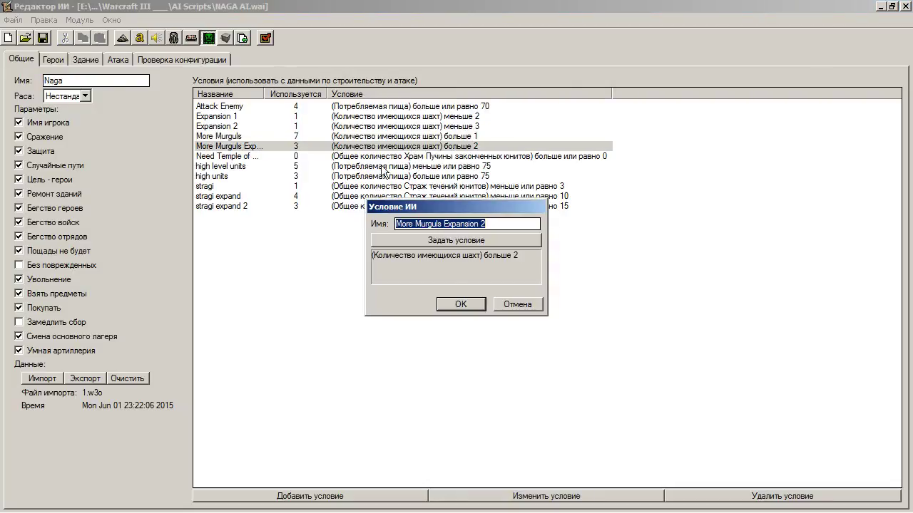
{"action": "left_click", "coordinate": [538, 308]}
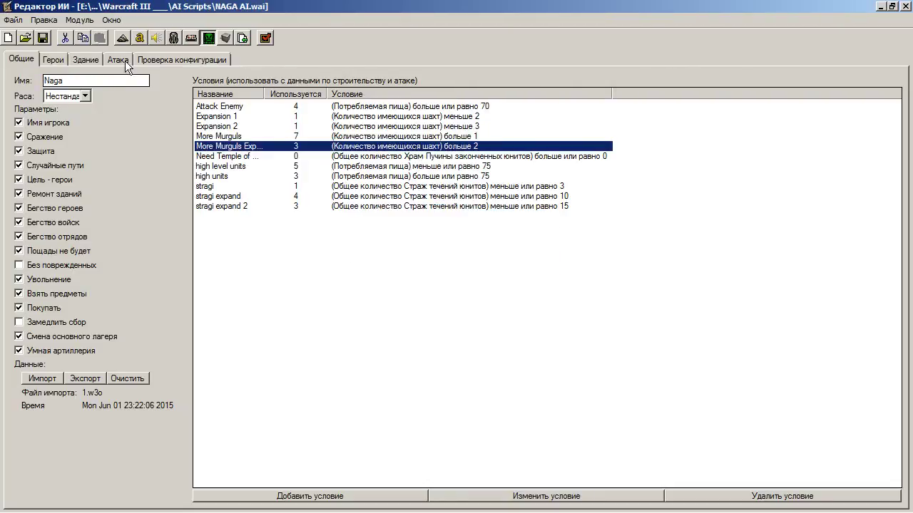
{"action": "left_click", "coordinate": [63, 57]}
{"action": "left_click", "coordinate": [80, 61]}
{"action": "left_click", "coordinate": [258, 317]}
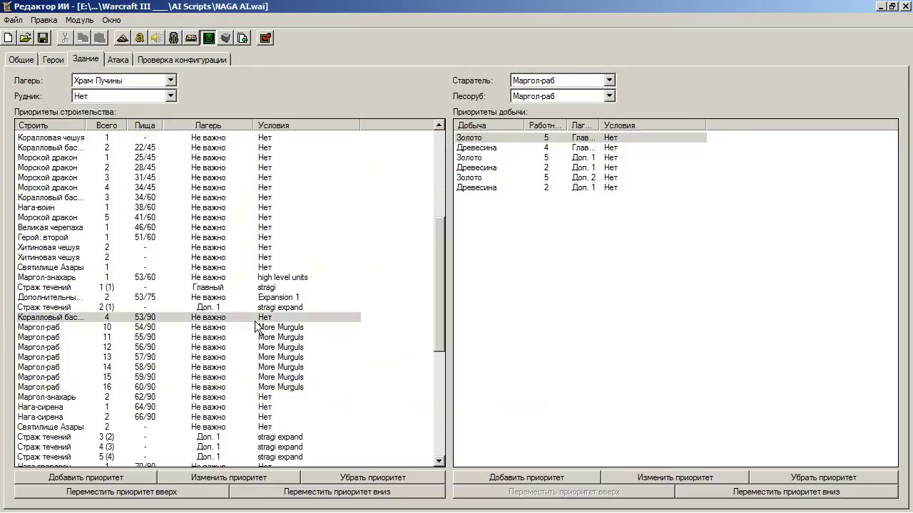
{"action": "scroll", "coordinate": [256, 319], "scroll_direction": "down", "scroll_amount": 4}
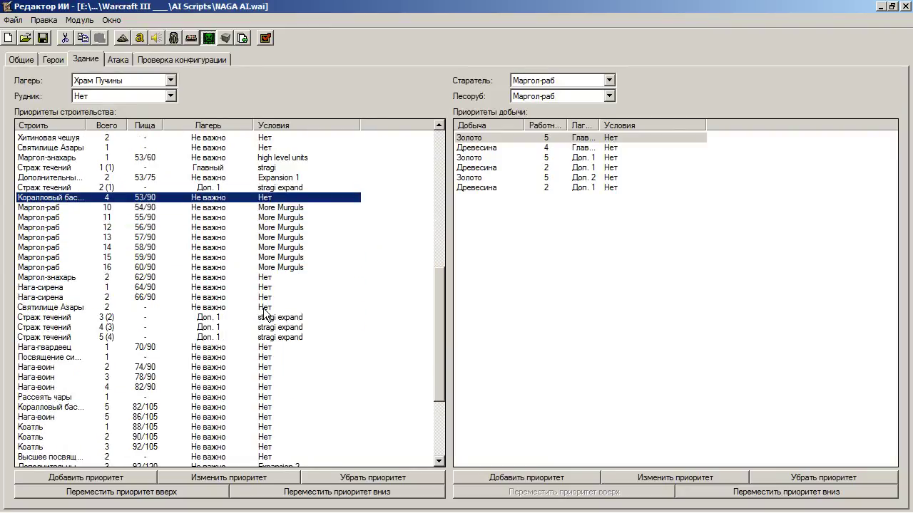
{"action": "left_click", "coordinate": [227, 268]}
{"action": "scroll", "coordinate": [221, 278], "scroll_direction": "down", "scroll_amount": 5}
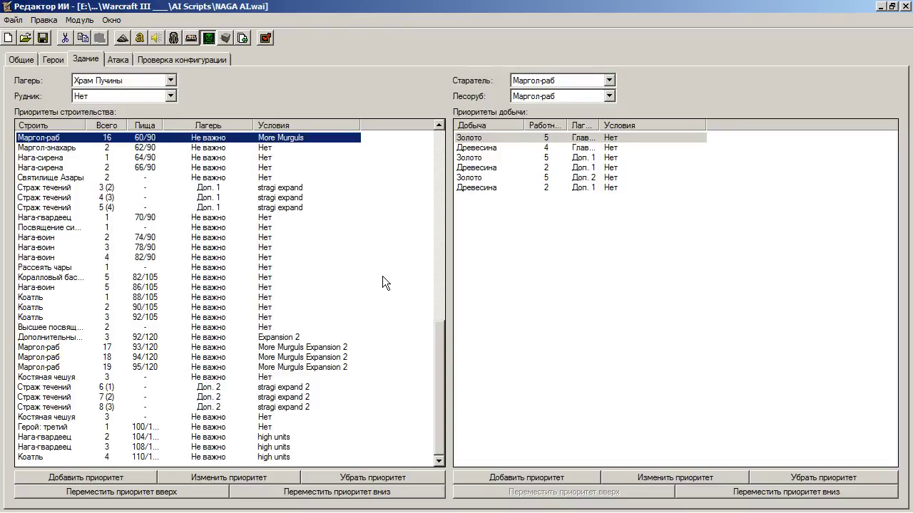
{"action": "left_click_drag", "start_coordinate": [439, 334], "coordinate": [443, 283]}
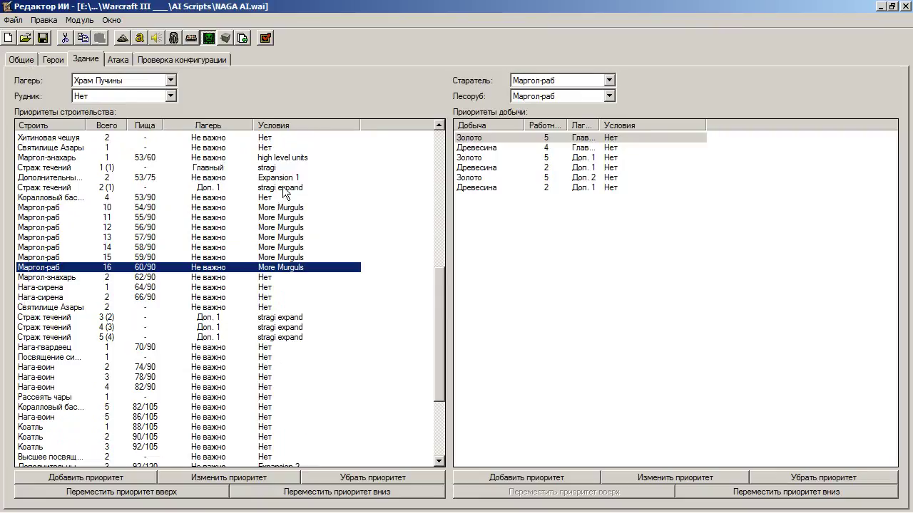
- Inspect the stragi condition's definition and the comparison types available for it, discarding any change
{"action": "left_click", "coordinate": [20, 60]}
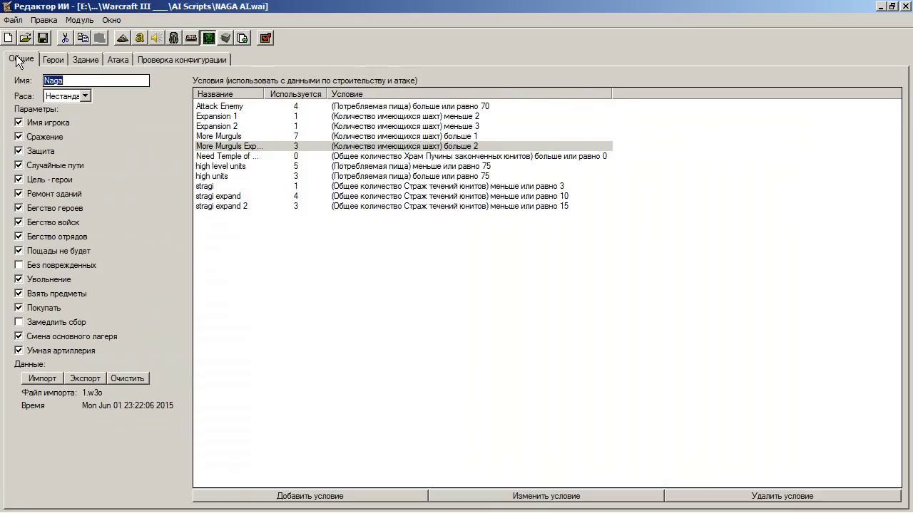
{"action": "left_click", "coordinate": [317, 188]}
{"action": "left_click", "coordinate": [317, 187]}
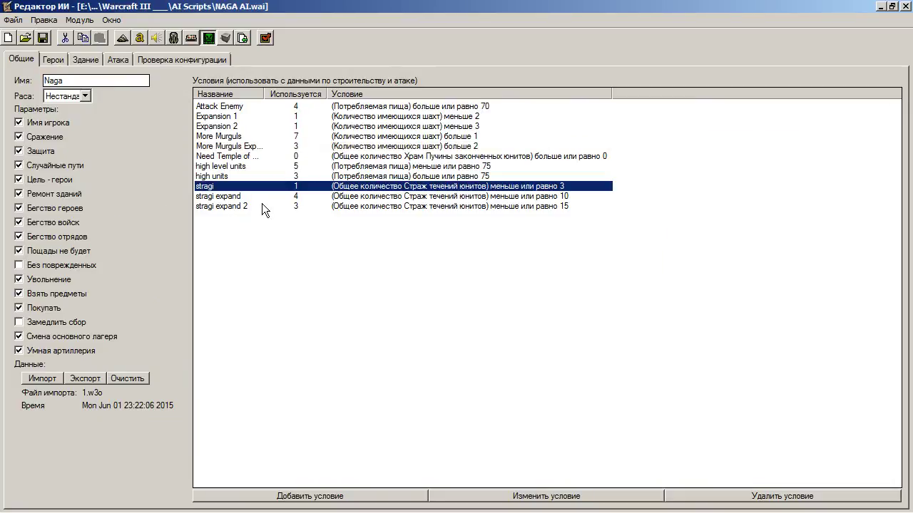
{"action": "double_click", "coordinate": [360, 191]}
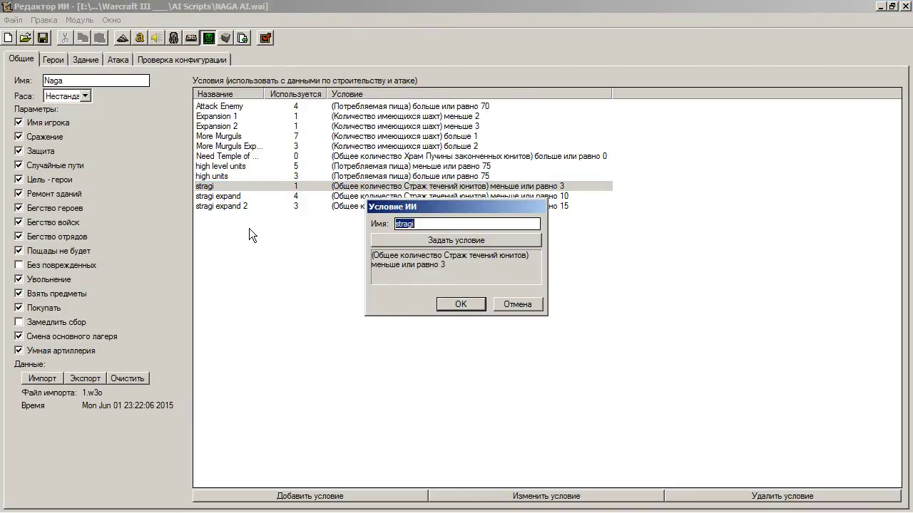
{"action": "left_click", "coordinate": [524, 244]}
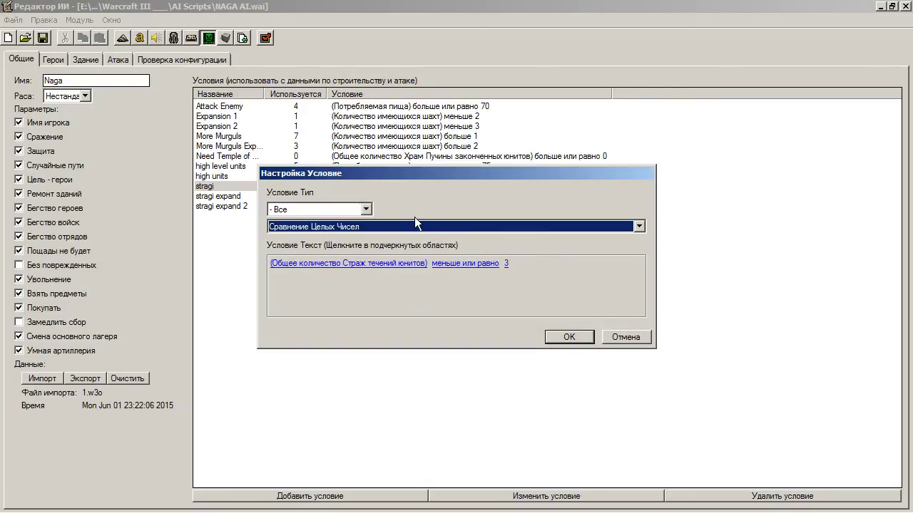
{"action": "left_click", "coordinate": [436, 226]}
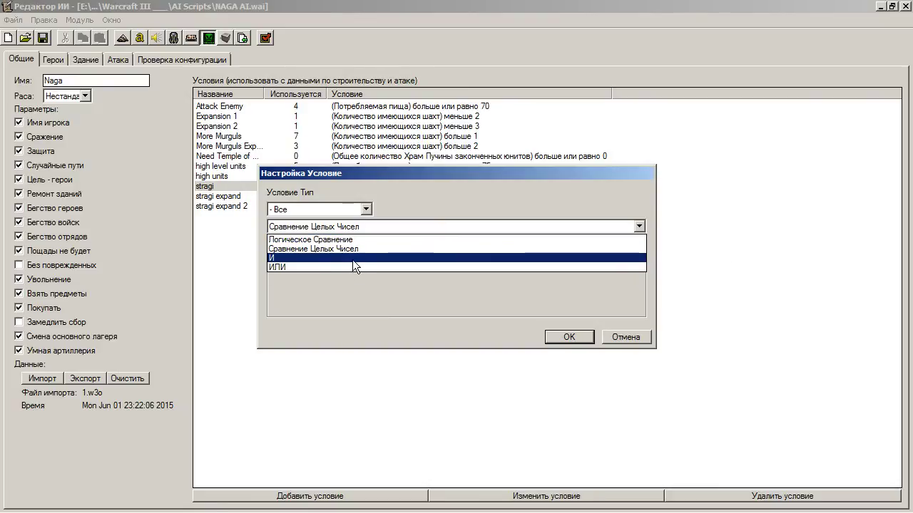
{"action": "left_click", "coordinate": [630, 340]}
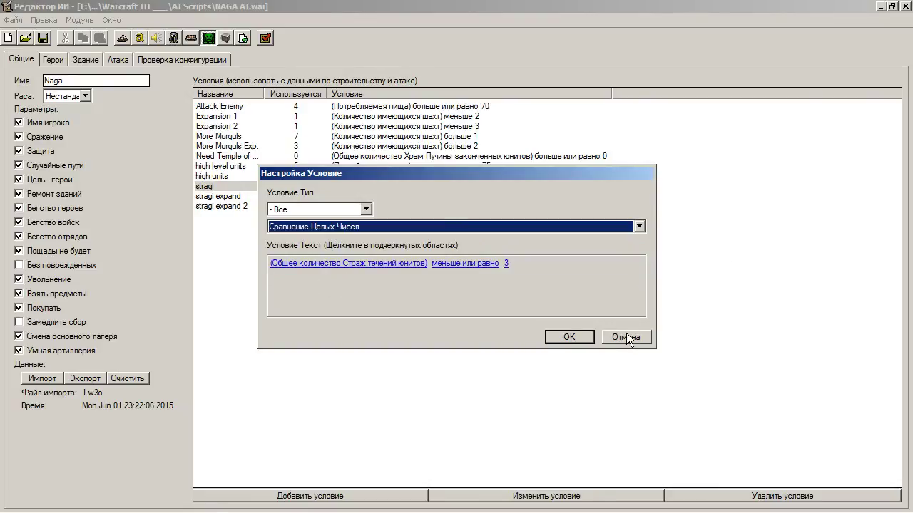
{"action": "left_click", "coordinate": [628, 337]}
{"action": "left_click", "coordinate": [537, 305]}
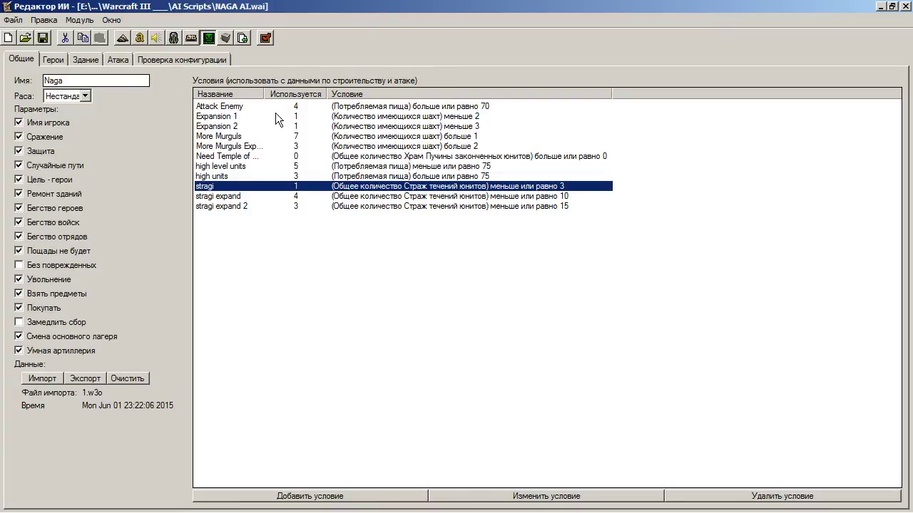
- Inspect the definitions of the stragi expand and stragi expand 2 conditions, discarding any change
{"action": "double_click", "coordinate": [262, 196]}
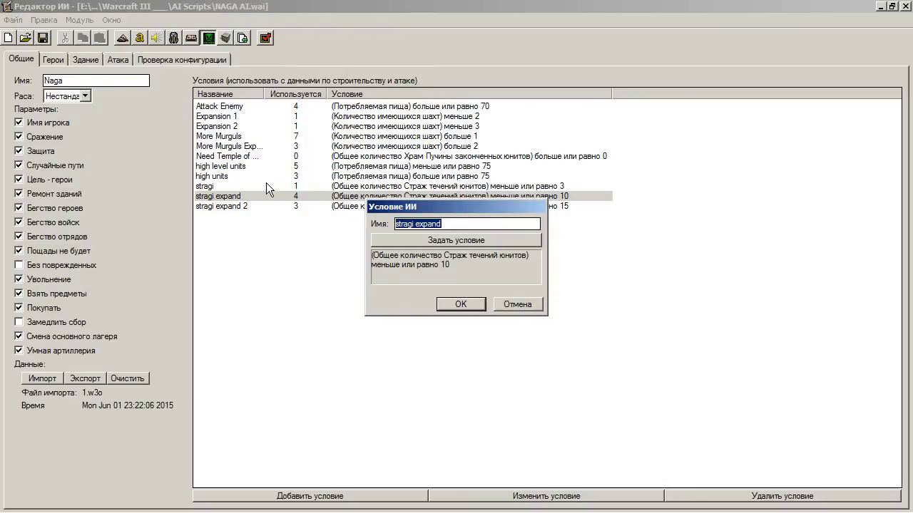
{"action": "left_click", "coordinate": [519, 304]}
{"action": "double_click", "coordinate": [450, 207]}
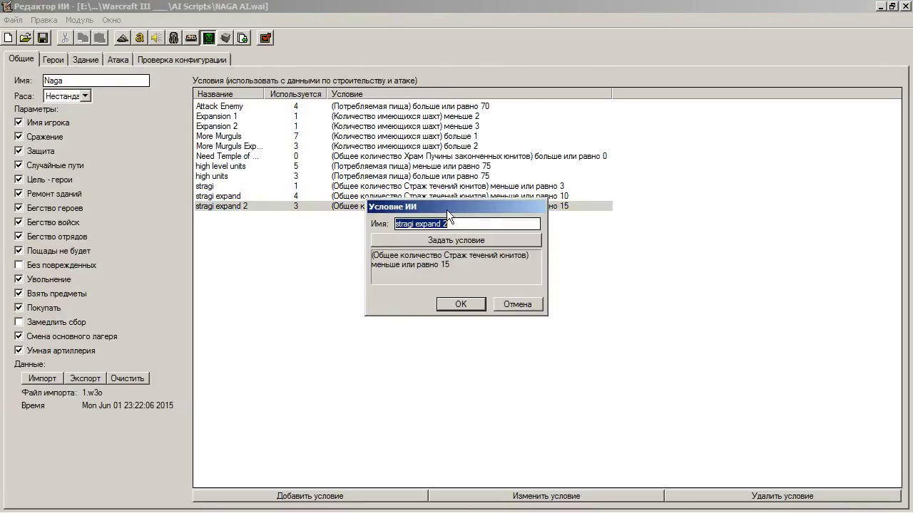
{"action": "left_click", "coordinate": [522, 308]}
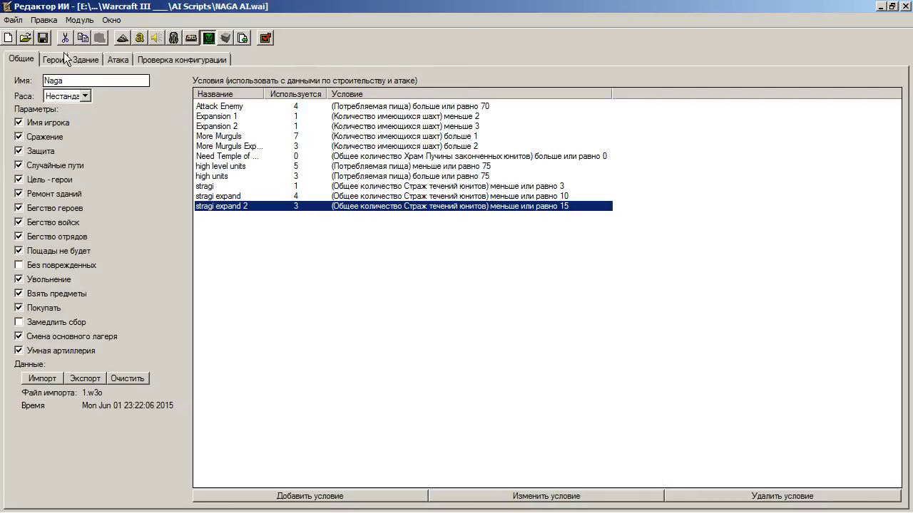
- Review the Страж течений construction priorities that use the stragi and stragi expand conditions
{"action": "left_click", "coordinate": [82, 60]}
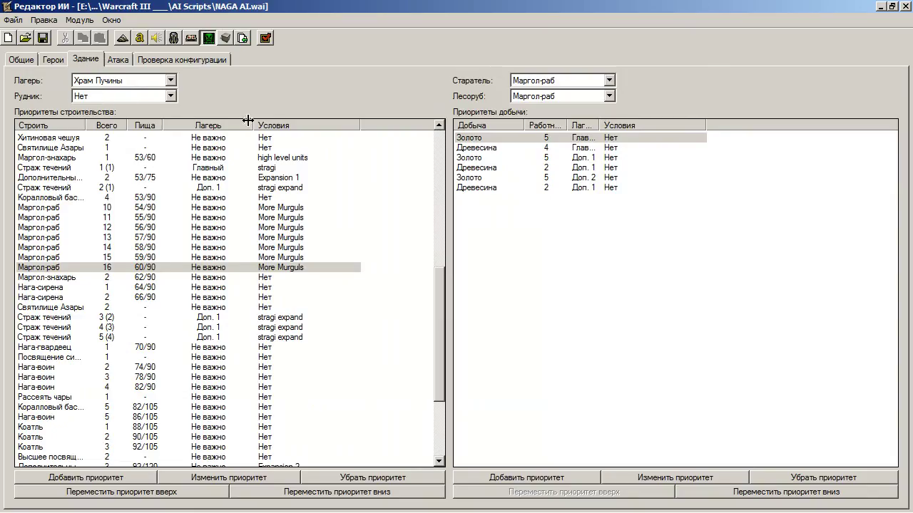
{"action": "scroll", "coordinate": [441, 330], "scroll_direction": "down", "scroll_amount": 1}
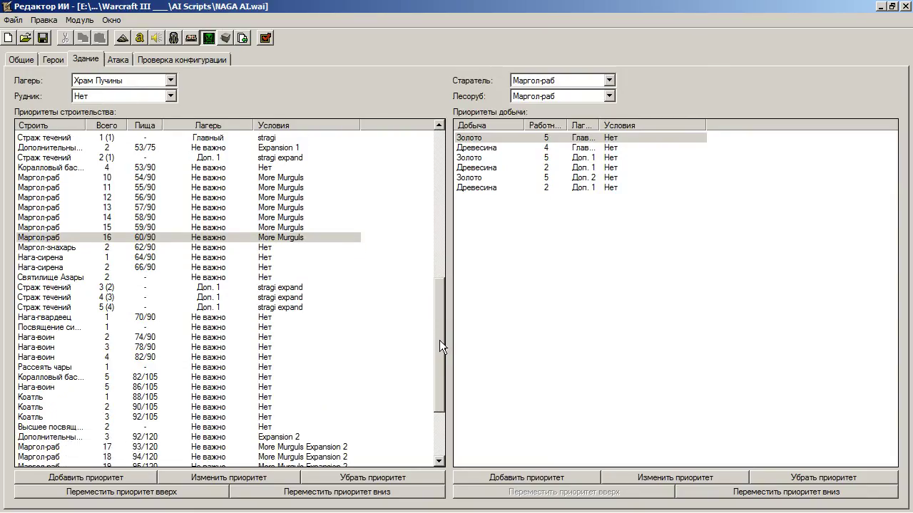
{"action": "left_click", "coordinate": [169, 289]}
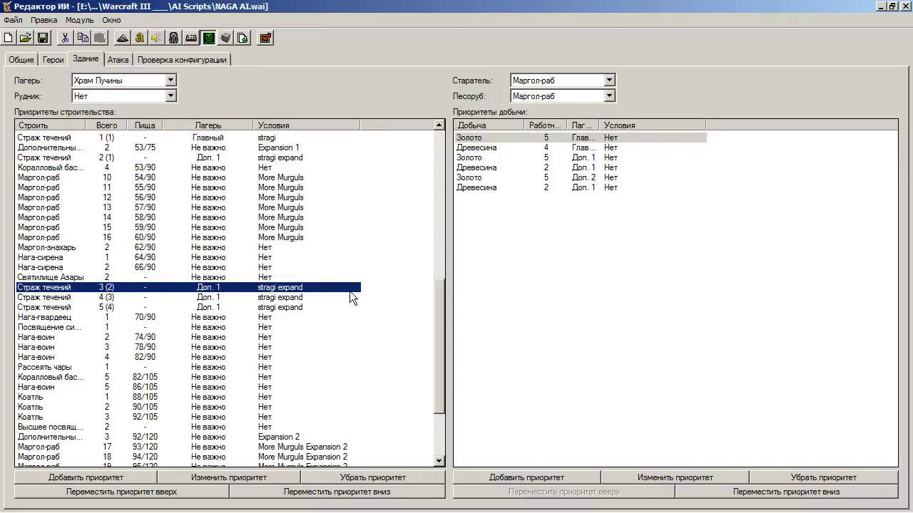
{"action": "left_click_drag", "start_coordinate": [436, 325], "coordinate": [482, 210]}
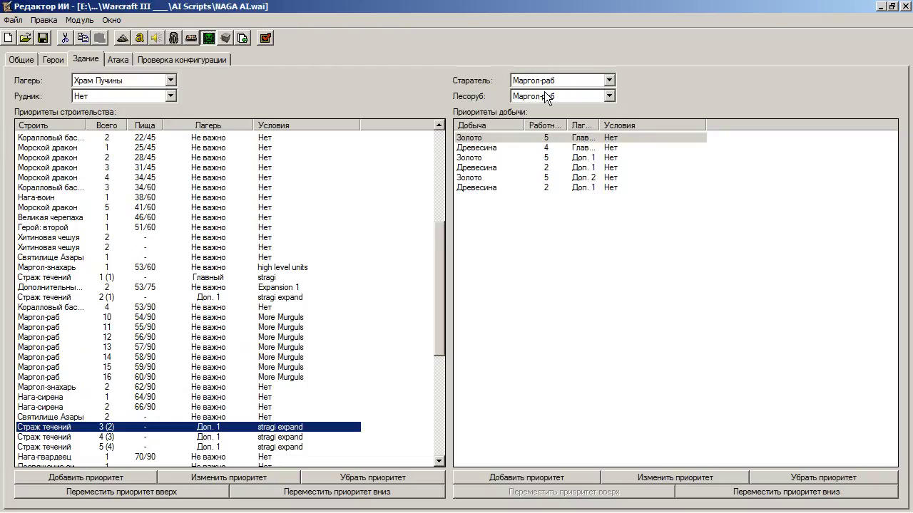
- Switch to the map in the Warcraft III editor, clearing the object editor and import manager away, and examine the gold mines near the Naga base
{"action": "left_click", "coordinate": [880, 6]}
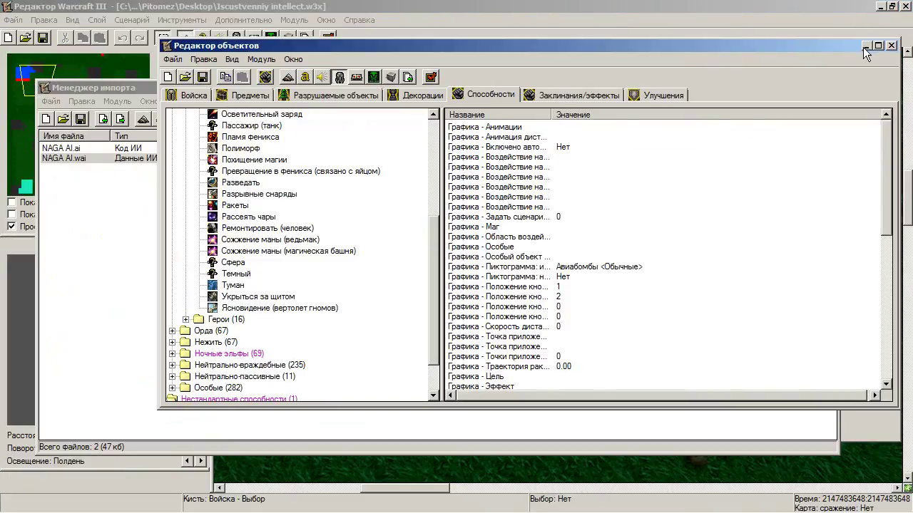
{"action": "left_click", "coordinate": [865, 45]}
{"action": "left_click", "coordinate": [820, 87]}
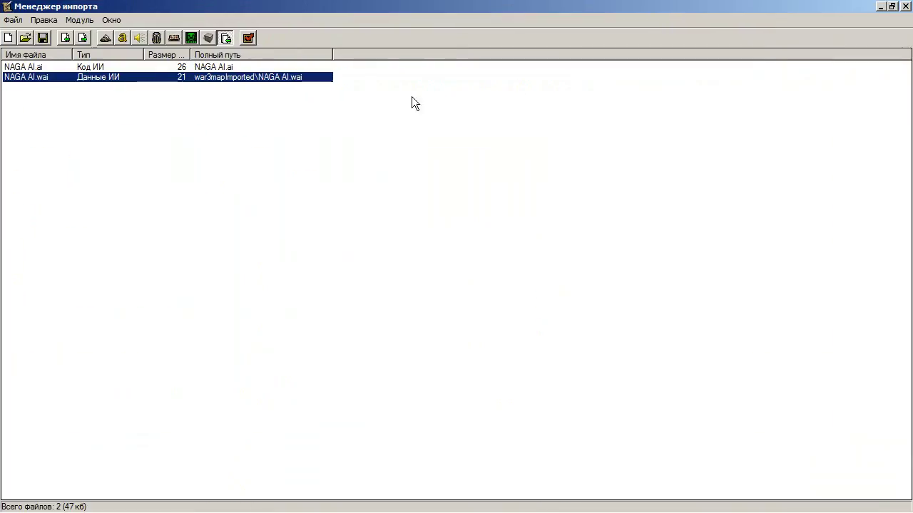
{"action": "left_click", "coordinate": [880, 5]}
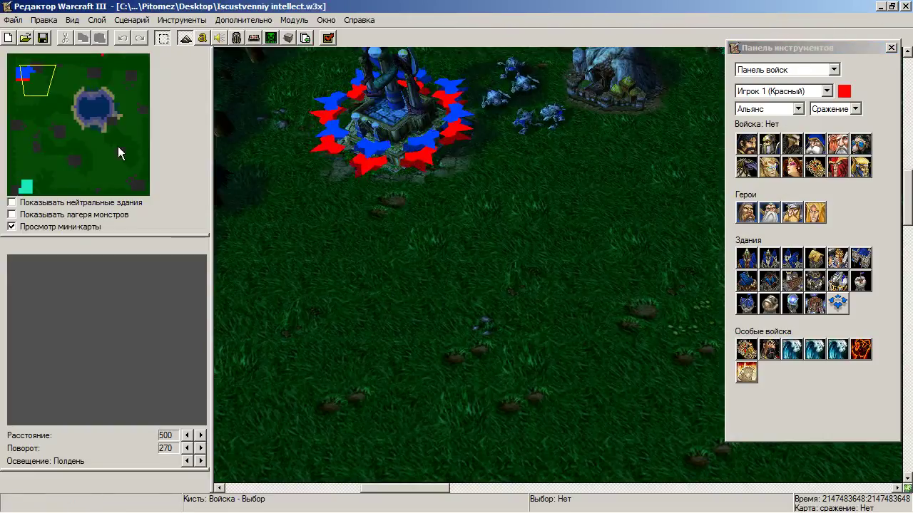
{"action": "left_click_drag", "start_coordinate": [66, 107], "coordinate": [111, 87]}
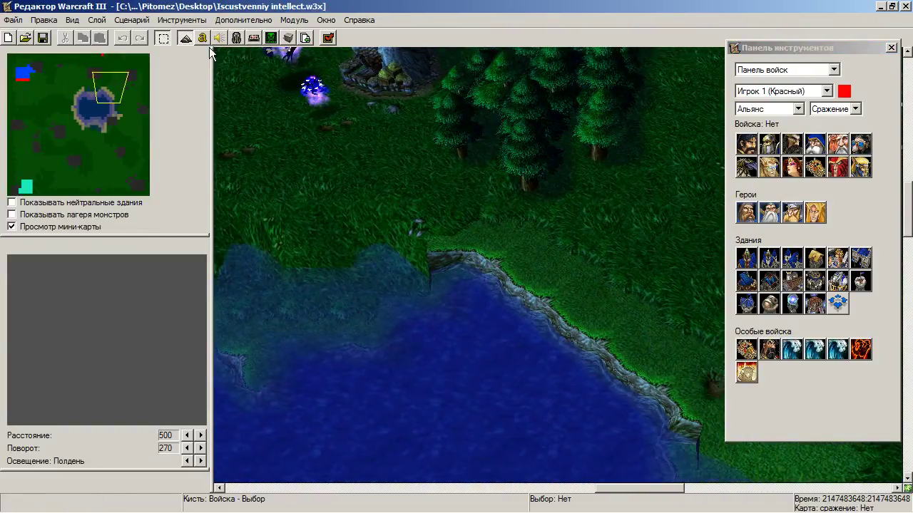
{"action": "left_click", "coordinate": [50, 78]}
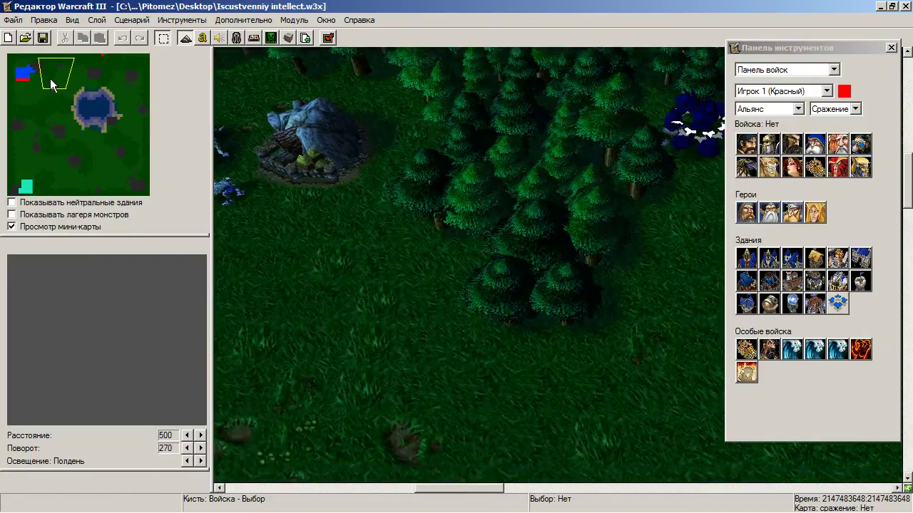
{"action": "left_click_drag", "start_coordinate": [50, 78], "coordinate": [69, 88]}
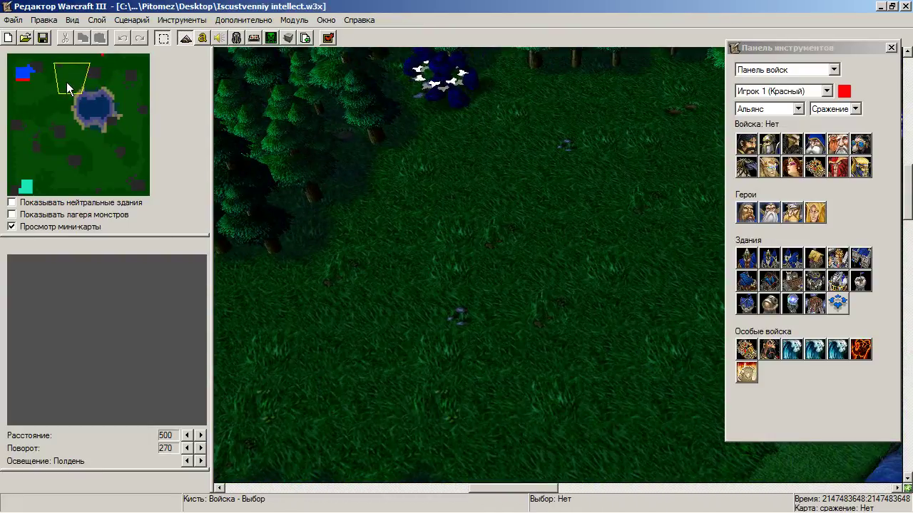
{"action": "left_click_drag", "start_coordinate": [69, 88], "coordinate": [99, 95]}
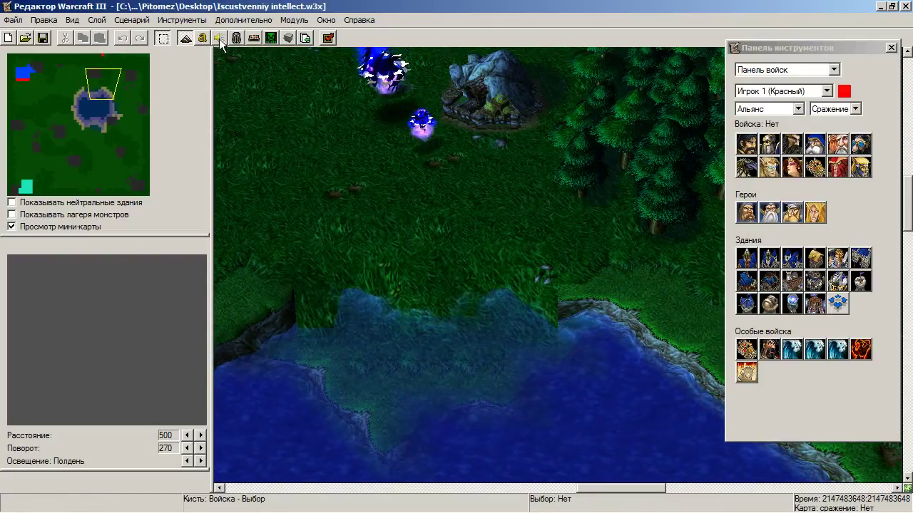
- Return to the AI editor and look through the construction priorities for the Страж течений entries using stragi expand and stragi expand 2
{"action": "left_click", "coordinate": [267, 41]}
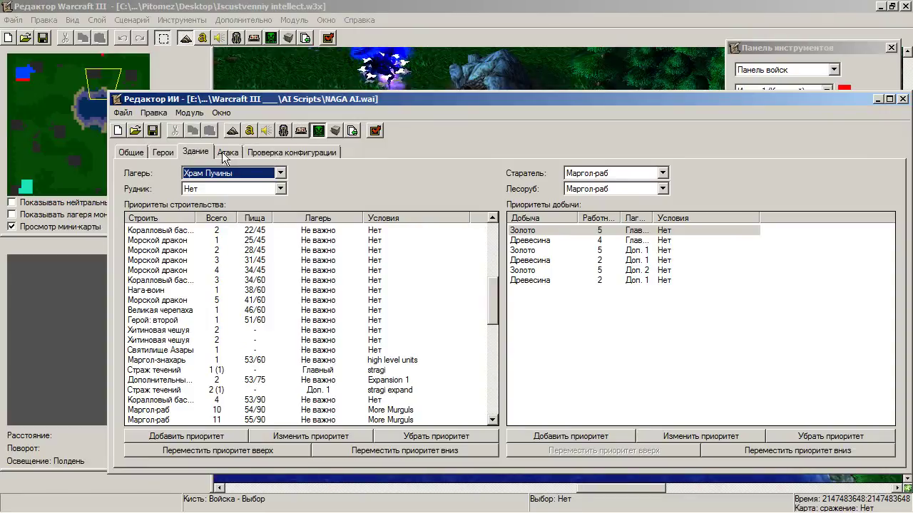
{"action": "left_click_drag", "start_coordinate": [486, 286], "coordinate": [485, 321]}
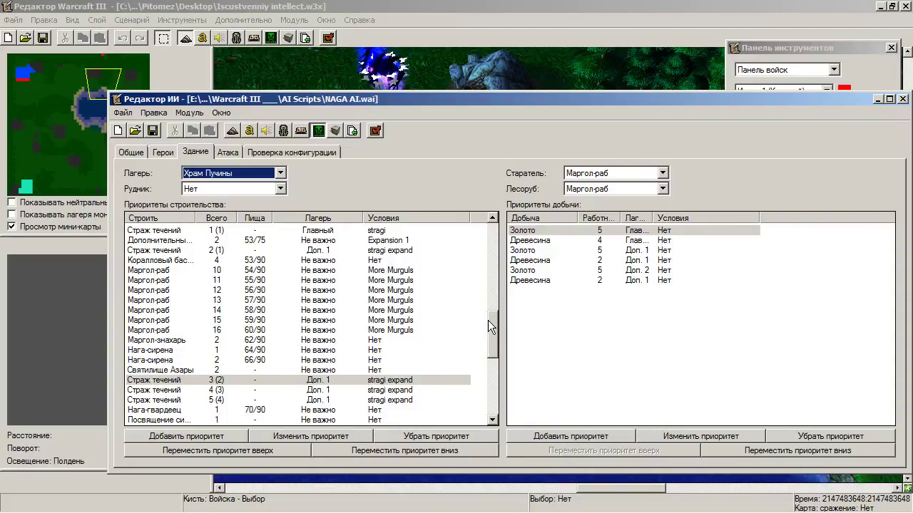
{"action": "left_click_drag", "start_coordinate": [487, 320], "coordinate": [491, 373]}
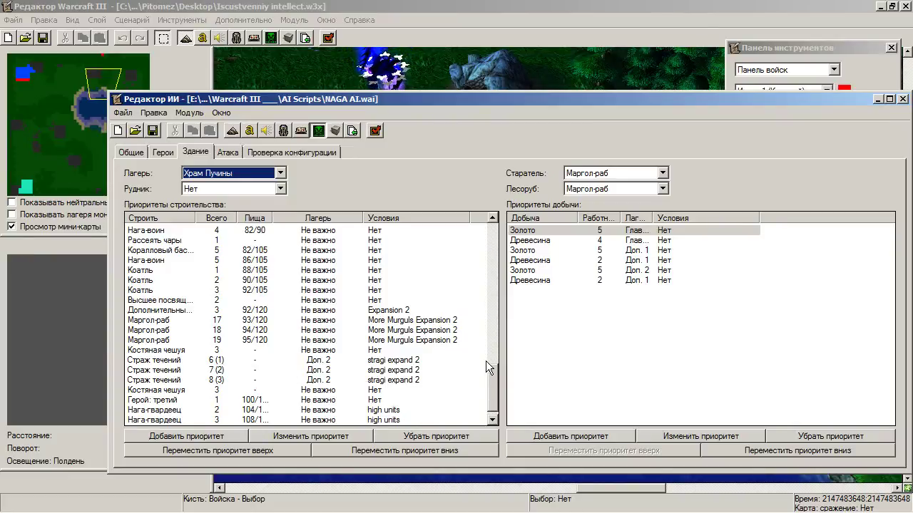
- Compare the high units and high level units conditions in the general list, inspecting the high level units definition without changing it
{"action": "left_click", "coordinate": [142, 152]}
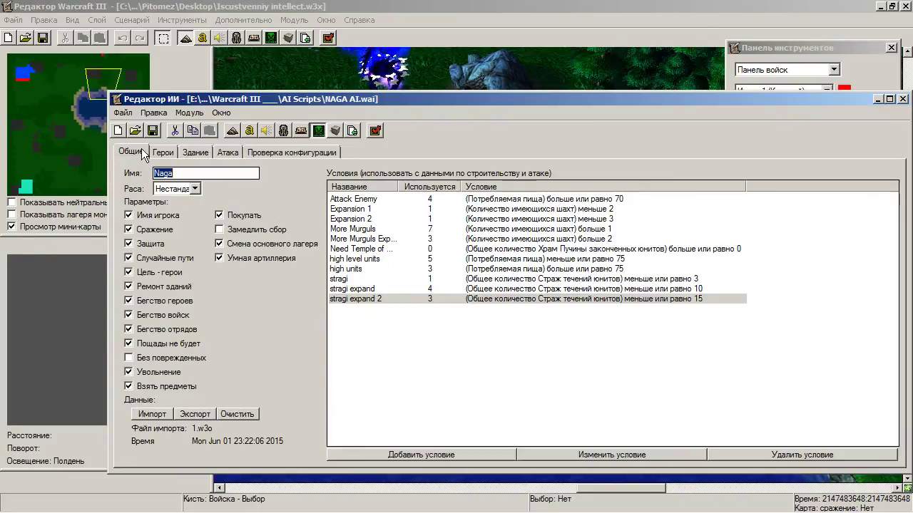
{"action": "left_click", "coordinate": [420, 270]}
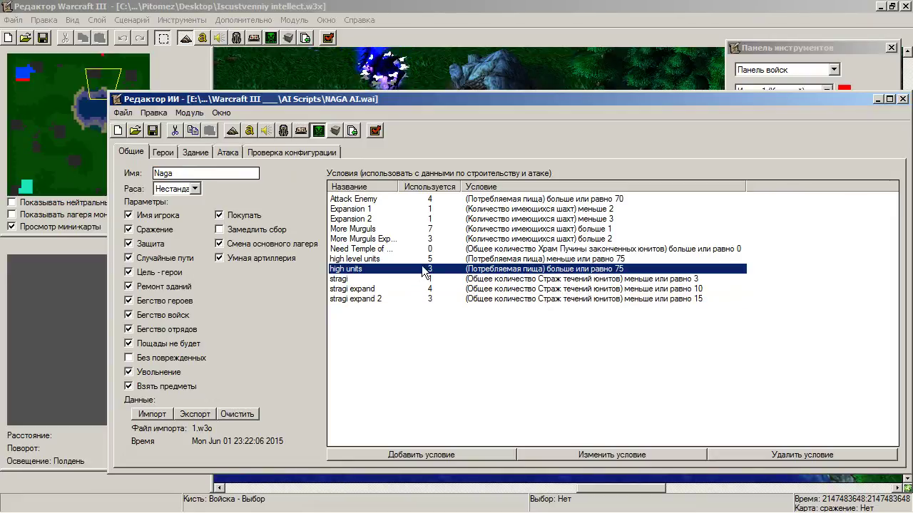
{"action": "left_click", "coordinate": [428, 259]}
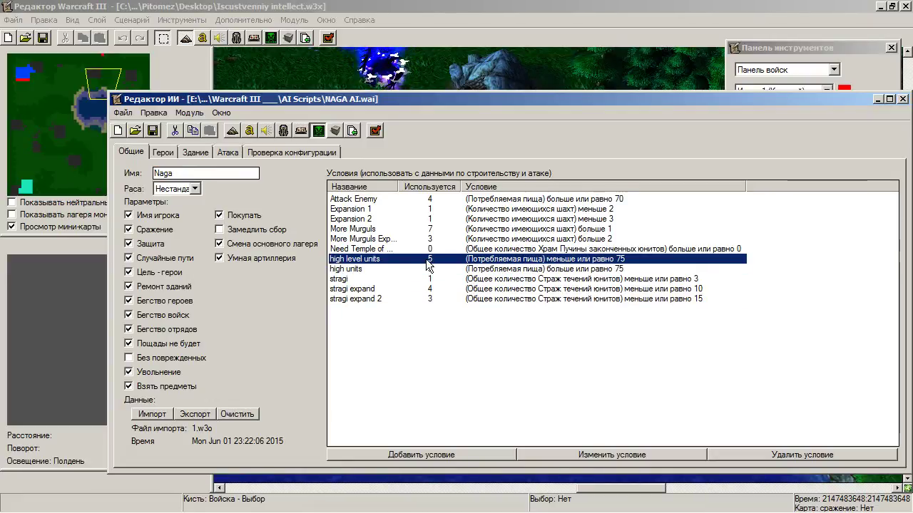
{"action": "double_click", "coordinate": [425, 260]}
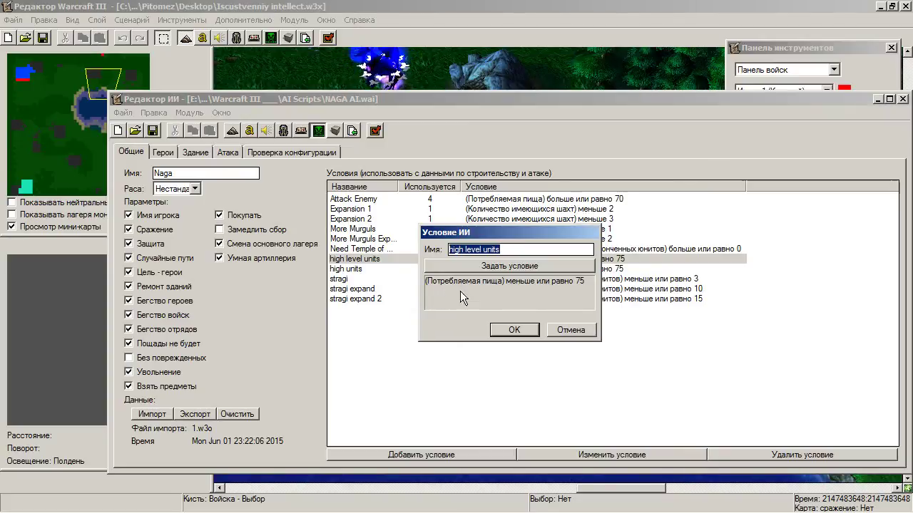
{"action": "left_click", "coordinate": [569, 330]}
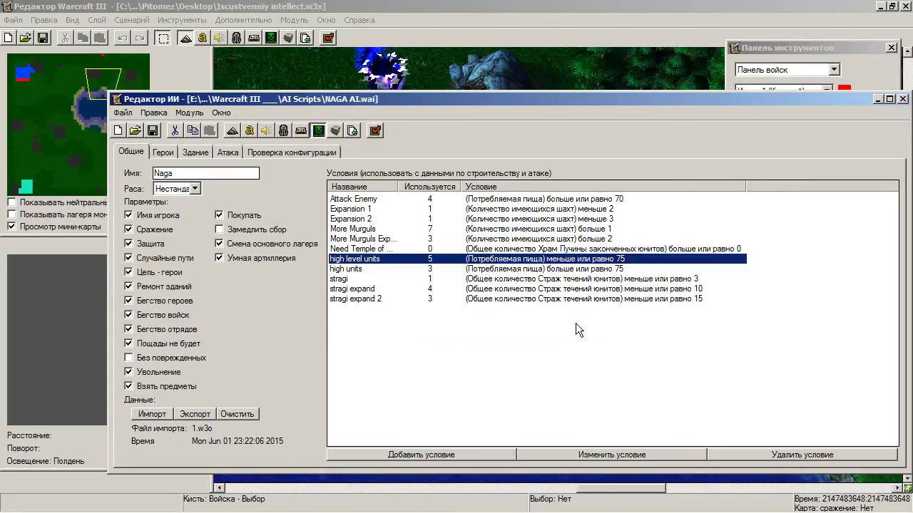
- Look through the construction list for Маргол-знахарь and Вождь марголов priorities using high level units, inspecting the Маргол-знахарь build type without changing it
{"action": "left_click", "coordinate": [199, 152]}
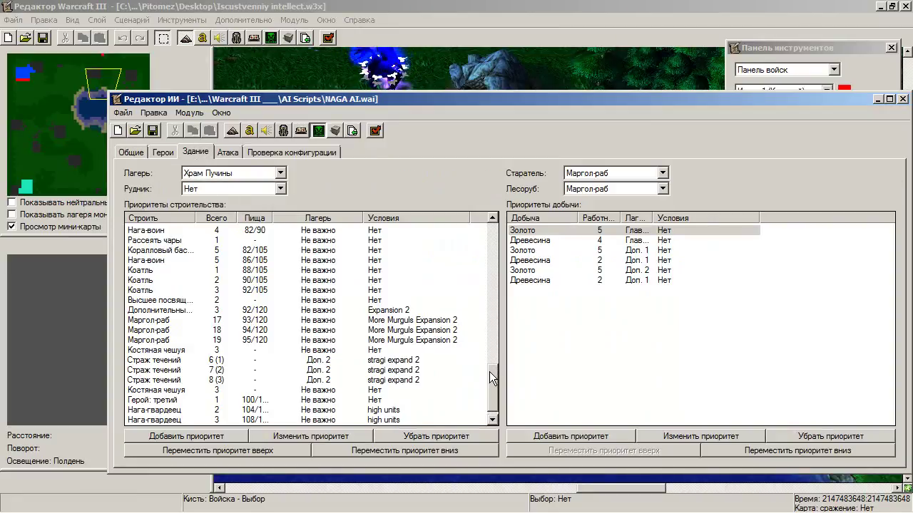
{"action": "left_click_drag", "start_coordinate": [489, 371], "coordinate": [496, 331]}
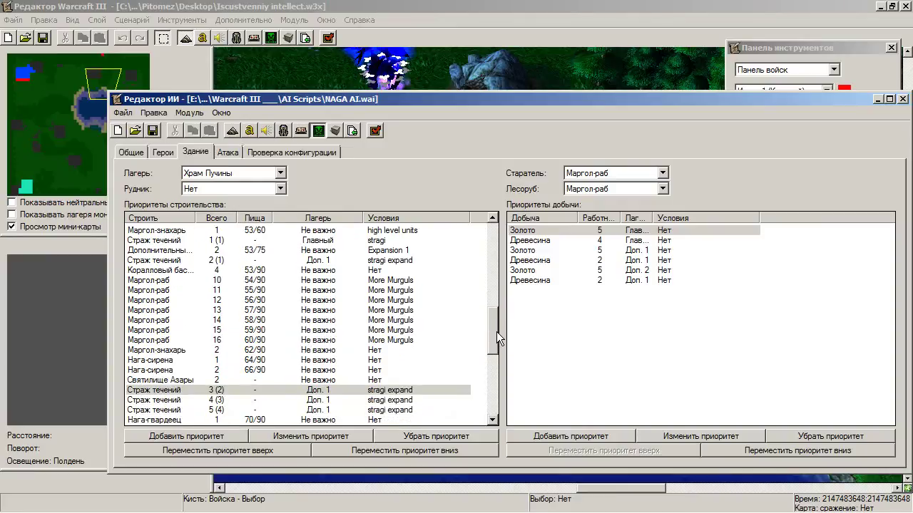
{"action": "left_click", "coordinate": [421, 311]}
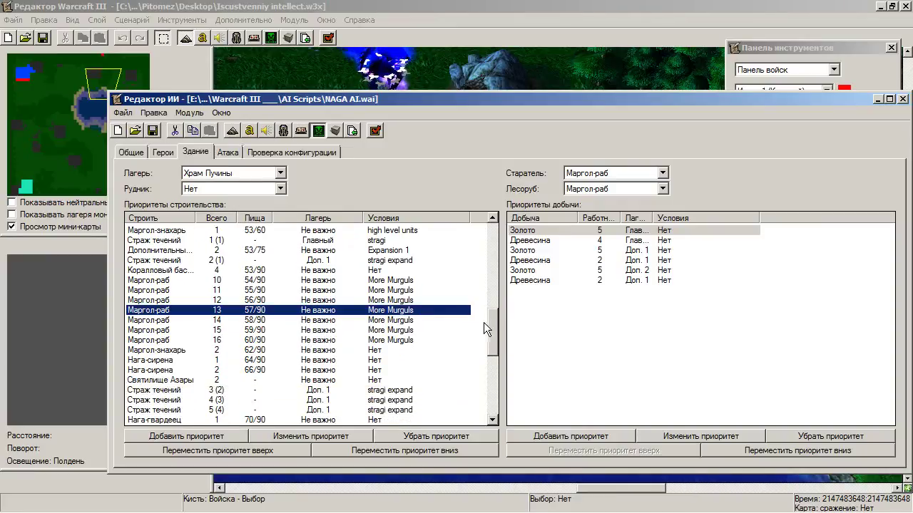
{"action": "left_click_drag", "start_coordinate": [493, 333], "coordinate": [494, 324]}
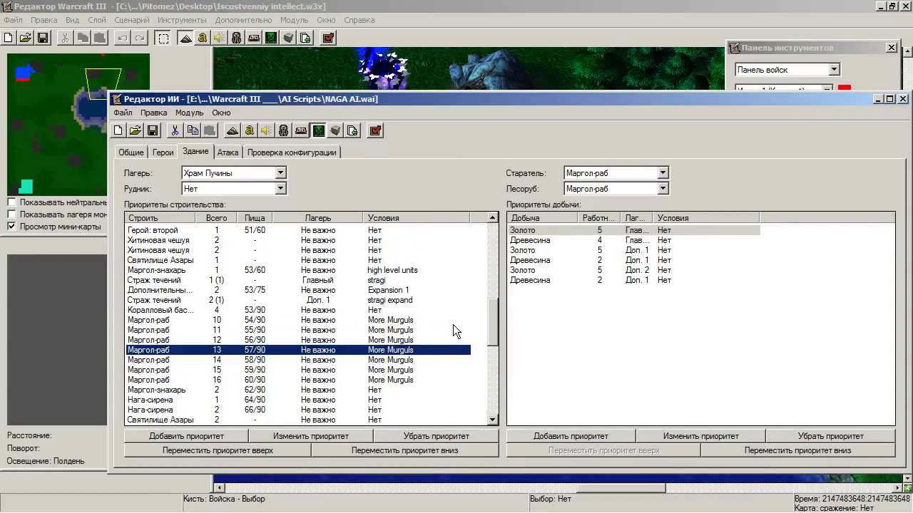
{"action": "left_click", "coordinate": [485, 308]}
{"action": "scroll", "coordinate": [488, 311], "scroll_direction": "up", "scroll_amount": 2}
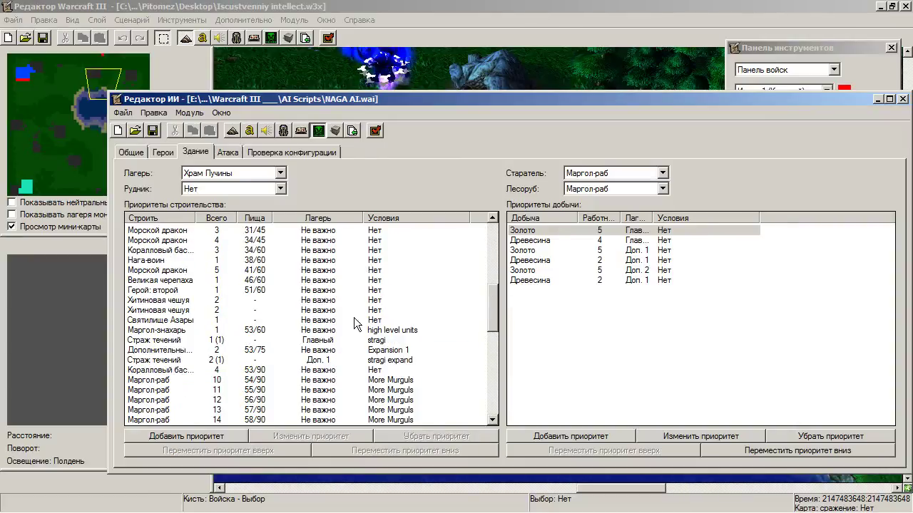
{"action": "double_click", "coordinate": [285, 329]}
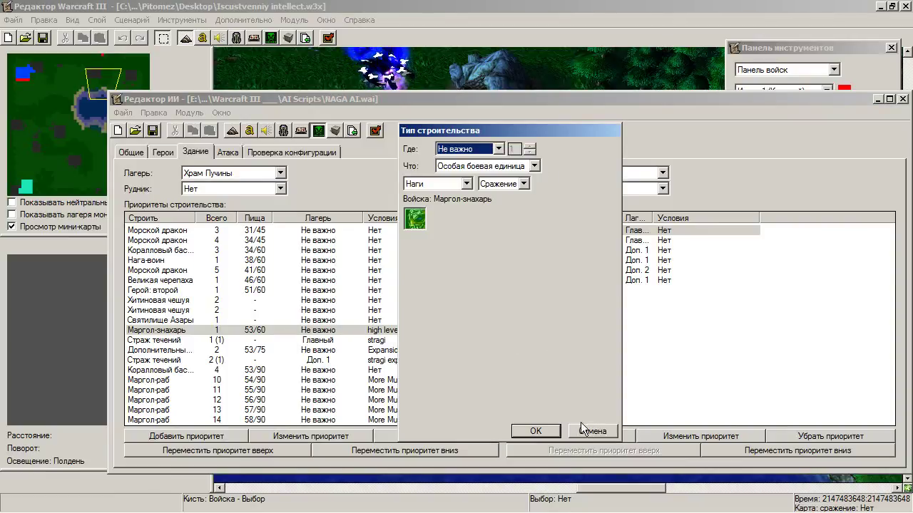
{"action": "left_click", "coordinate": [587, 421]}
{"action": "scroll", "coordinate": [340, 334], "scroll_direction": "up", "scroll_amount": 6}
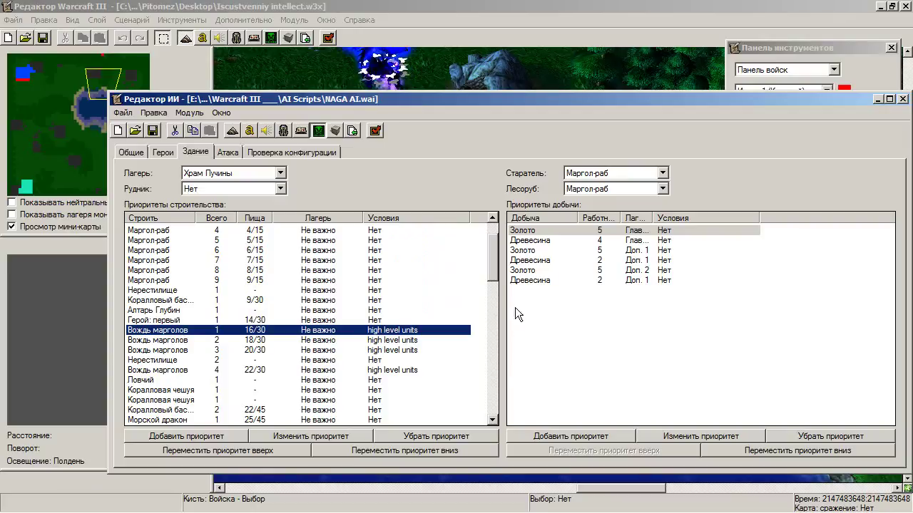
{"action": "left_click_drag", "start_coordinate": [494, 274], "coordinate": [477, 354]}
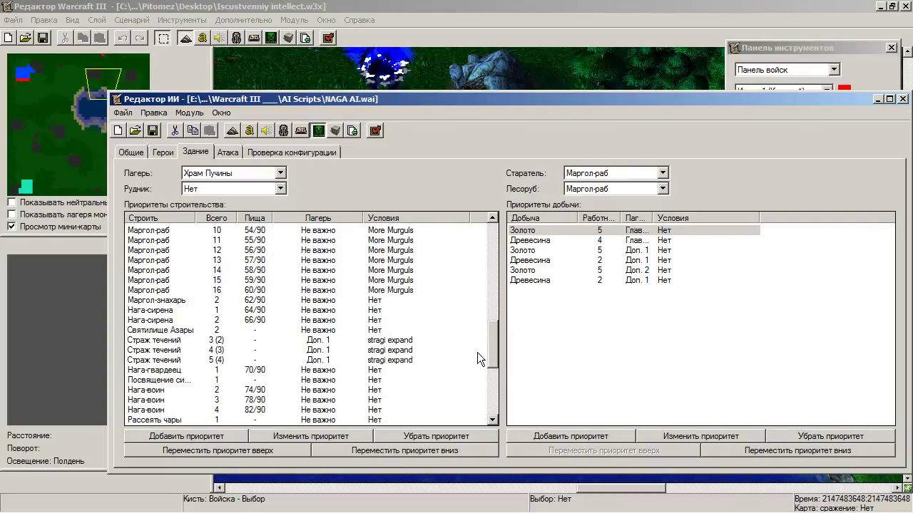
- Inspect the definition of the high units condition, discarding any change
{"action": "left_click", "coordinate": [127, 152]}
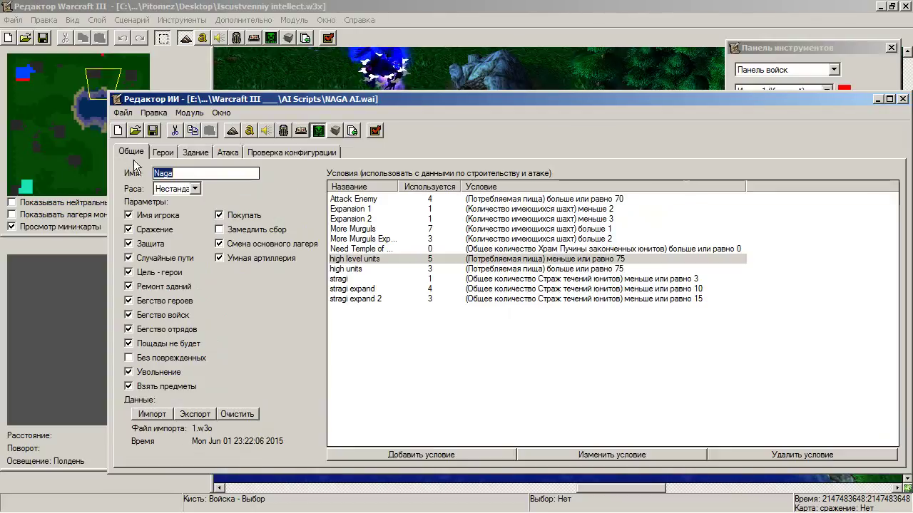
{"action": "double_click", "coordinate": [512, 269]}
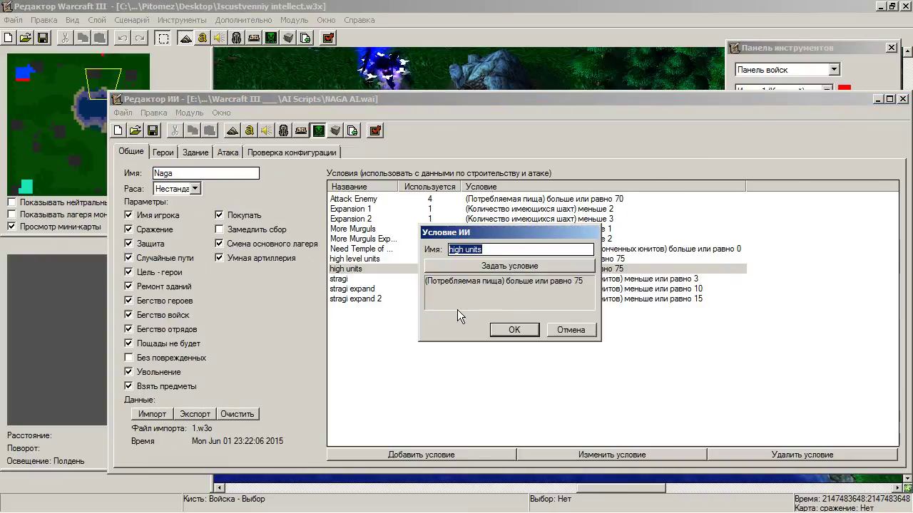
{"action": "left_click", "coordinate": [567, 330]}
- Review the Нага-гвардеец and Коатль priorities at the end of the construction list that use high units
{"action": "left_click", "coordinate": [164, 153]}
{"action": "left_click", "coordinate": [196, 153]}
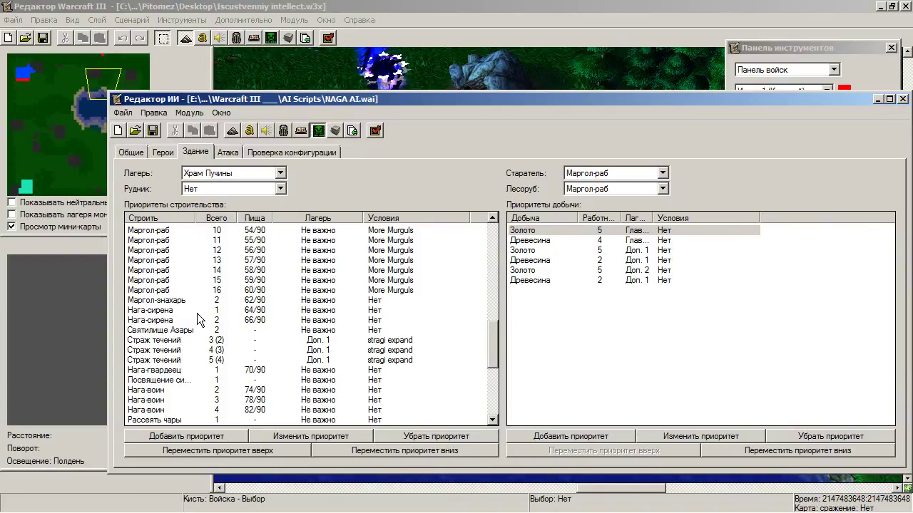
{"action": "left_click_drag", "start_coordinate": [487, 341], "coordinate": [485, 390]}
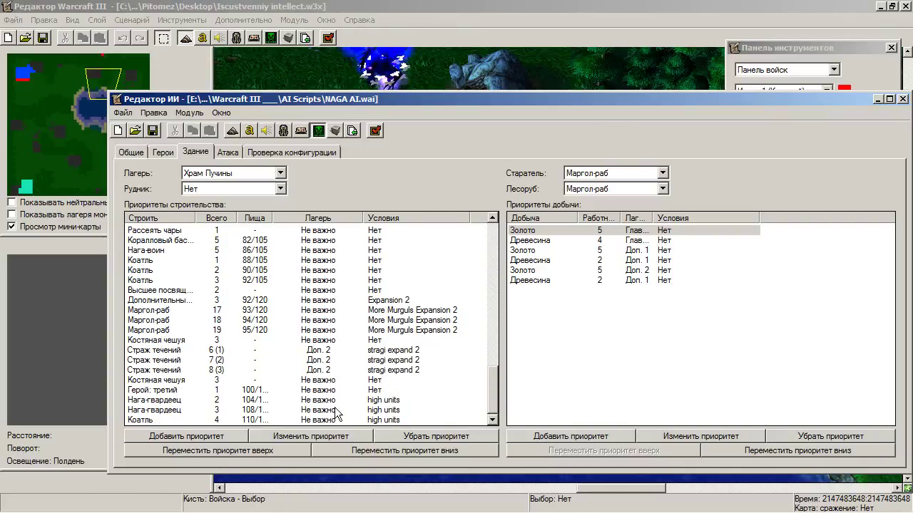
{"action": "left_click", "coordinate": [169, 411]}
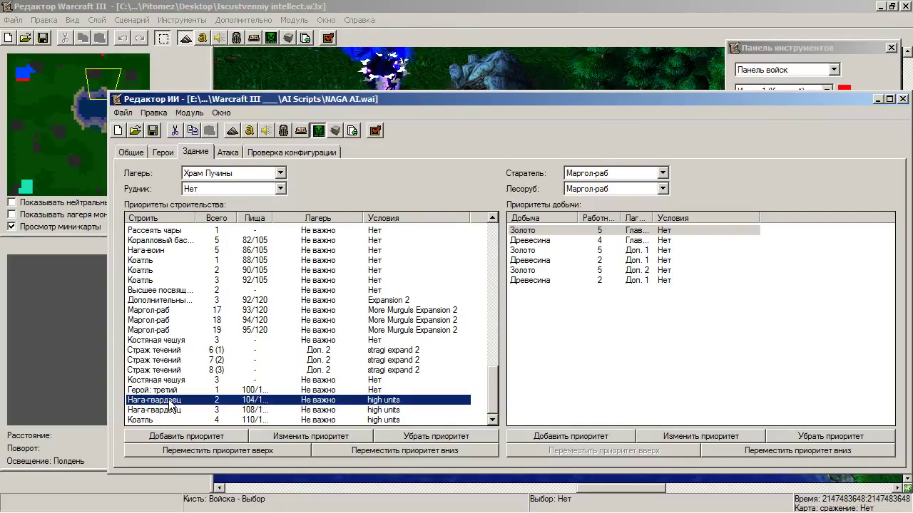
- Compare the high units priorities ending the construction list with the first hero and Вождь марголов priorities at its start
{"action": "left_click", "coordinate": [157, 420]}
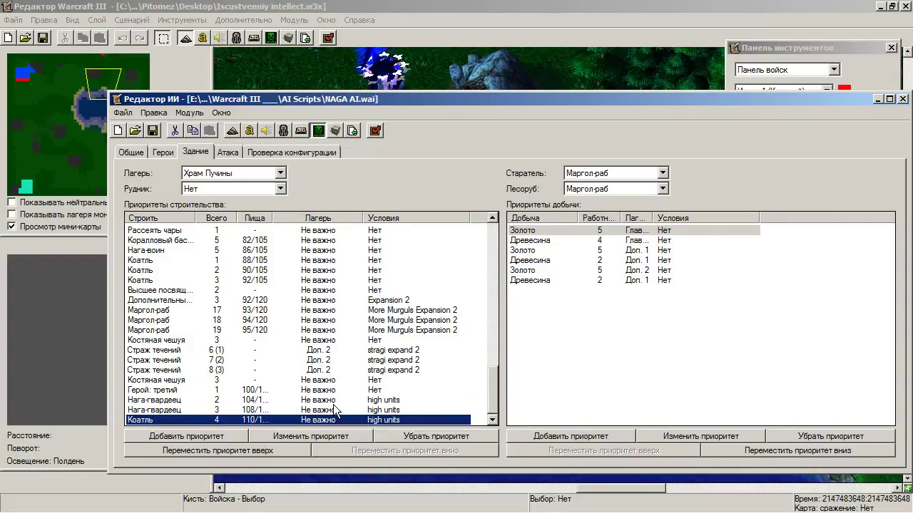
{"action": "left_click_drag", "start_coordinate": [493, 388], "coordinate": [497, 228]}
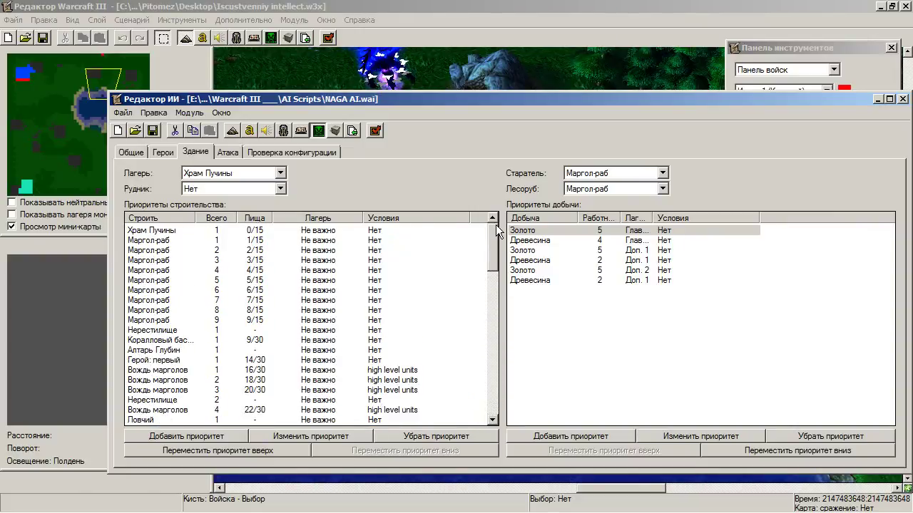
{"action": "left_click", "coordinate": [301, 361]}
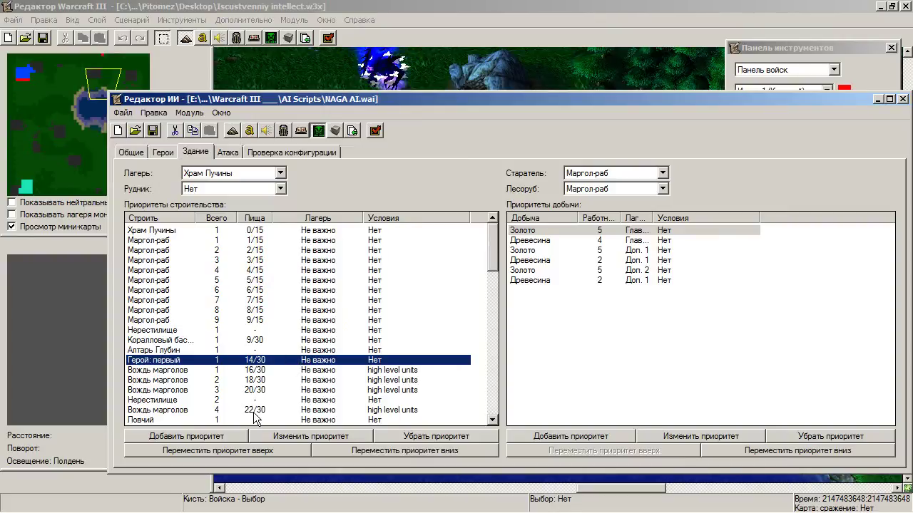
{"action": "left_click_drag", "start_coordinate": [494, 248], "coordinate": [492, 391]}
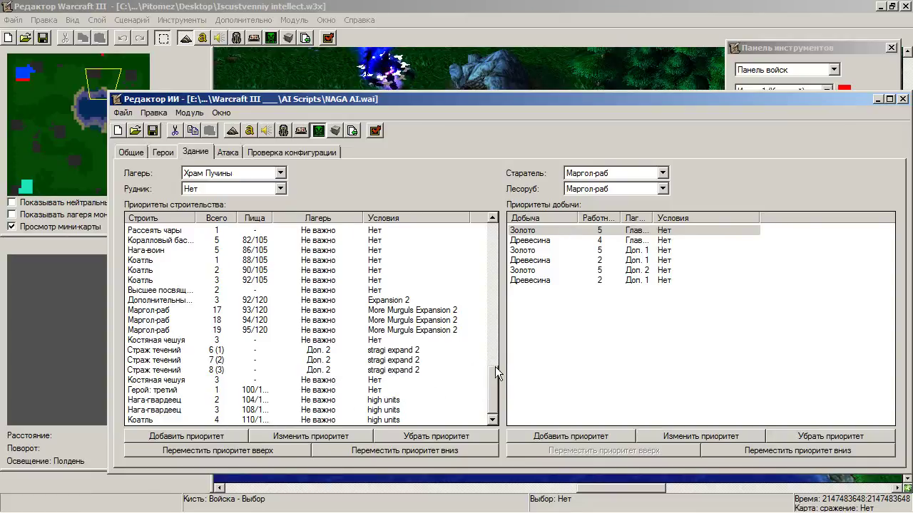
- Review the Страж течений priorities using stragi expand 2 and the third hero priority near the end of the construction list
{"action": "left_click", "coordinate": [421, 350]}
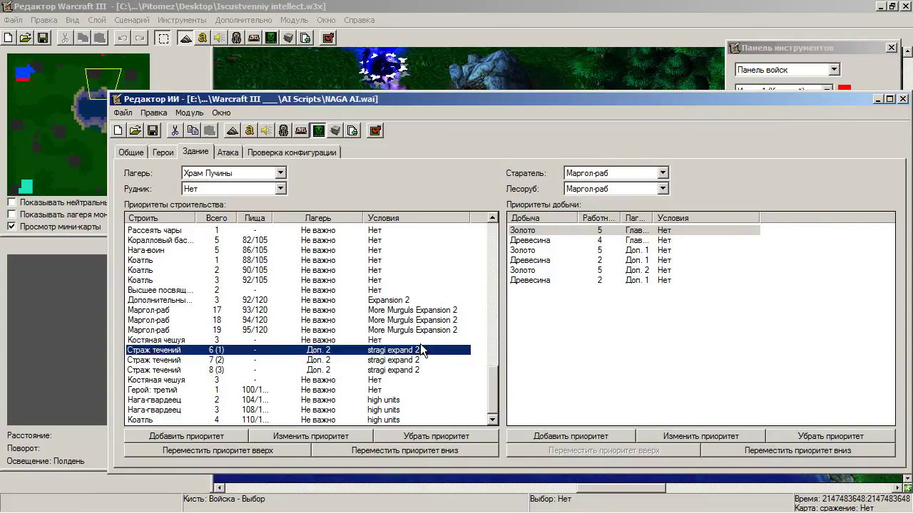
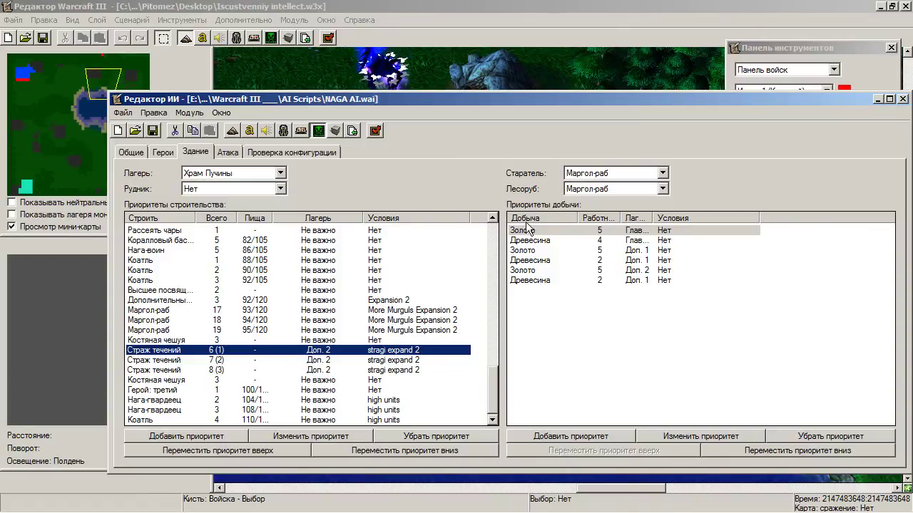
{"action": "left_click_drag", "start_coordinate": [492, 380], "coordinate": [482, 397]}
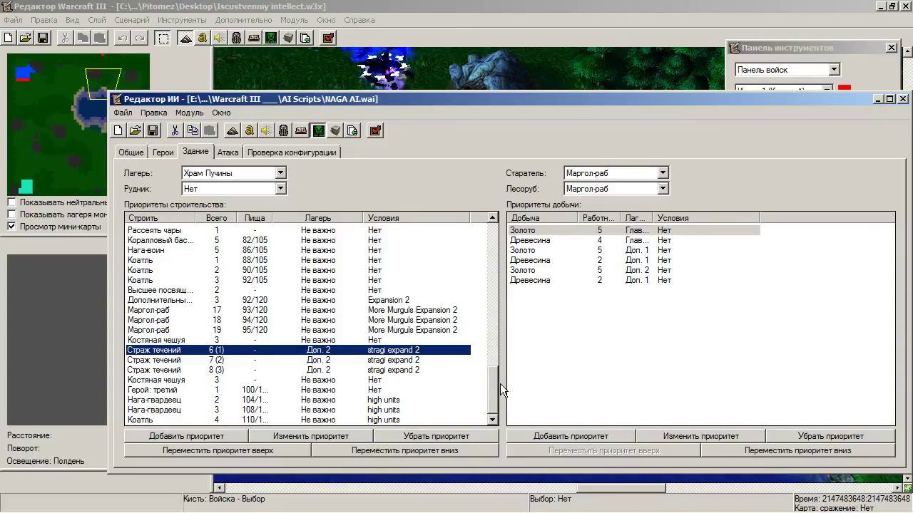
{"action": "left_click", "coordinate": [371, 390]}
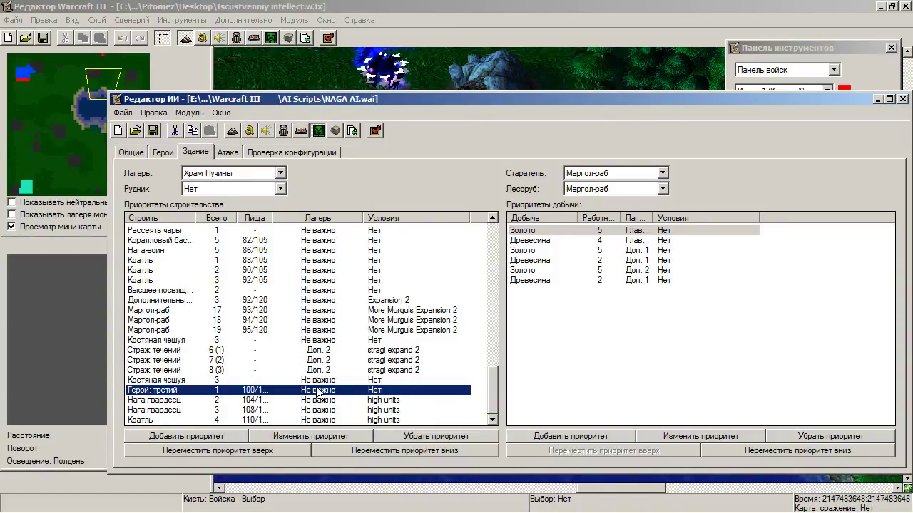
{"action": "left_click", "coordinate": [331, 372]}
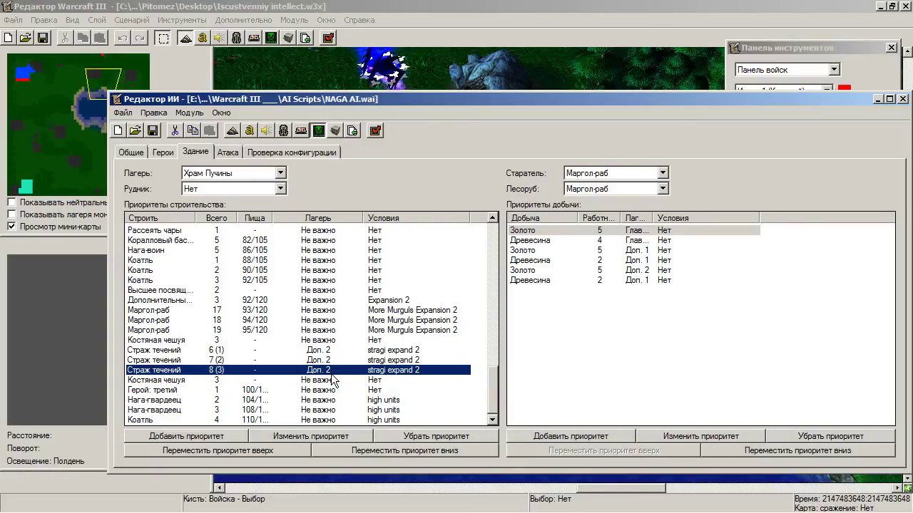
{"action": "scroll", "coordinate": [332, 379], "scroll_direction": "up", "scroll_amount": 3}
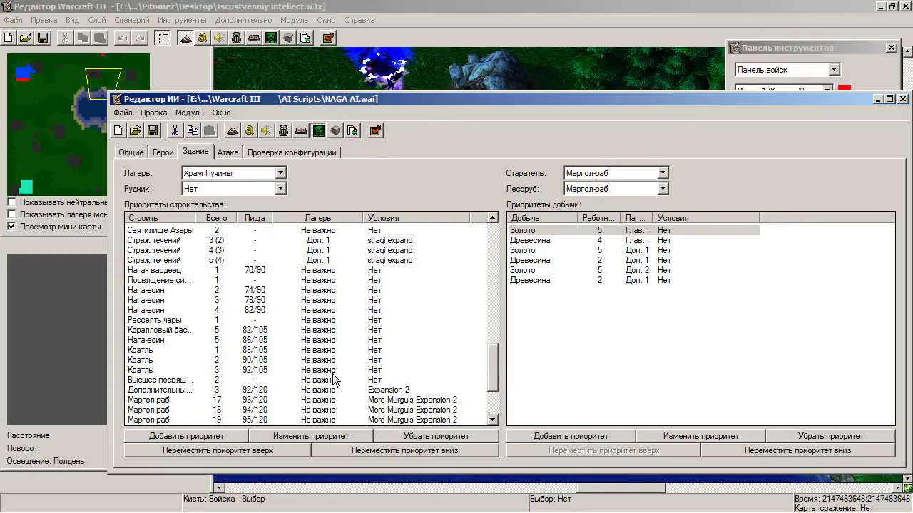
{"action": "scroll", "coordinate": [333, 380], "scroll_direction": "down", "scroll_amount": 3}
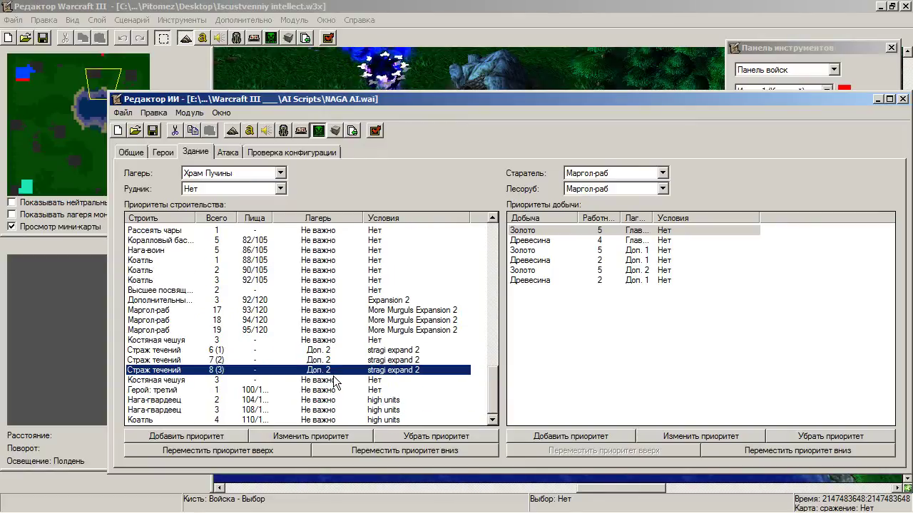
- Check the high level units condition in the general conditions list, and return to the construction priorities
{"action": "left_click", "coordinate": [122, 150]}
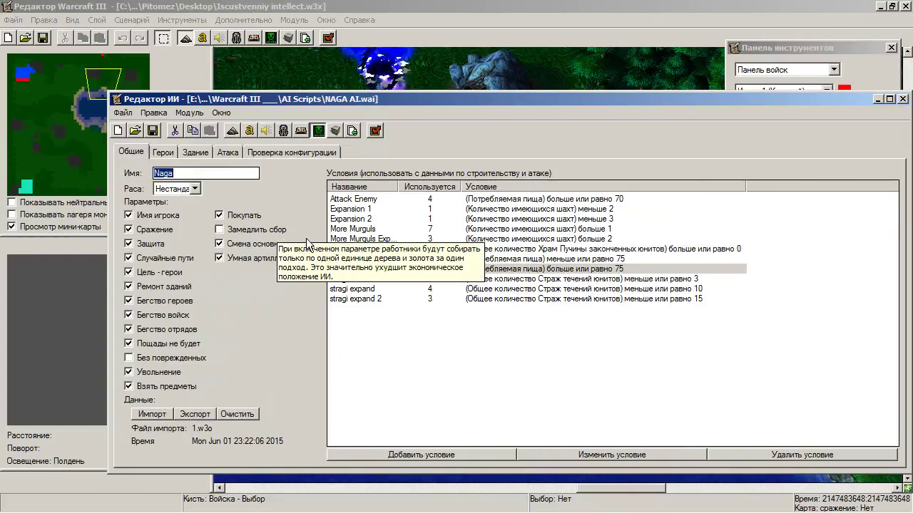
{"action": "left_click", "coordinate": [372, 259]}
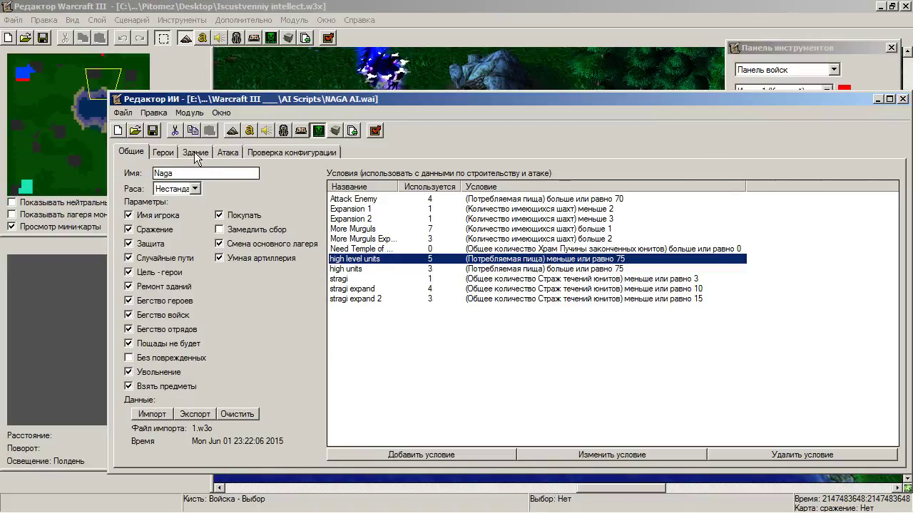
{"action": "left_click", "coordinate": [165, 153]}
{"action": "left_click", "coordinate": [195, 157]}
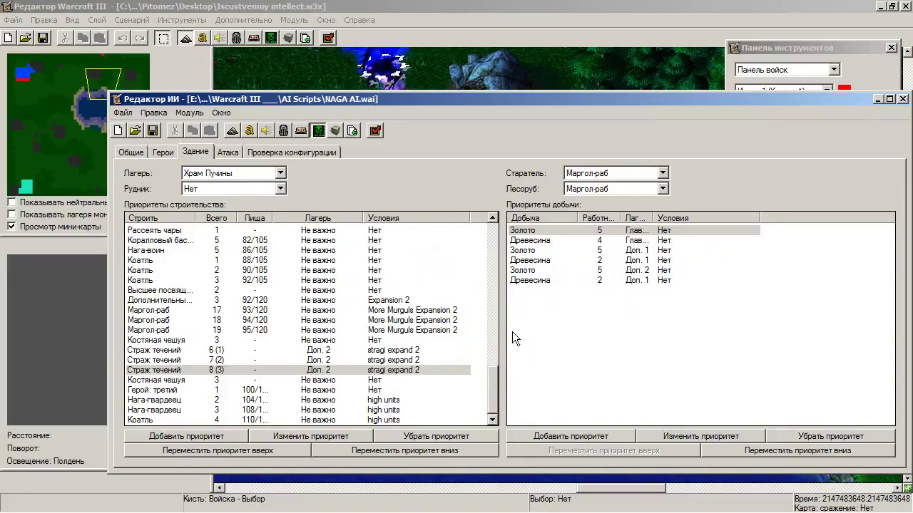
- Compare the first Маргол-знахарь priority using high level units with the second one without a condition, and view the Маргол-раб priorities between them
{"action": "left_click", "coordinate": [359, 342]}
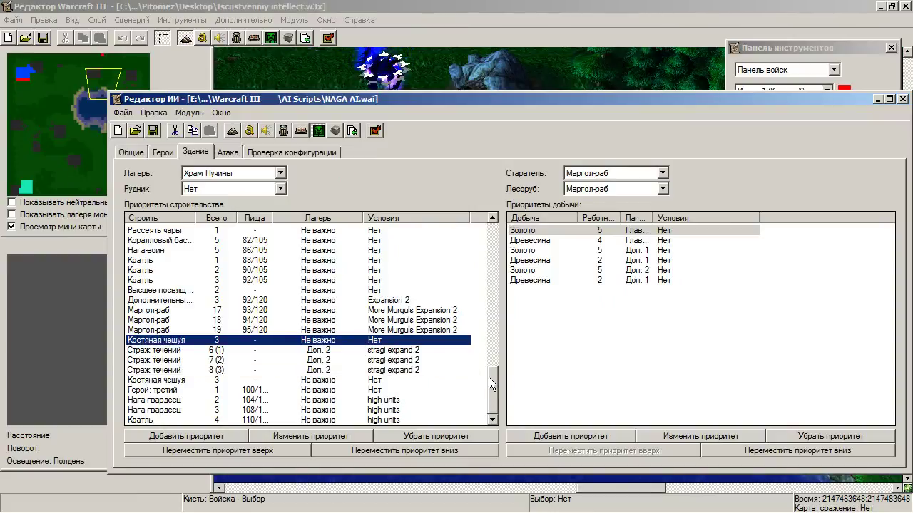
{"action": "left_click_drag", "start_coordinate": [489, 378], "coordinate": [494, 349]}
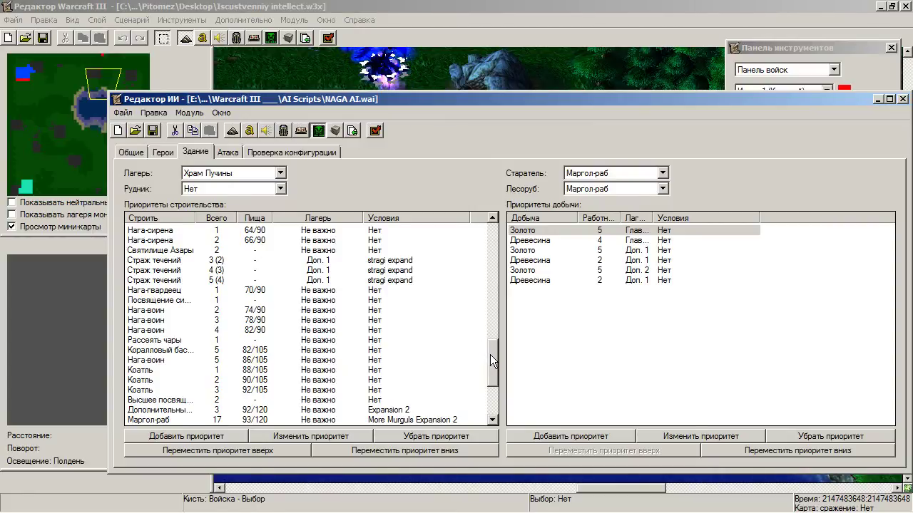
{"action": "left_click_drag", "start_coordinate": [490, 354], "coordinate": [493, 316]}
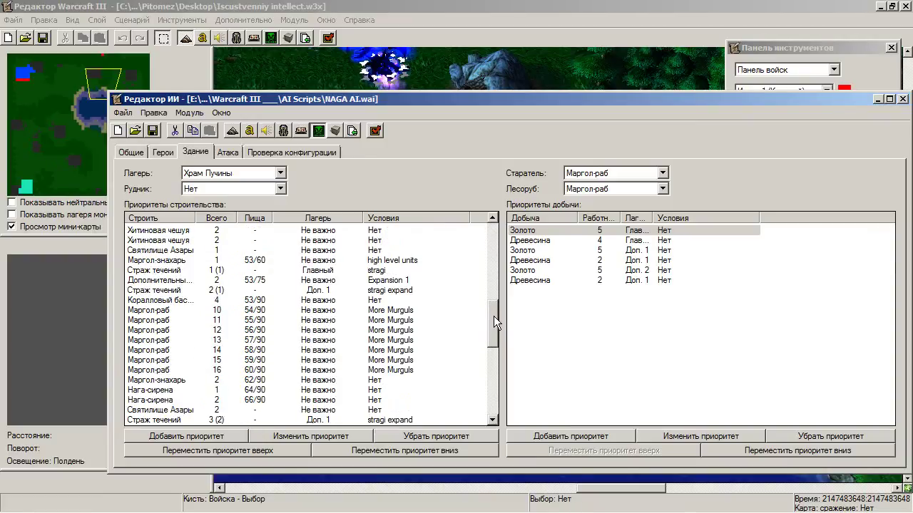
{"action": "left_click", "coordinate": [368, 261]}
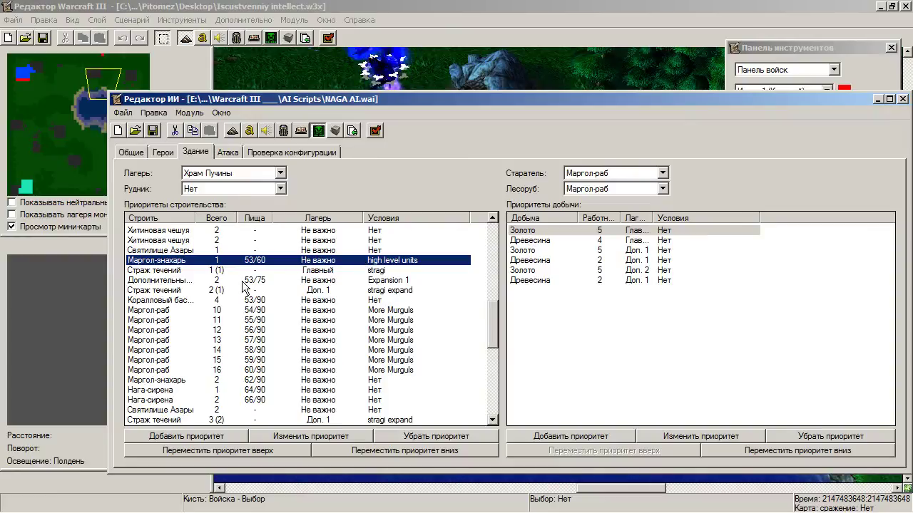
{"action": "left_click", "coordinate": [173, 382]}
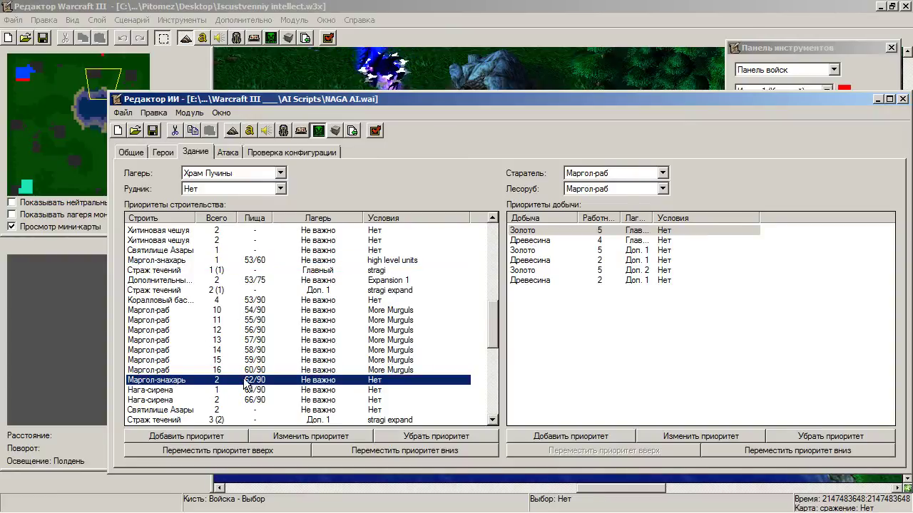
{"action": "left_click", "coordinate": [156, 271]}
{"action": "left_click", "coordinate": [170, 261]}
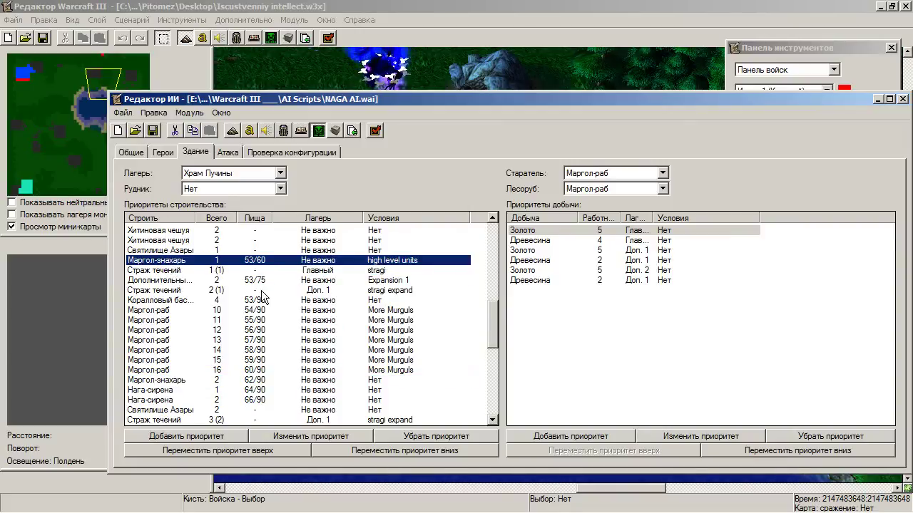
{"action": "left_click", "coordinate": [170, 380]}
{"action": "left_click", "coordinate": [380, 331]}
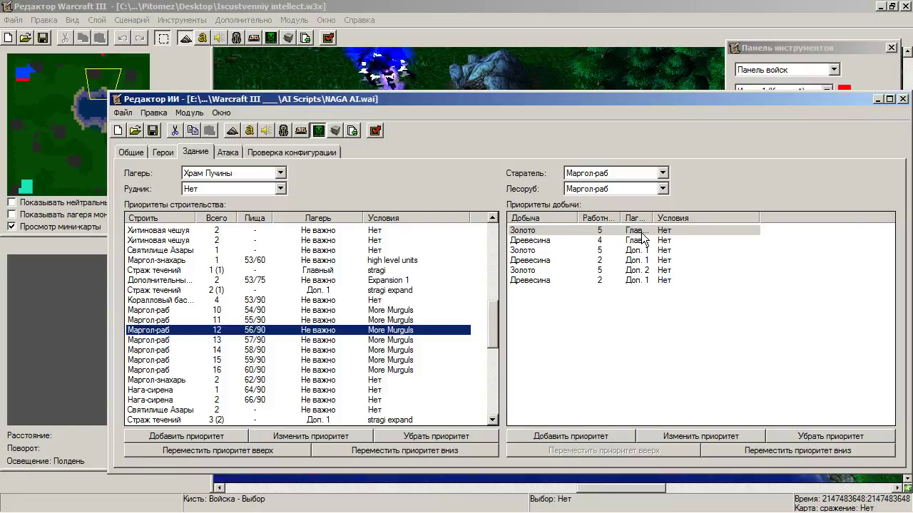
- Look over the general conditions list once more, and return to the Нага-воин and Коатль part of the construction list
{"action": "left_click_drag", "start_coordinate": [491, 333], "coordinate": [487, 371]}
{"action": "left_click", "coordinate": [131, 152]}
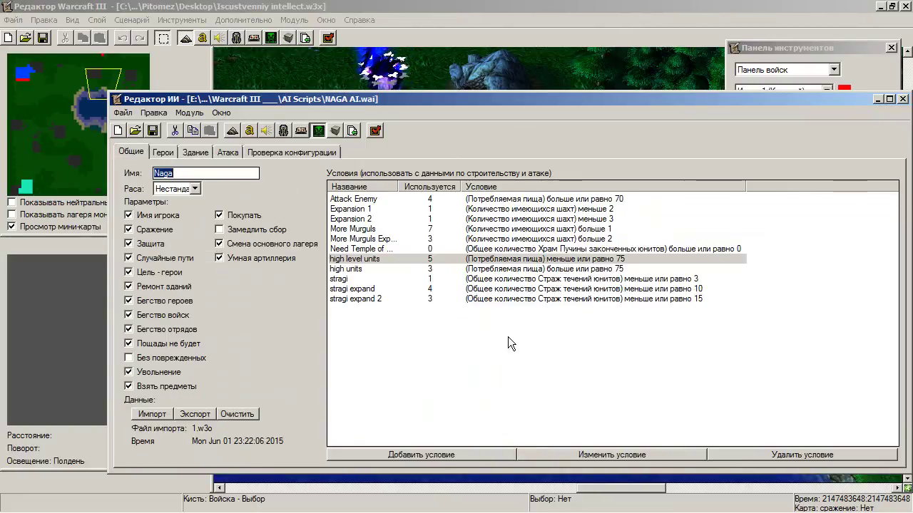
{"action": "left_click", "coordinate": [172, 154]}
{"action": "left_click", "coordinate": [196, 154]}
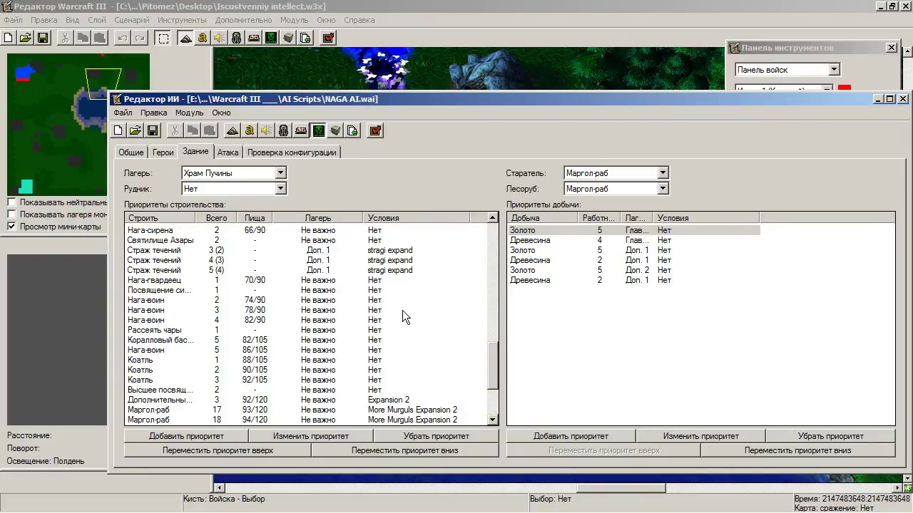
- Inspect the fifth Нага-воин construction priority's available actions and its edit settings, discarding any change
{"action": "left_click", "coordinate": [314, 350]}
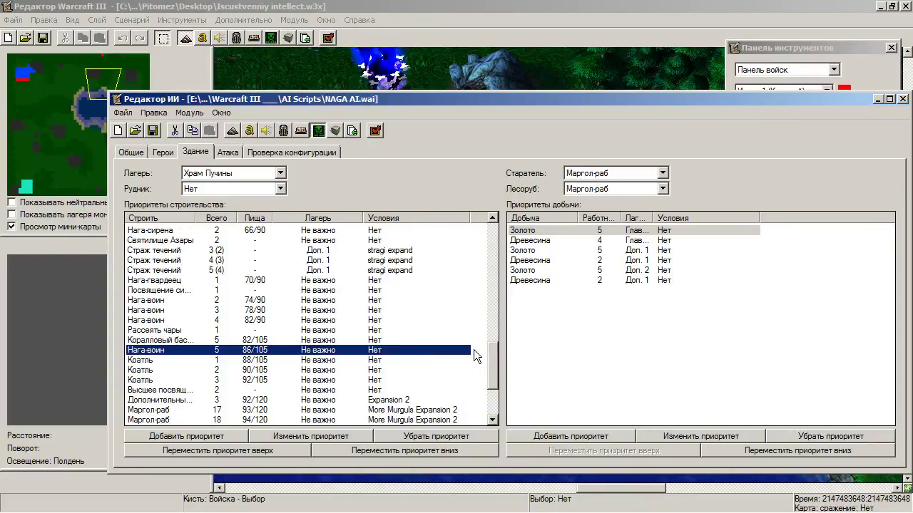
{"action": "right_click", "coordinate": [403, 349]}
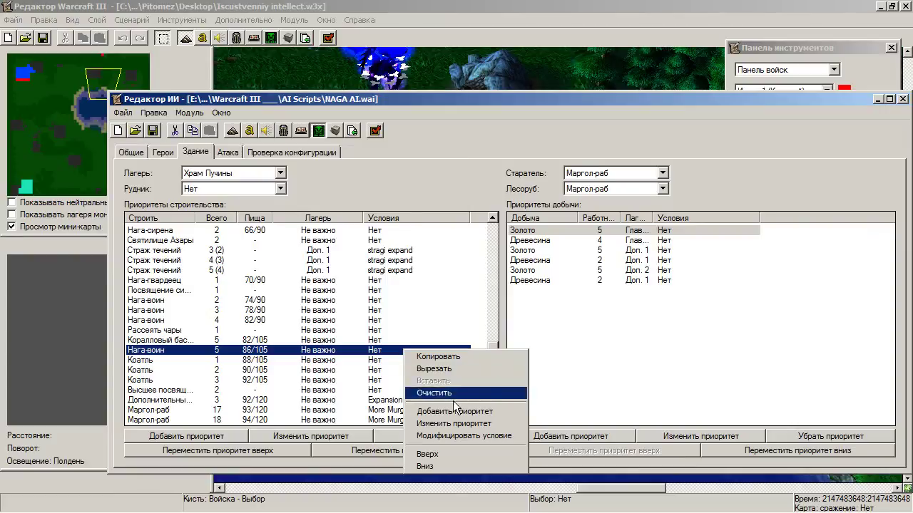
{"action": "left_click", "coordinate": [327, 322]}
{"action": "left_click", "coordinate": [311, 350]}
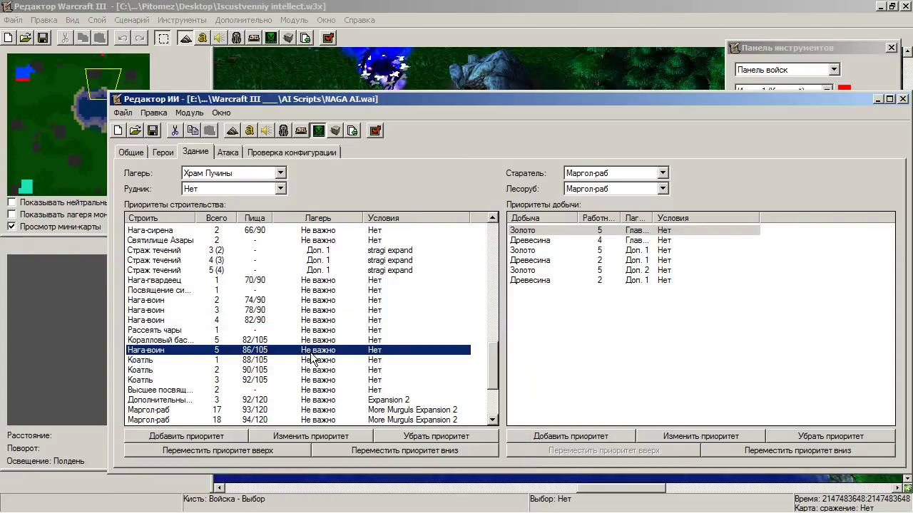
{"action": "left_click", "coordinate": [314, 435]}
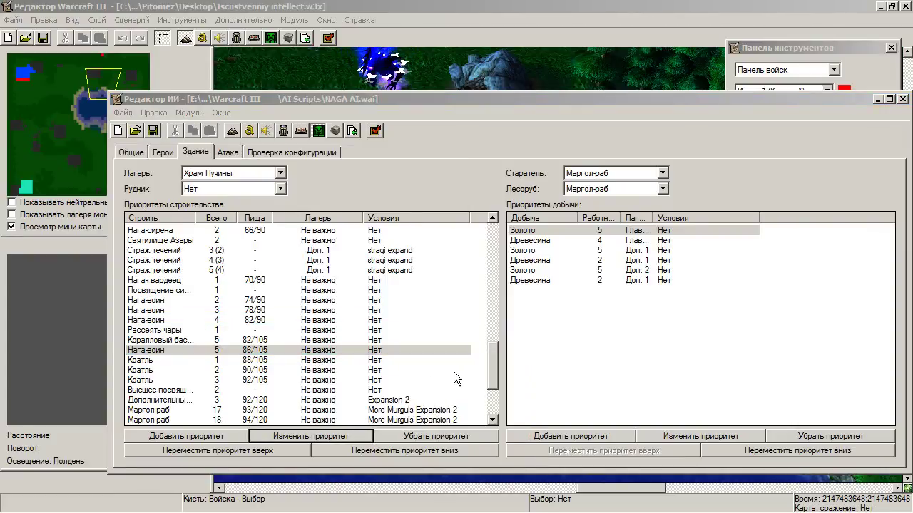
{"action": "left_click", "coordinate": [593, 431]}
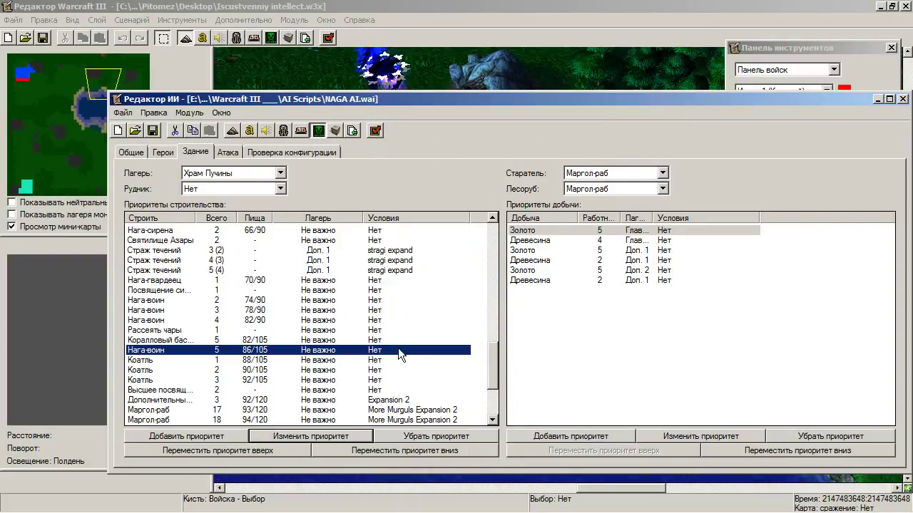
- Browse the conditions that can be assigned to the fifth Нага-воин priority, and cancel without assigning one
{"action": "right_click", "coordinate": [393, 351]}
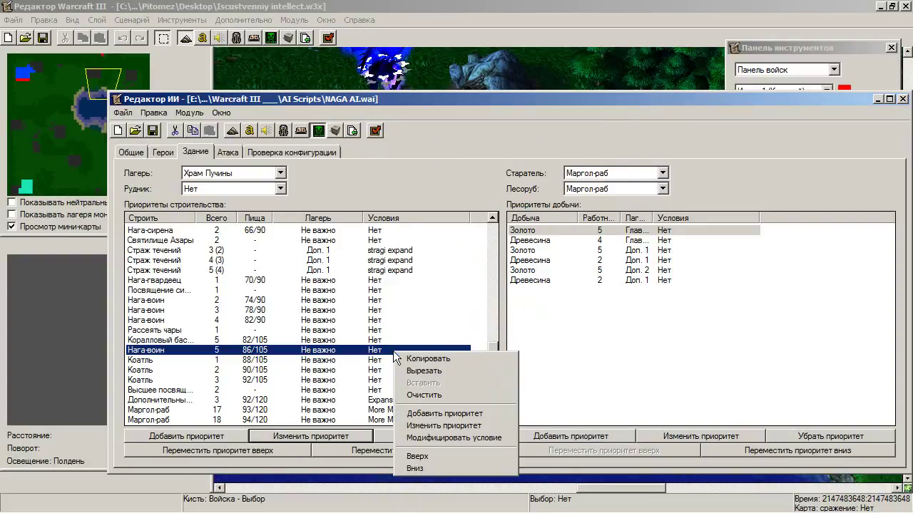
{"action": "left_click", "coordinate": [467, 438]}
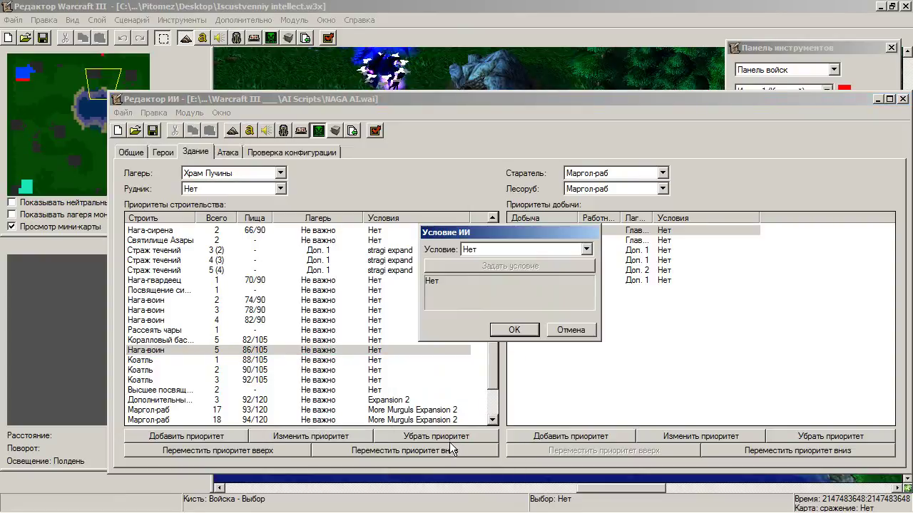
{"action": "left_click", "coordinate": [478, 249]}
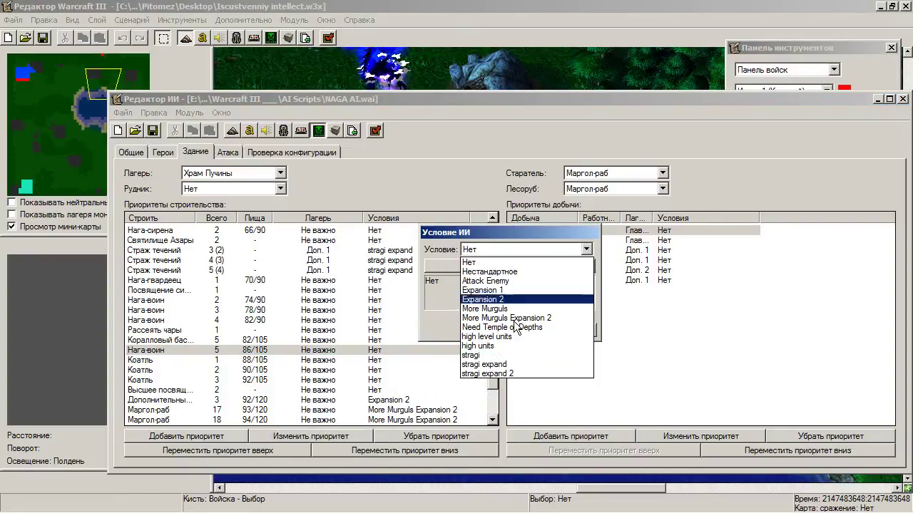
{"action": "left_click", "coordinate": [696, 345]}
{"action": "left_click", "coordinate": [591, 331]}
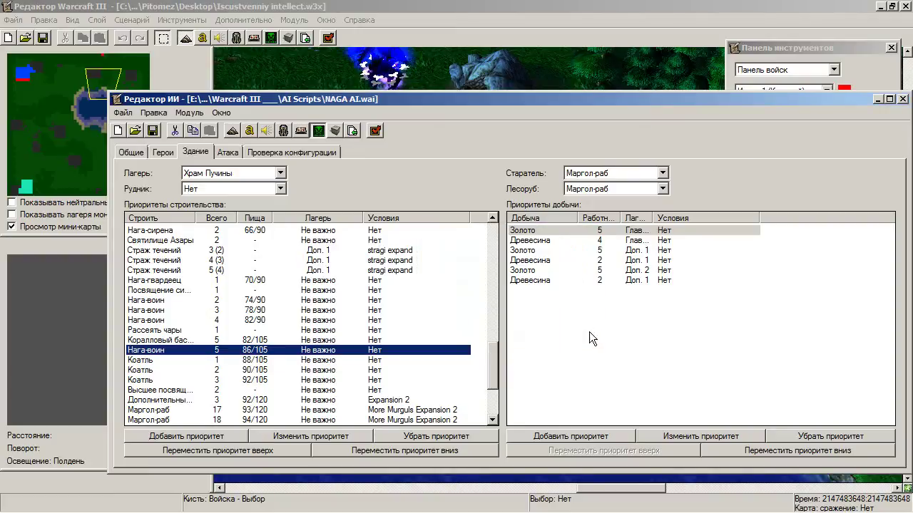
- View the third Коатль priority, the second Древесина harvest priority and the unit choices for the gold miner, without changing them
{"action": "left_click", "coordinate": [431, 380]}
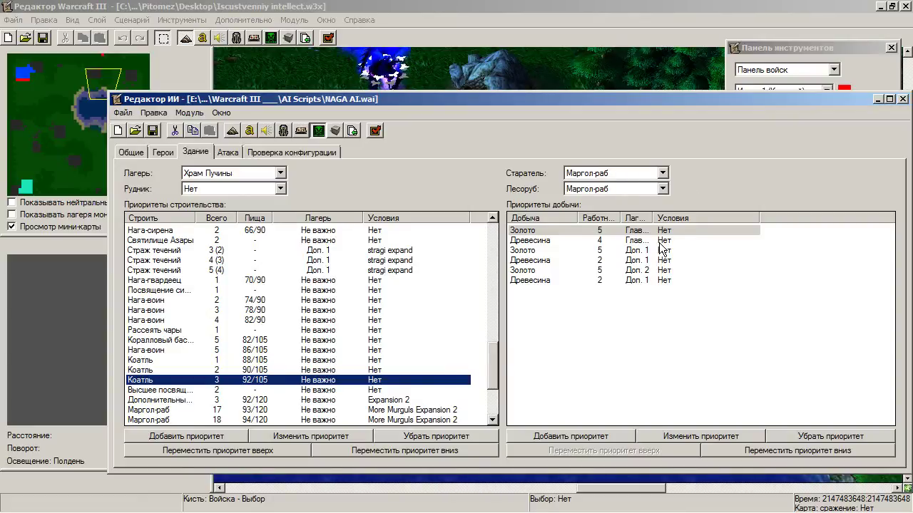
{"action": "left_click", "coordinate": [639, 260]}
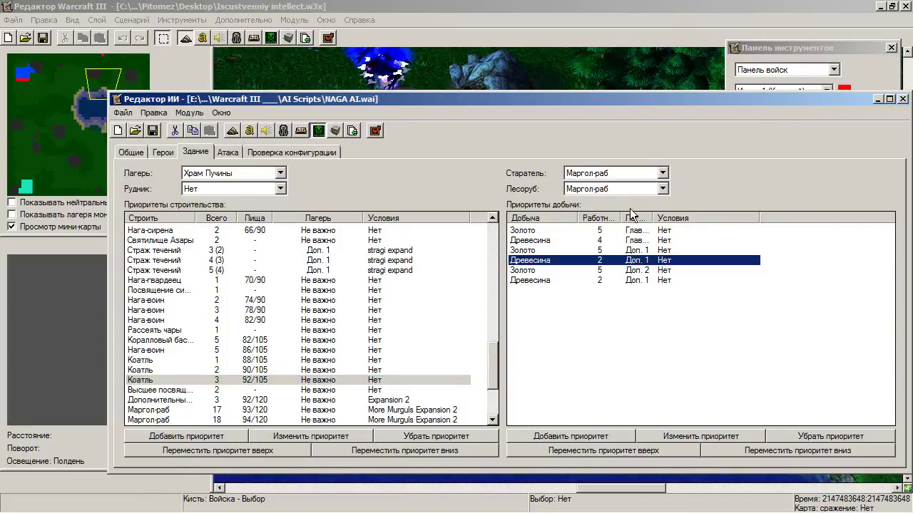
{"action": "left_click", "coordinate": [642, 174]}
{"action": "left_click", "coordinate": [748, 179]}
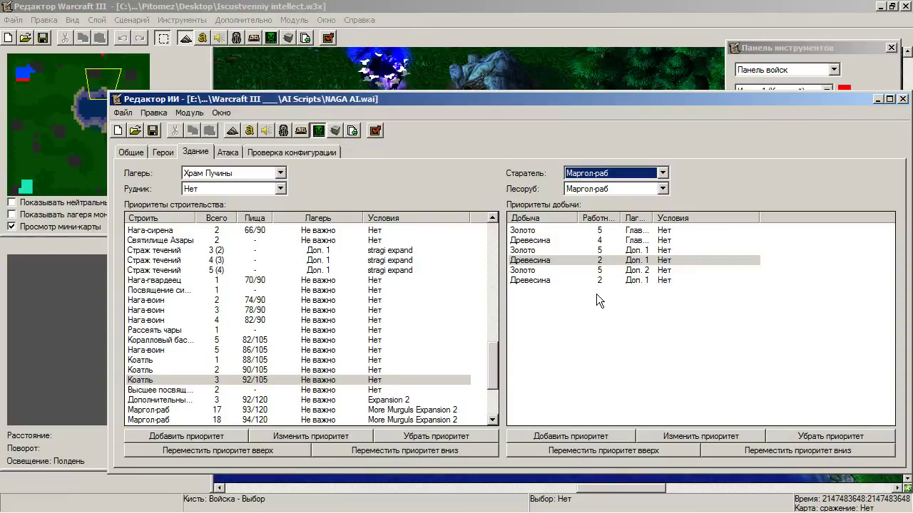
- Inspect the worker-count options of the first Золото harvest priority at the main camp, and cancel without changing it
{"action": "double_click", "coordinate": [556, 230]}
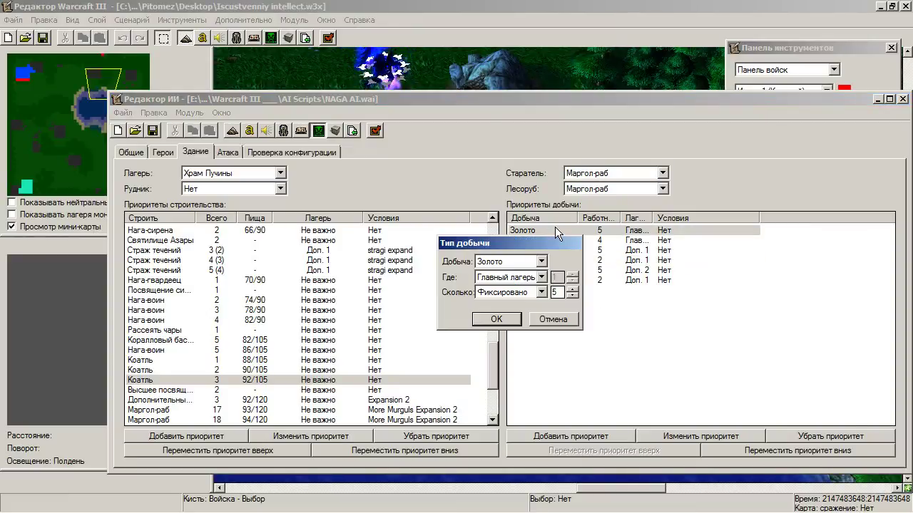
{"action": "left_click", "coordinate": [542, 292]}
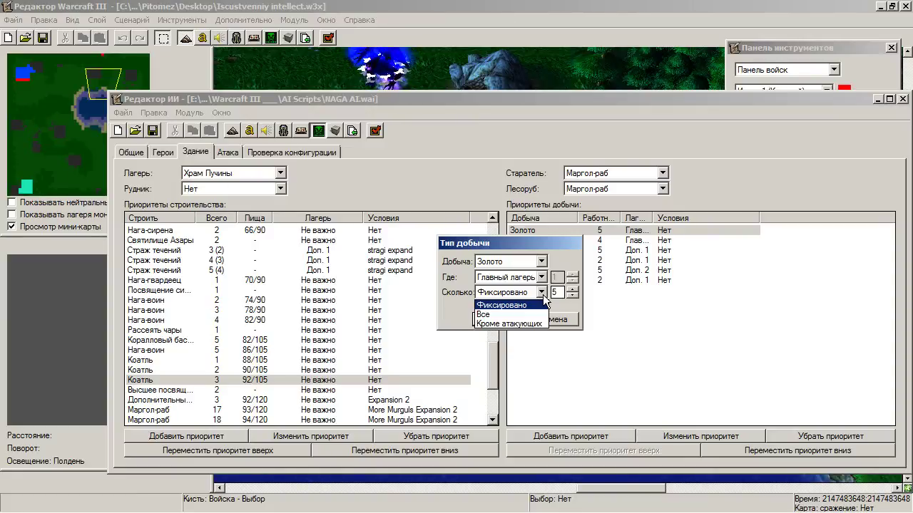
{"action": "left_click", "coordinate": [611, 308]}
{"action": "left_click", "coordinate": [554, 318]}
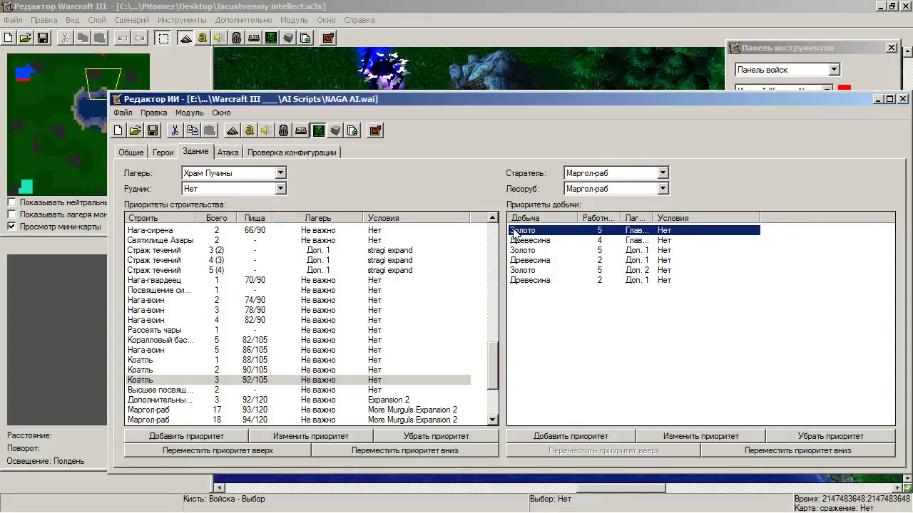
- Review the settings of the first Древесина and second Золото harvest priorities, discarding any change
{"action": "left_click", "coordinate": [581, 240]}
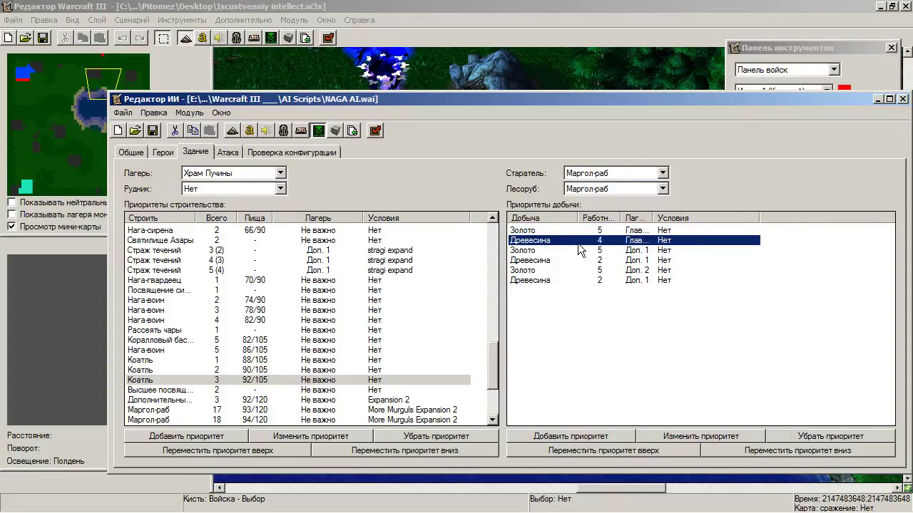
{"action": "double_click", "coordinate": [578, 243]}
{"action": "left_click", "coordinate": [569, 319]}
{"action": "left_click", "coordinate": [621, 252]}
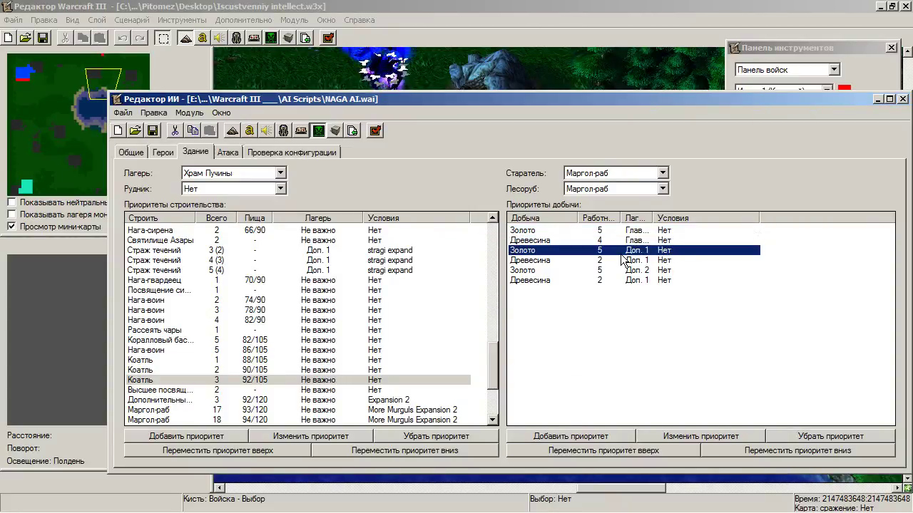
{"action": "double_click", "coordinate": [621, 253]}
{"action": "left_click", "coordinate": [564, 320]}
- Change the resource of the last Древесина harvest priority to Золото
{"action": "double_click", "coordinate": [641, 280]}
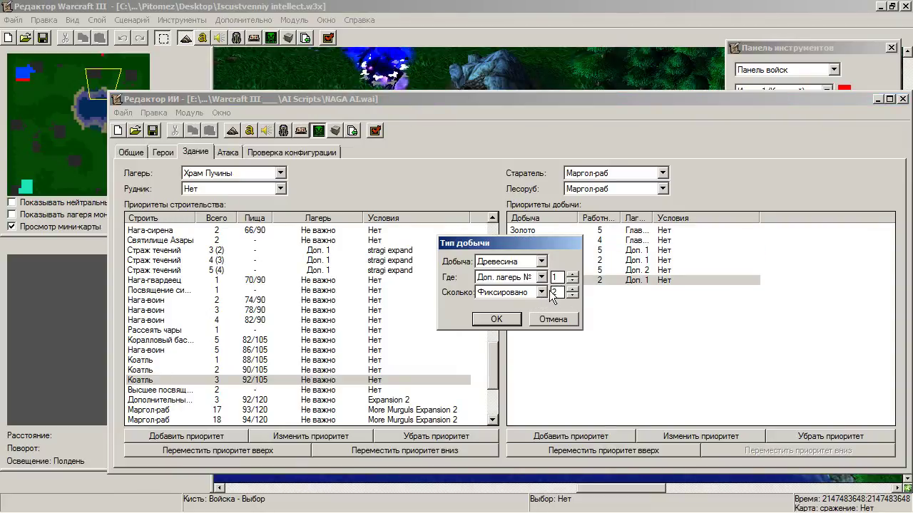
{"action": "left_click", "coordinate": [541, 261]}
{"action": "left_click", "coordinate": [510, 285]}
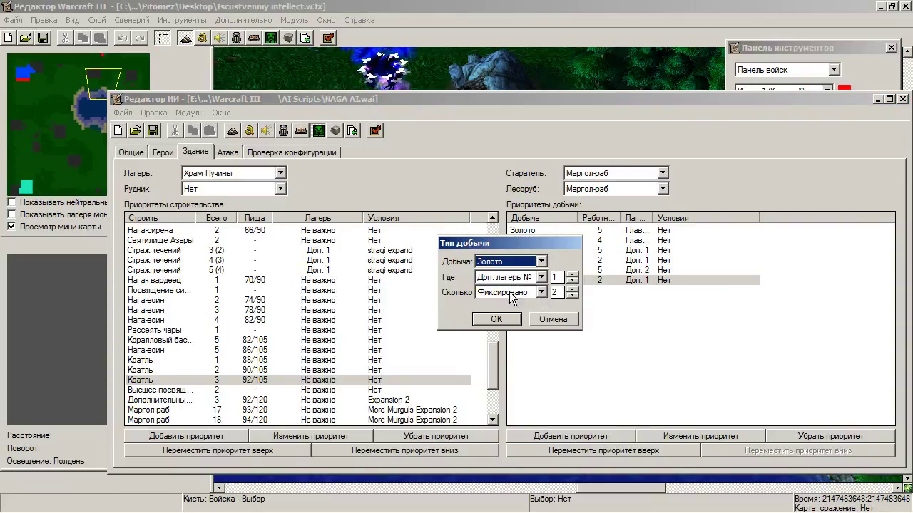
{"action": "left_click", "coordinate": [499, 321]}
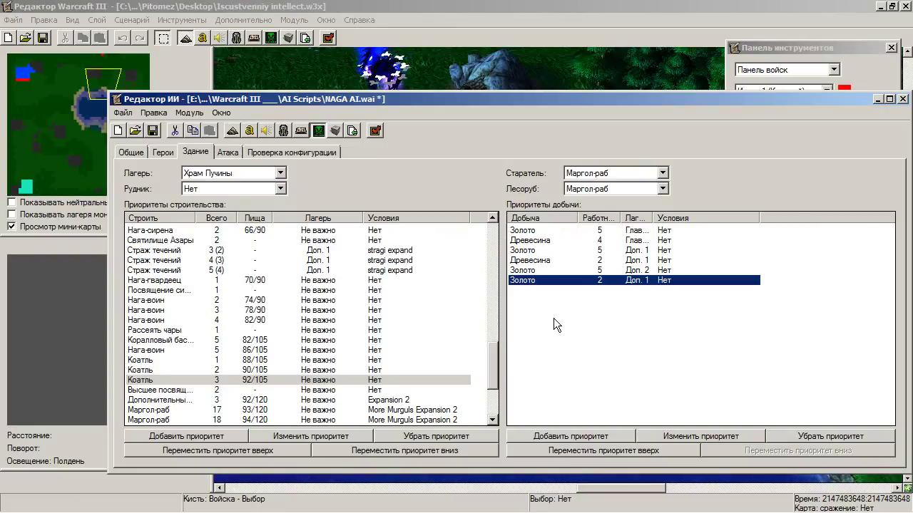
- Set the last harvest priority to Древесина at Доп. лагерь № 2
{"action": "double_click", "coordinate": [609, 282]}
{"action": "left_click", "coordinate": [541, 261]}
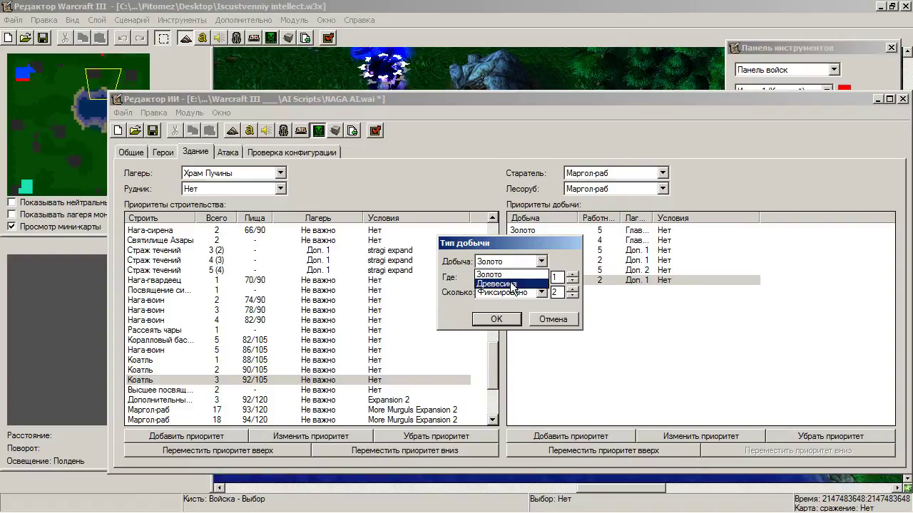
{"action": "left_click", "coordinate": [520, 283]}
{"action": "left_click", "coordinate": [540, 278]}
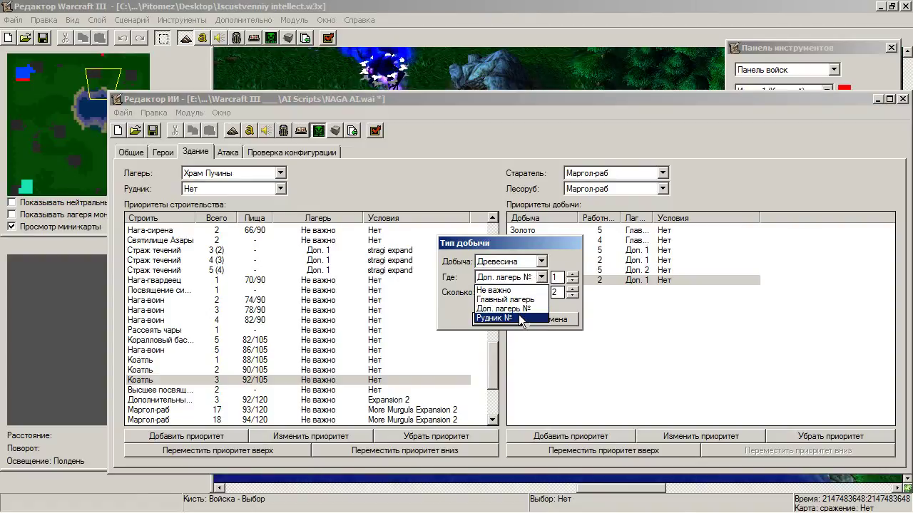
{"action": "left_click", "coordinate": [526, 309]}
{"action": "left_click", "coordinate": [572, 274]}
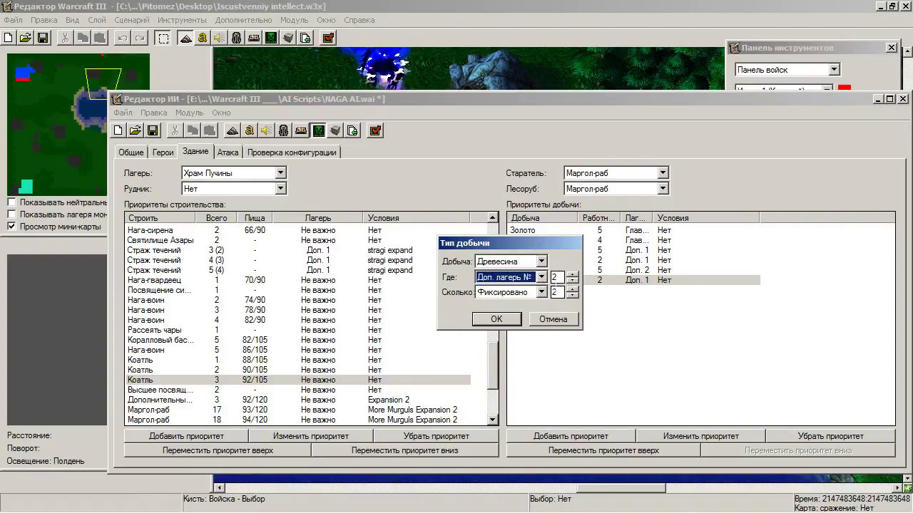
{"action": "left_click", "coordinate": [520, 319]}
{"action": "left_click", "coordinate": [631, 270]}
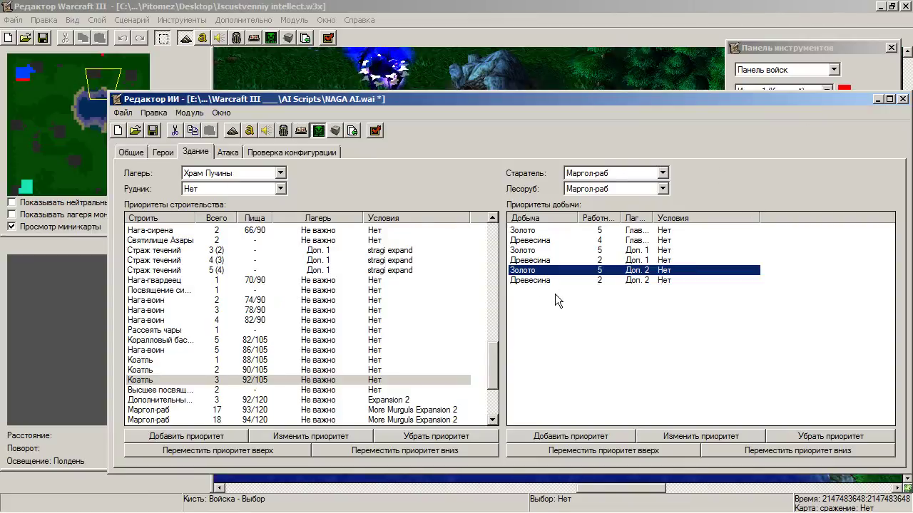
{"action": "left_click", "coordinate": [441, 290]}
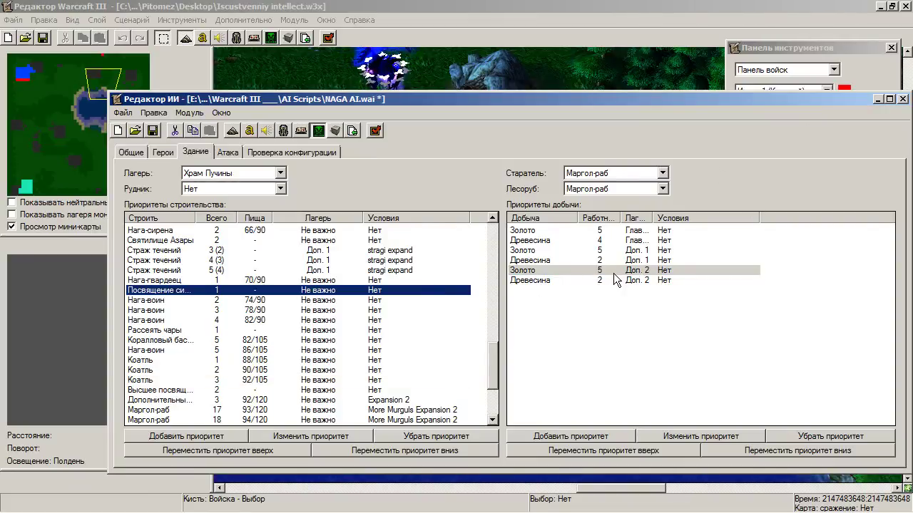
- Bring up the attack settings and examine the troop types, quantities and conditions of the All Units group
{"action": "left_click", "coordinate": [234, 154]}
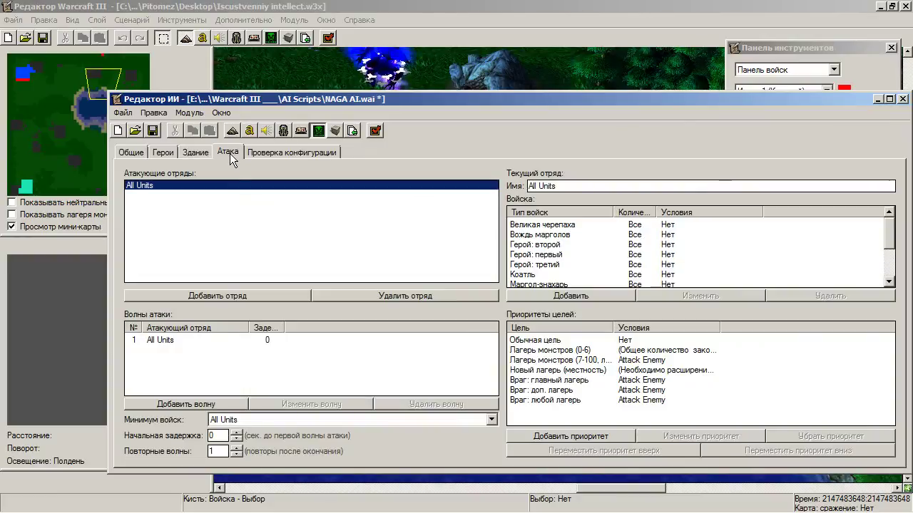
{"action": "left_click", "coordinate": [554, 234]}
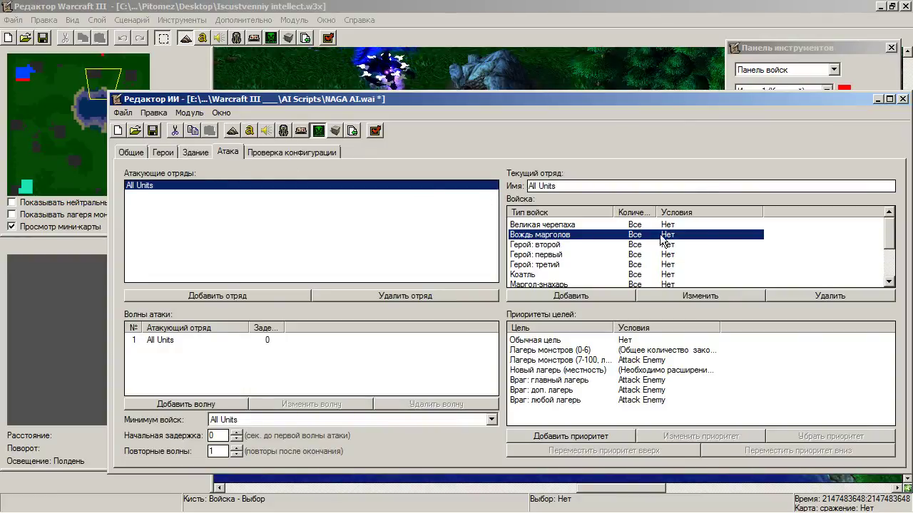
{"action": "mouse_move", "coordinate": [887, 239]}
{"action": "left_mouse_down"}
{"action": "mouse_move", "coordinate": [887, 275]}
{"action": "mouse_move", "coordinate": [888, 227]}
{"action": "left_mouse_up"}
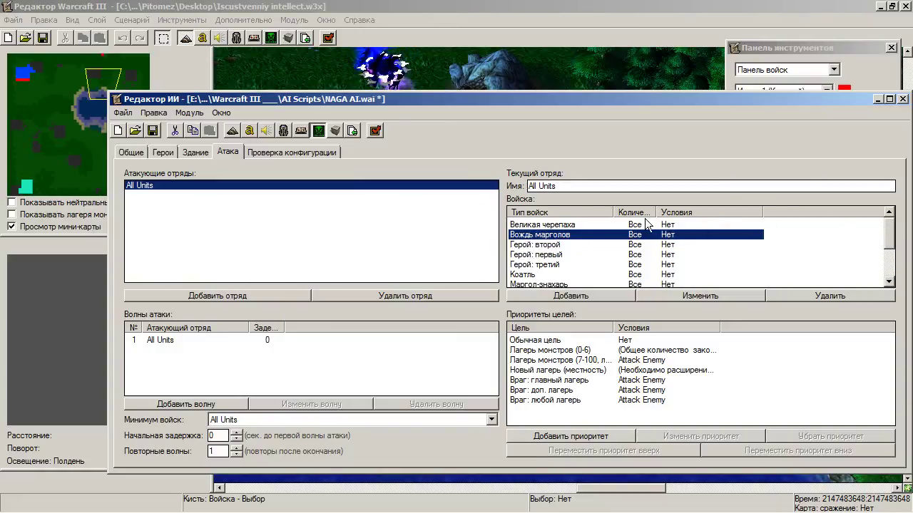
{"action": "left_click", "coordinate": [607, 227]}
{"action": "left_click", "coordinate": [888, 255]}
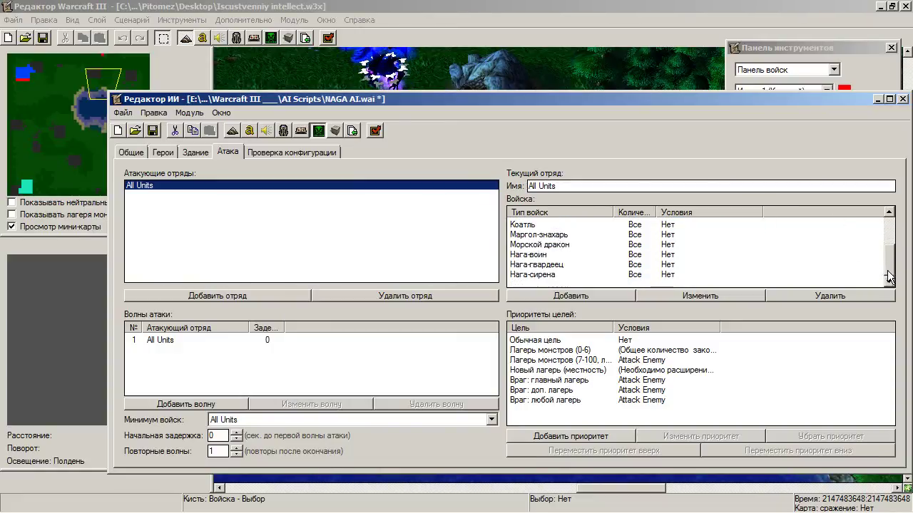
{"action": "left_click_drag", "start_coordinate": [890, 278], "coordinate": [892, 227]}
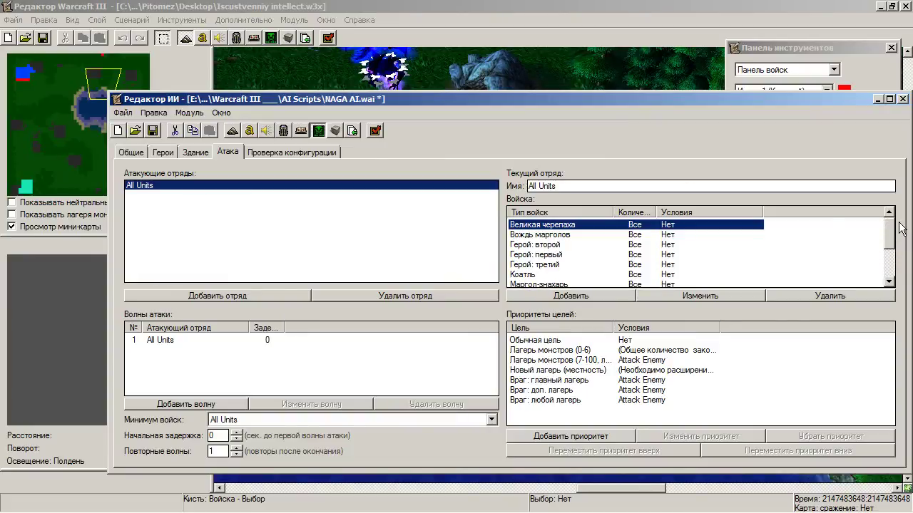
{"action": "left_click", "coordinate": [611, 259]}
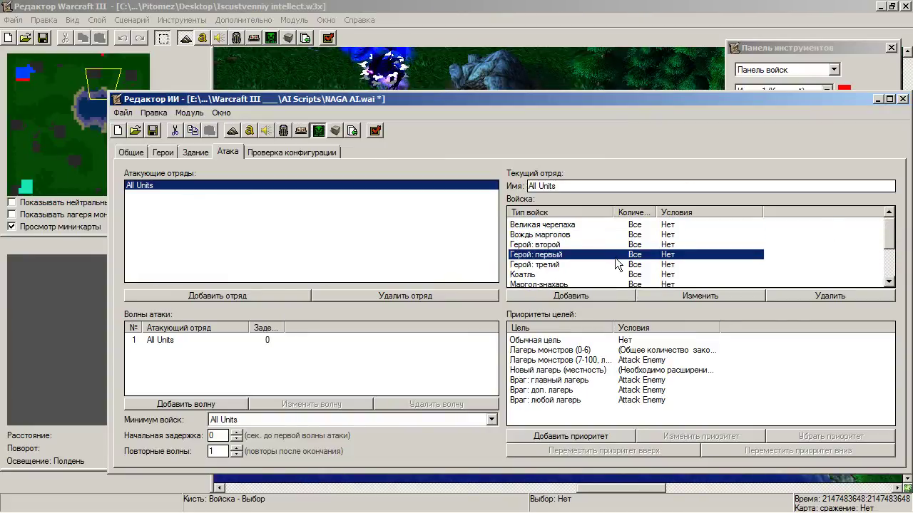
{"action": "left_click", "coordinate": [608, 233]}
{"action": "scroll", "coordinate": [608, 243], "scroll_direction": "down", "scroll_amount": 2}
{"action": "scroll", "coordinate": [606, 251], "scroll_direction": "up", "scroll_amount": 2}
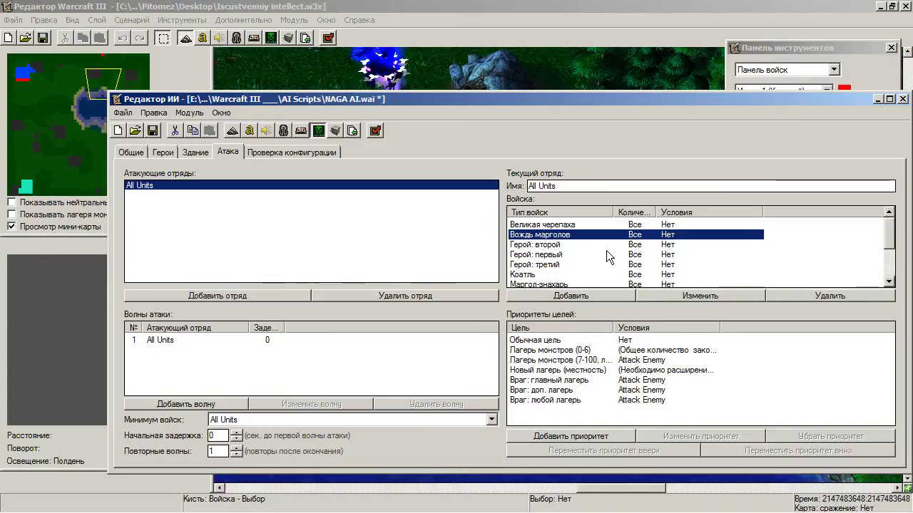
- Go through the three hero entries, Великая черепаха, Вождь марголов, Морской дракон and Маргол-знахарь in the All Units troop list
{"action": "left_click", "coordinate": [540, 246]}
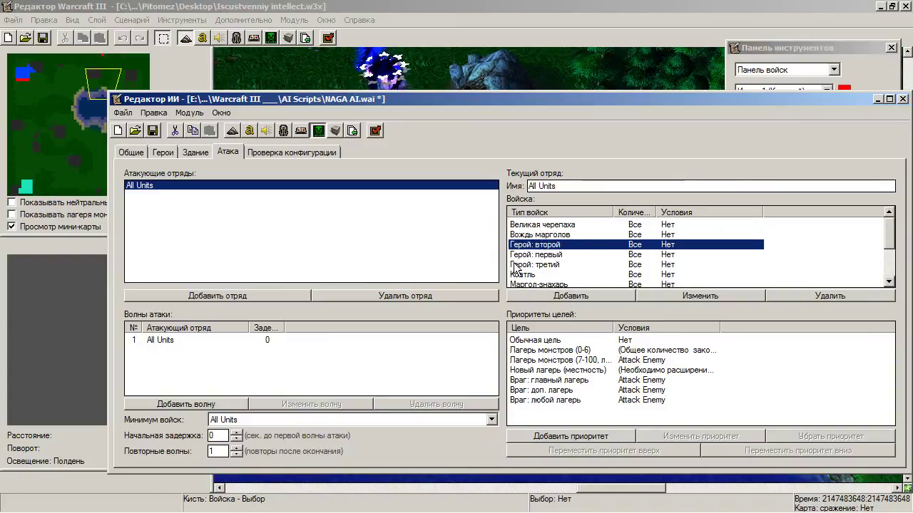
{"action": "left_click", "coordinate": [544, 256]}
{"action": "left_click", "coordinate": [545, 265]}
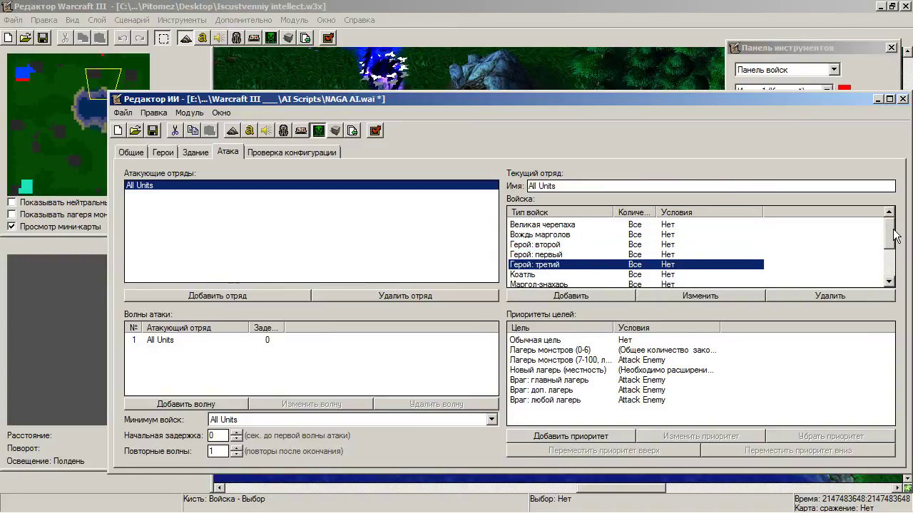
{"action": "left_click", "coordinate": [593, 225]}
{"action": "left_click", "coordinate": [584, 235]}
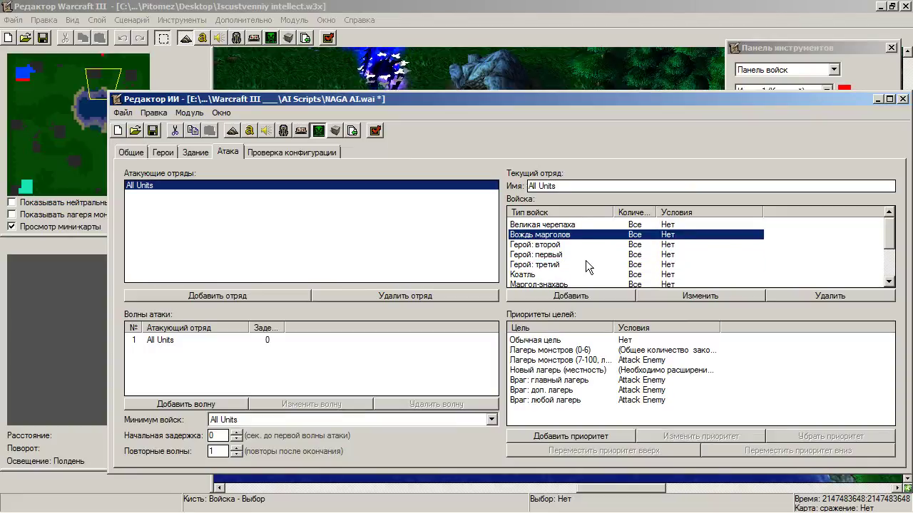
{"action": "left_click", "coordinate": [593, 264]}
{"action": "scroll", "coordinate": [593, 263], "scroll_direction": "down", "scroll_amount": 2}
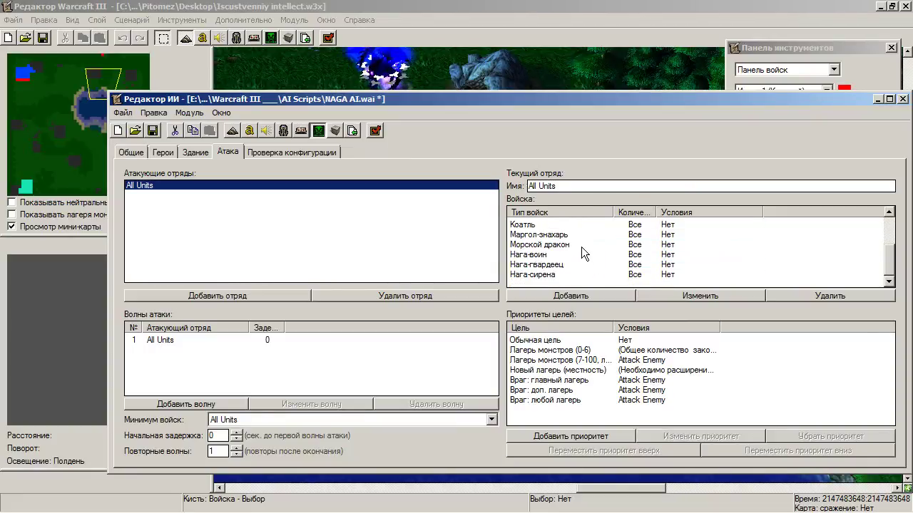
{"action": "left_click", "coordinate": [580, 243]}
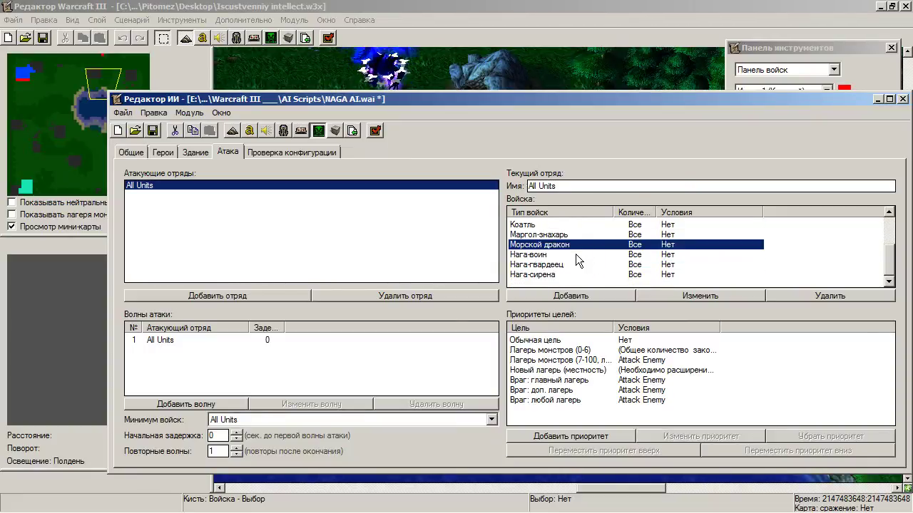
{"action": "left_click", "coordinate": [579, 236]}
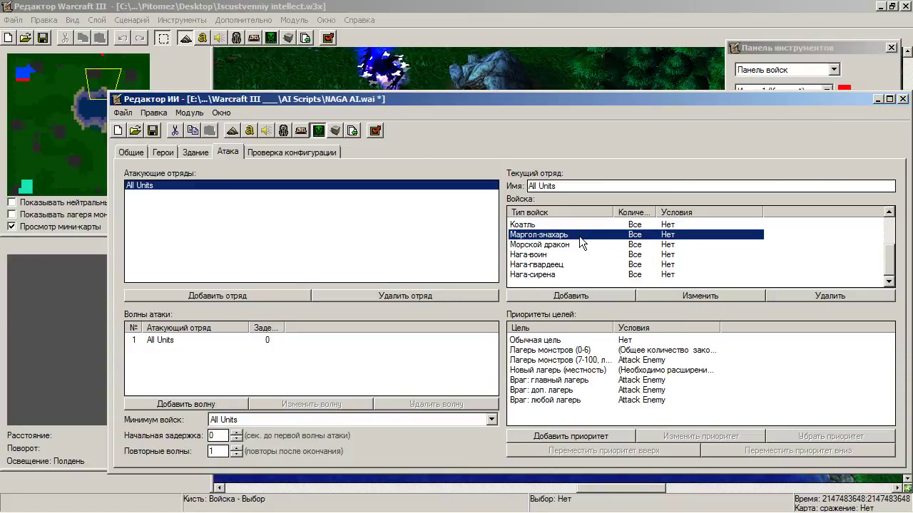
- Check the general parameters and the harvest priorities, and return to the Маргол-знахарь entry of the attack group
{"action": "left_click", "coordinate": [141, 153]}
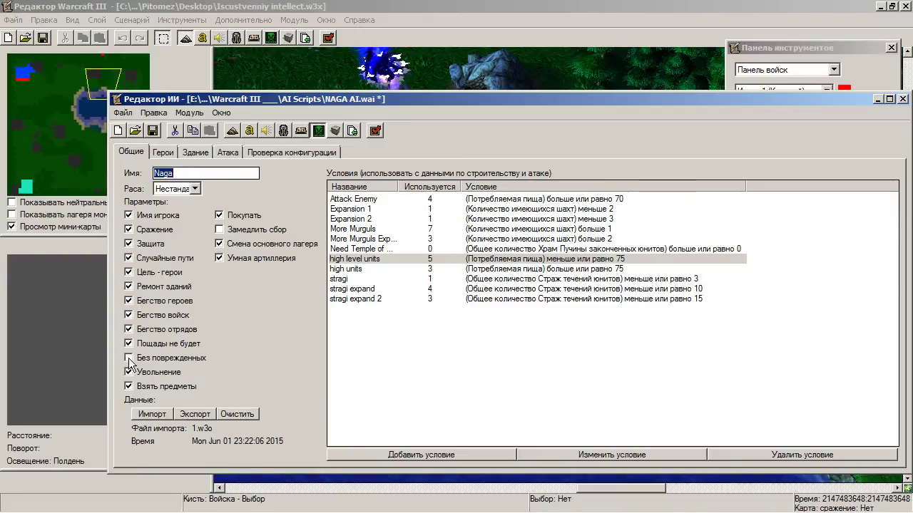
{"action": "left_click", "coordinate": [204, 153]}
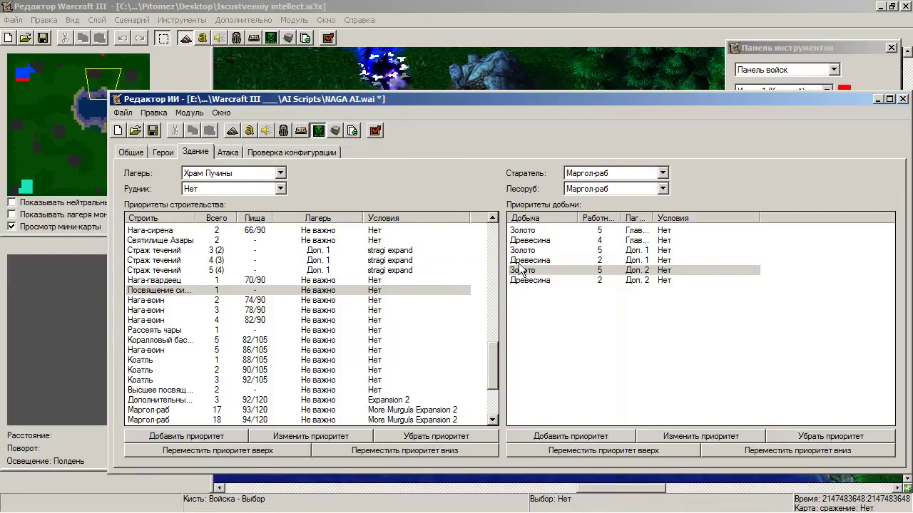
{"action": "left_click", "coordinate": [227, 153]}
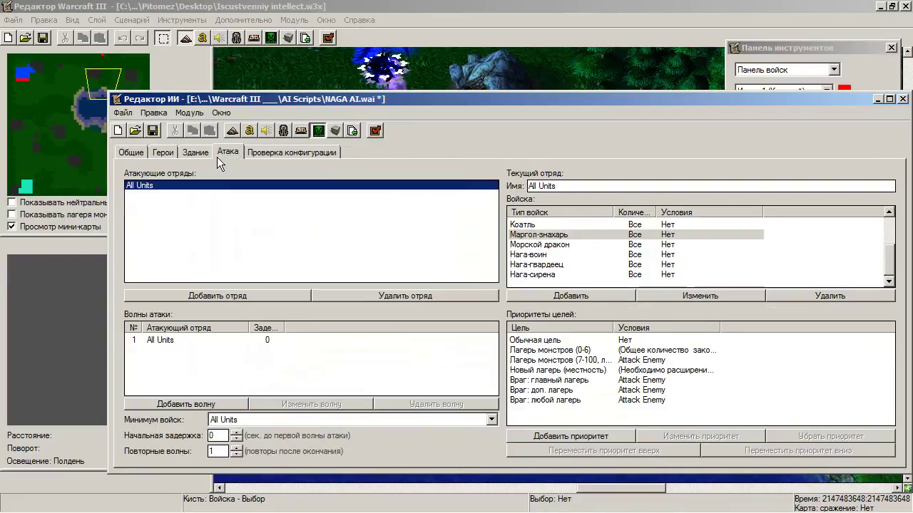
{"action": "left_click", "coordinate": [568, 255]}
{"action": "left_click", "coordinate": [566, 235]}
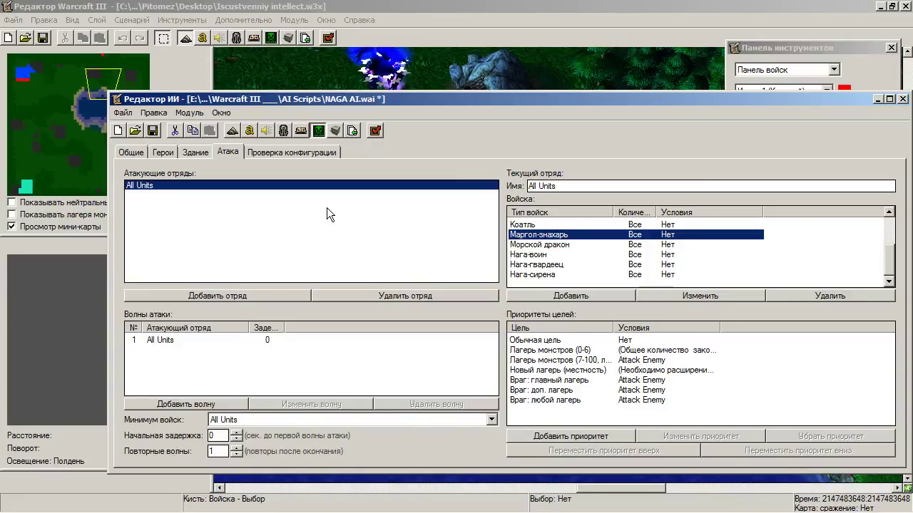
- Examine the All Units attack wave and the target priorities Лагерь монстров (7-100), Лагерь монстров (0-6) and Обычная цель
{"action": "left_click", "coordinate": [240, 214]}
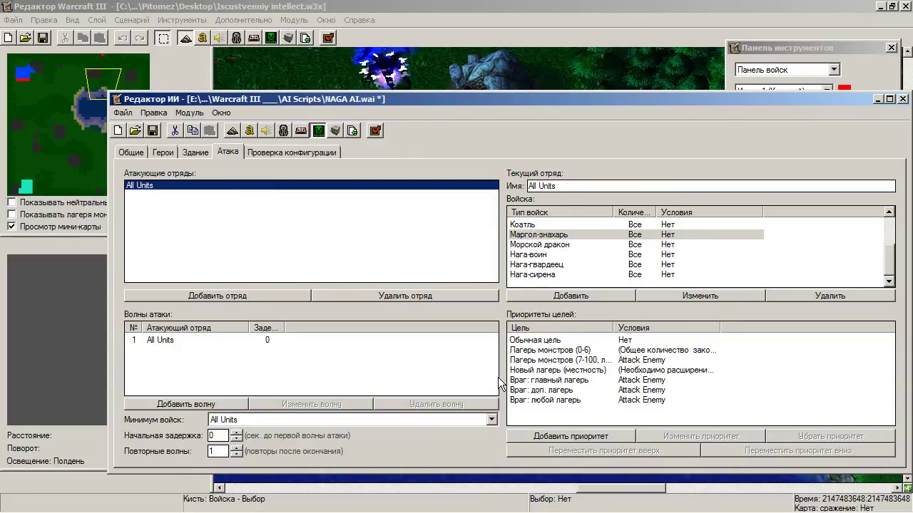
{"action": "left_click", "coordinate": [261, 344]}
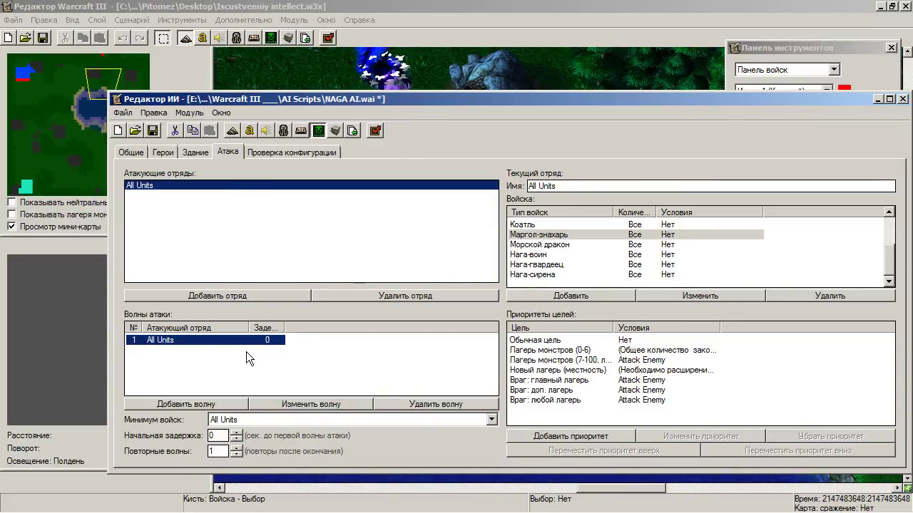
{"action": "left_click", "coordinate": [622, 361]}
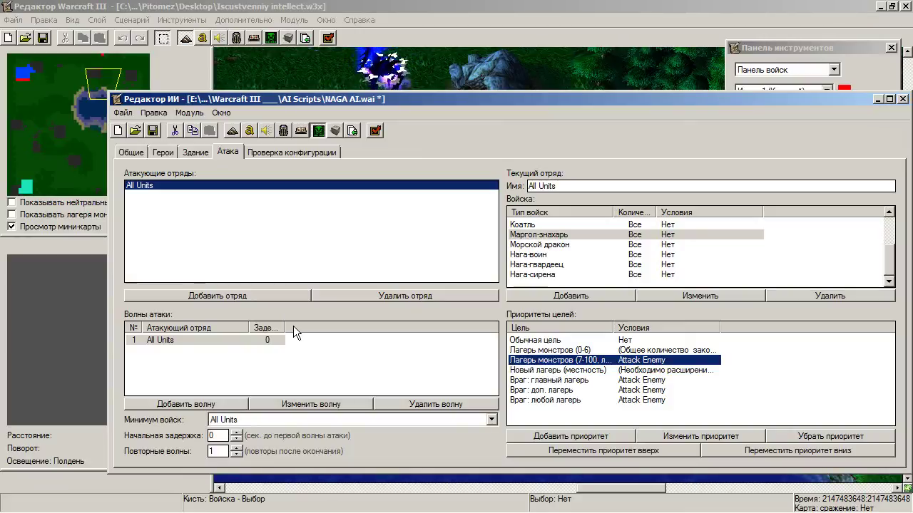
{"action": "left_click", "coordinate": [565, 351]}
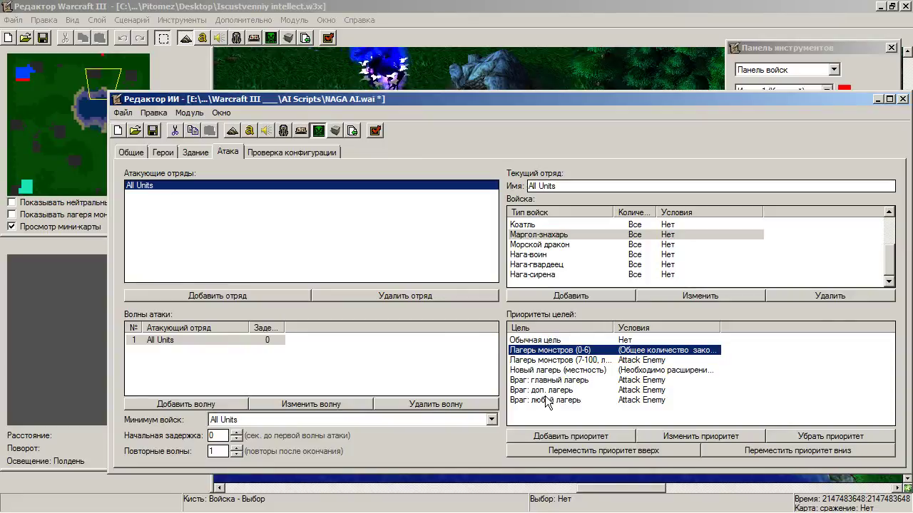
{"action": "left_click", "coordinate": [556, 341]}
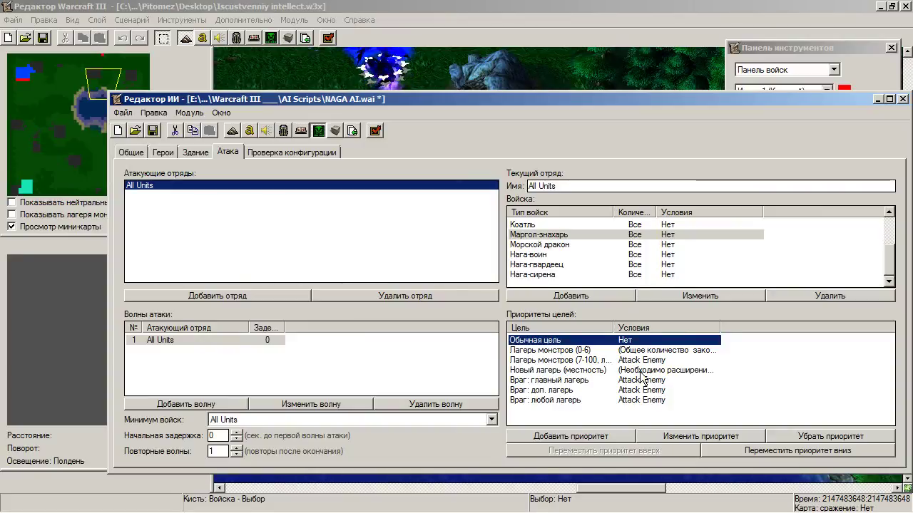
- Examine the target priorities Новый лагерь (местность), Враг: главный лагерь, Враг: доп. лагерь and Враг: любой лагерь with their conditions
{"action": "left_click", "coordinate": [589, 370]}
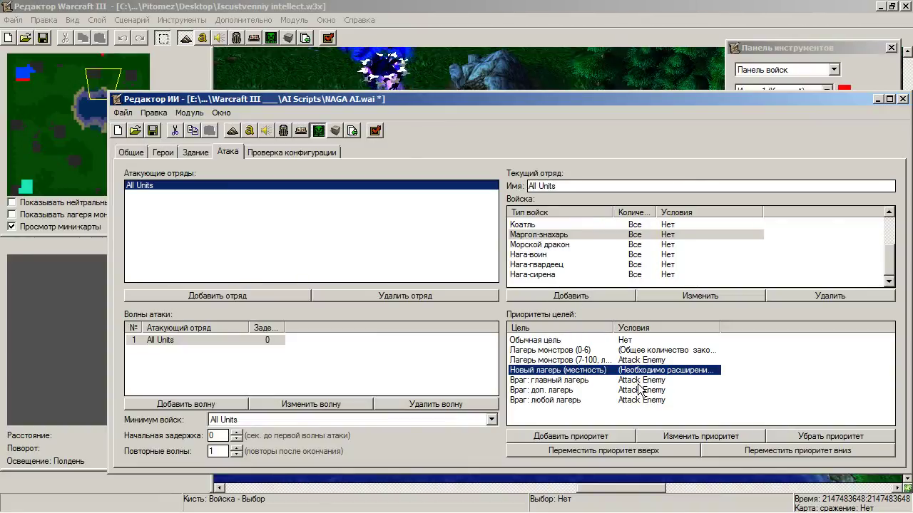
{"action": "left_click", "coordinate": [612, 391]}
{"action": "left_click", "coordinate": [617, 382]}
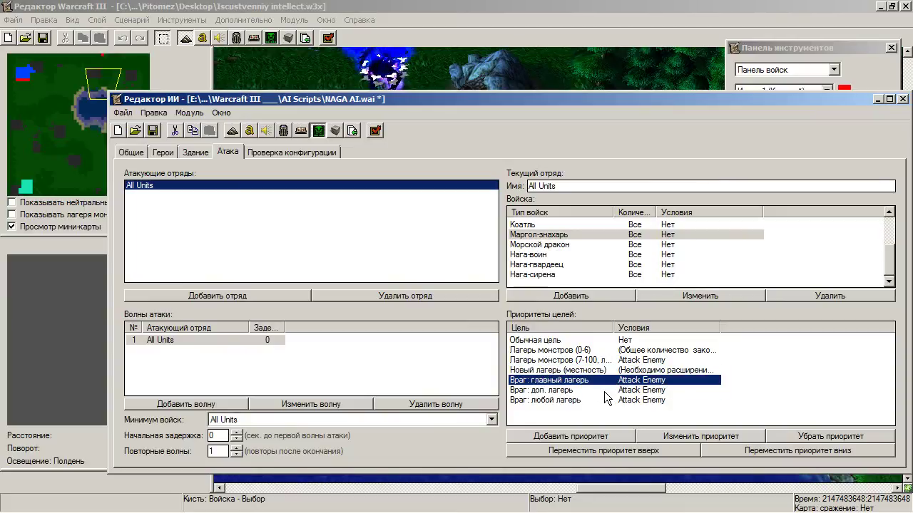
{"action": "left_click", "coordinate": [604, 391]}
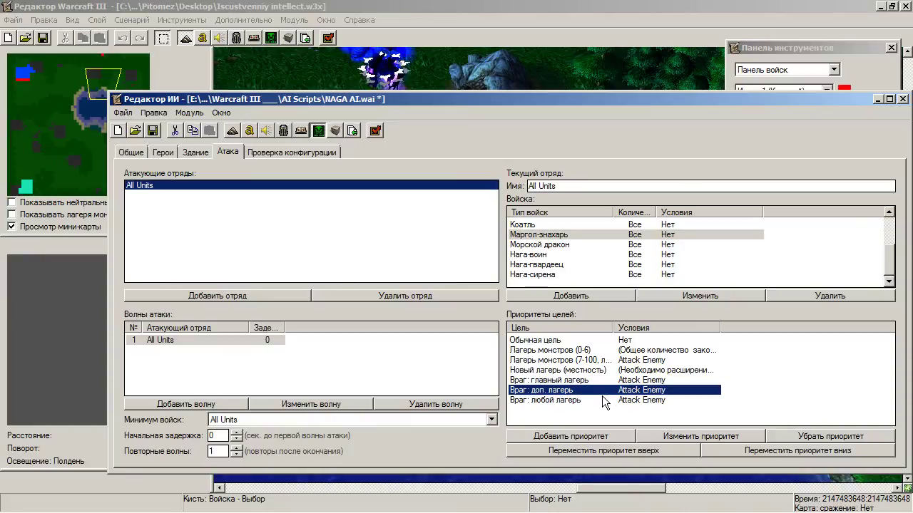
{"action": "left_click", "coordinate": [597, 400]}
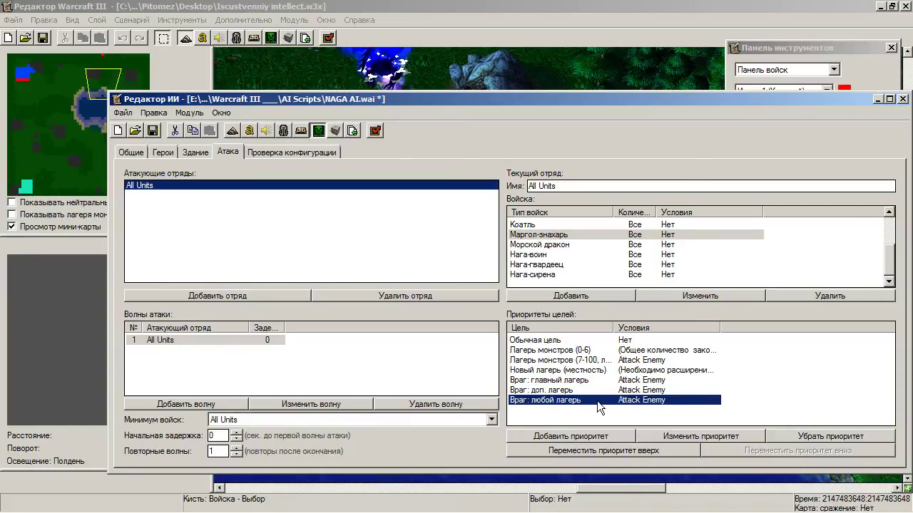
{"action": "left_click", "coordinate": [573, 382]}
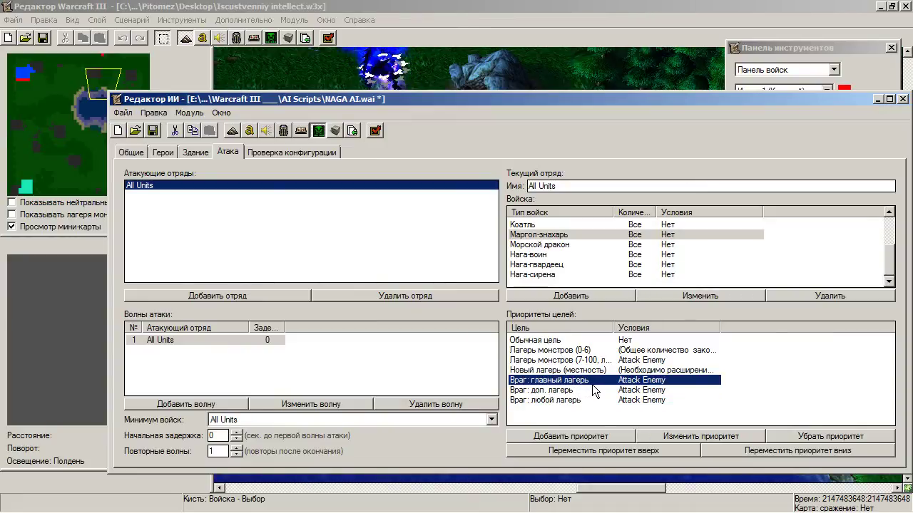
{"action": "left_click", "coordinate": [581, 391]}
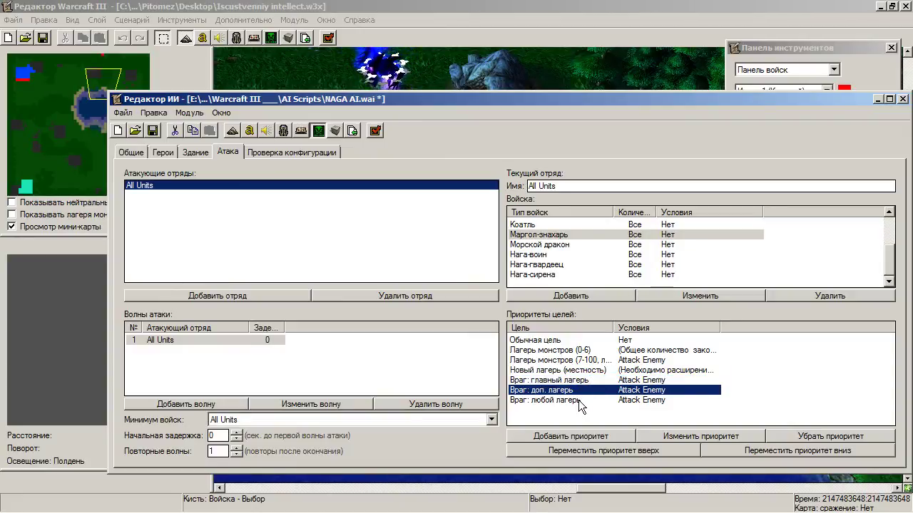
{"action": "left_click", "coordinate": [578, 400]}
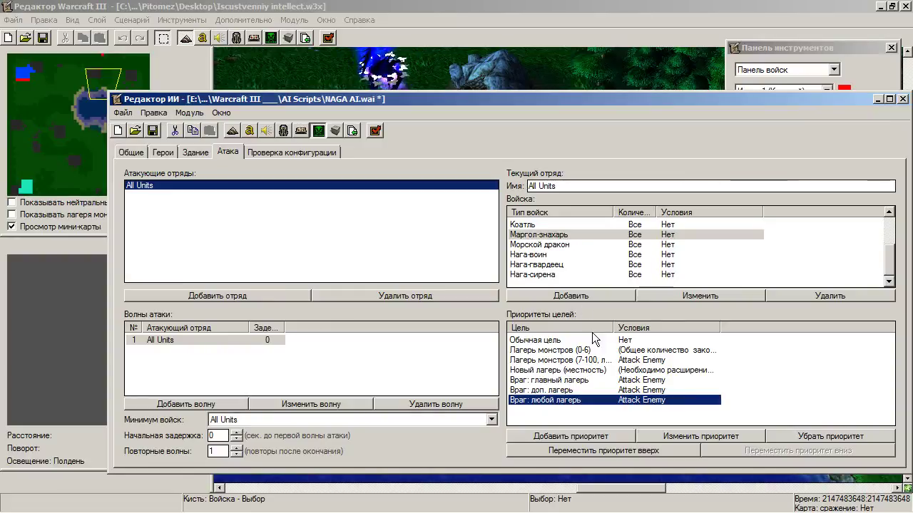
- Compare the order of the monster camp priorities with the enemy camp priorities, ending on Лагерь монстров (7-100)
{"action": "left_click", "coordinate": [606, 351]}
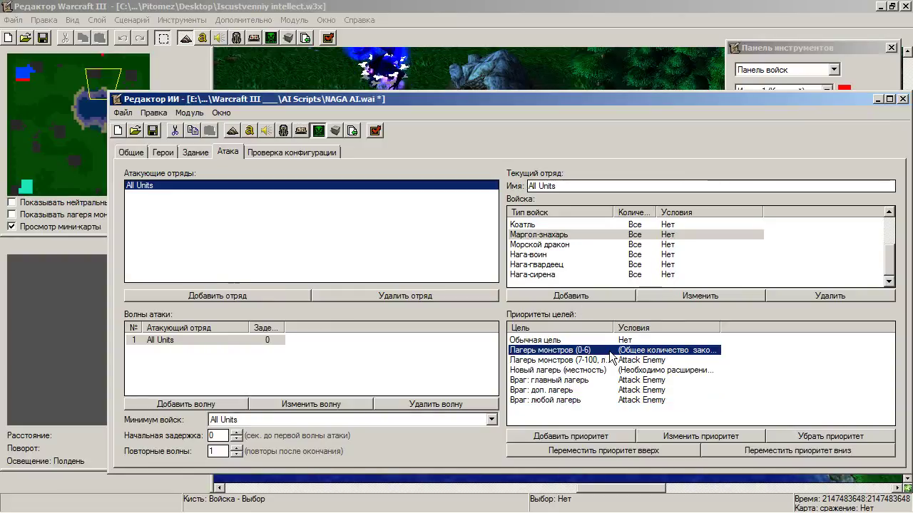
{"action": "left_click", "coordinate": [559, 392]}
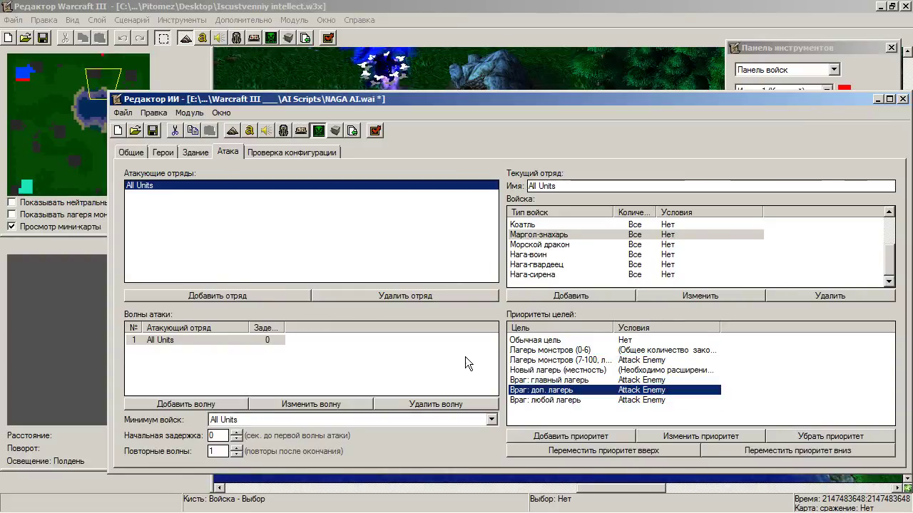
{"action": "key", "text": "Up"}
{"action": "key", "text": "Up"}
{"action": "key", "text": "Up"}
{"action": "key", "text": "Up"}
{"action": "key", "text": "Down"}
{"action": "key", "text": "Down"}
{"action": "left_click", "coordinate": [564, 400]}
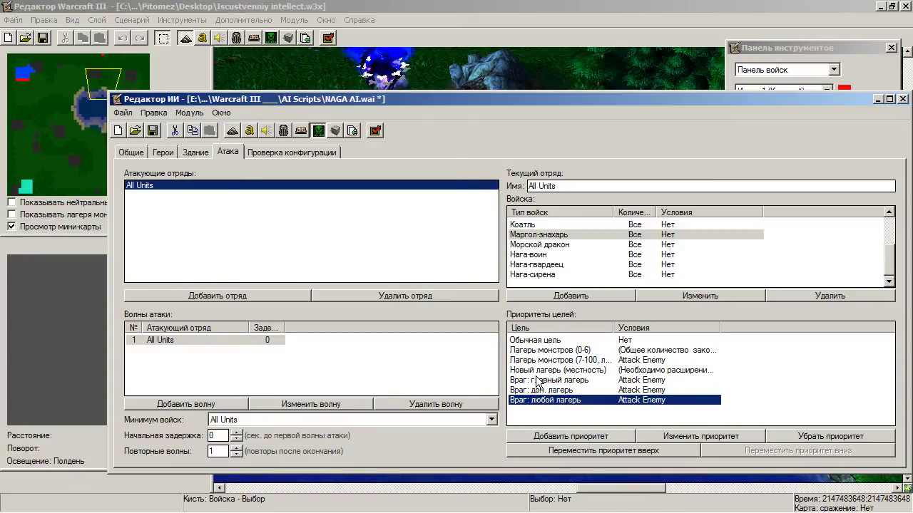
{"action": "left_click", "coordinate": [534, 380]}
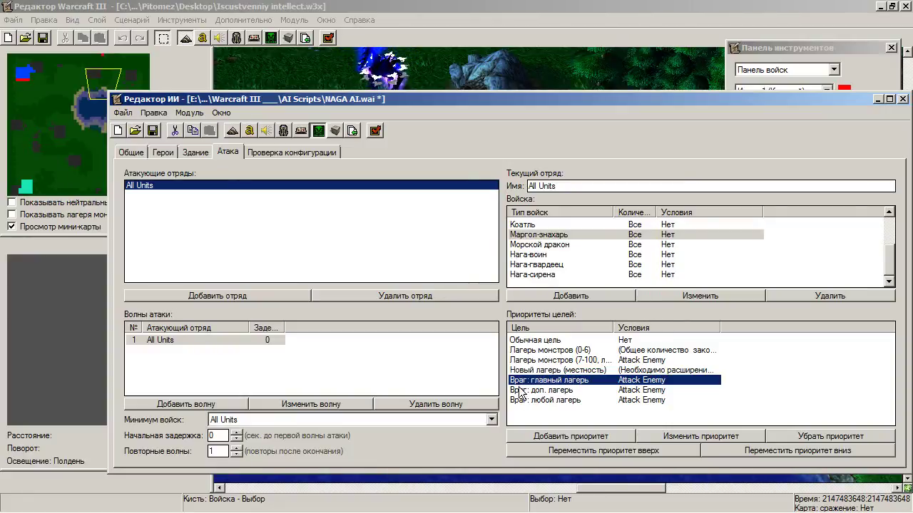
{"action": "left_click", "coordinate": [563, 360]}
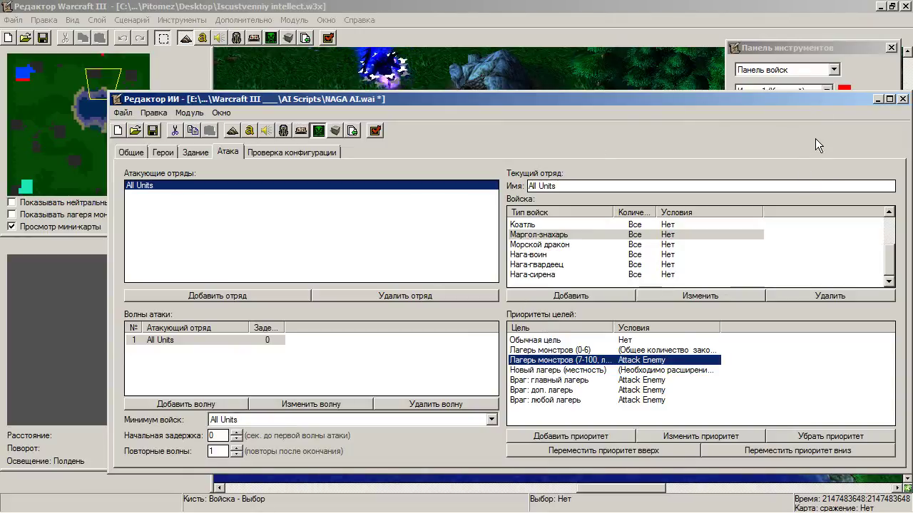
- Examine the test configuration's game speed, victory conditions, map and player slots, and check the available AI file commands
{"action": "left_click", "coordinate": [305, 149]}
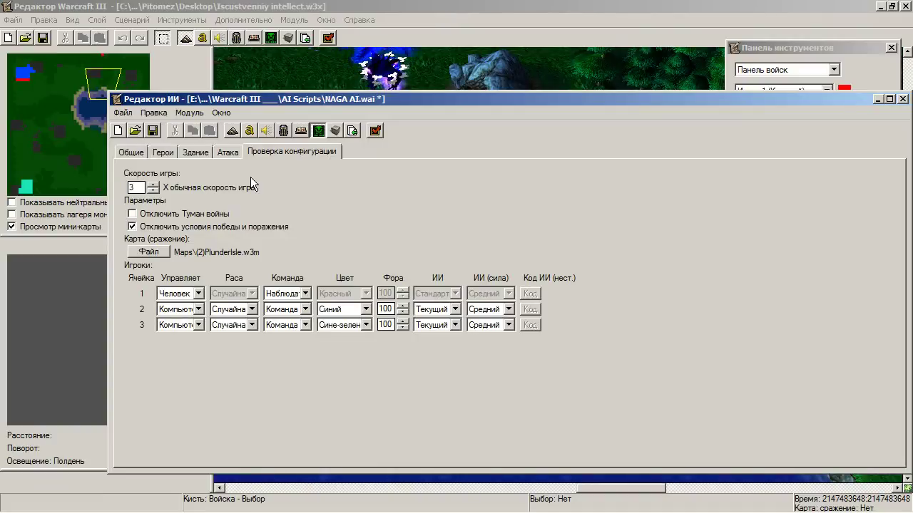
{"action": "left_click", "coordinate": [132, 227]}
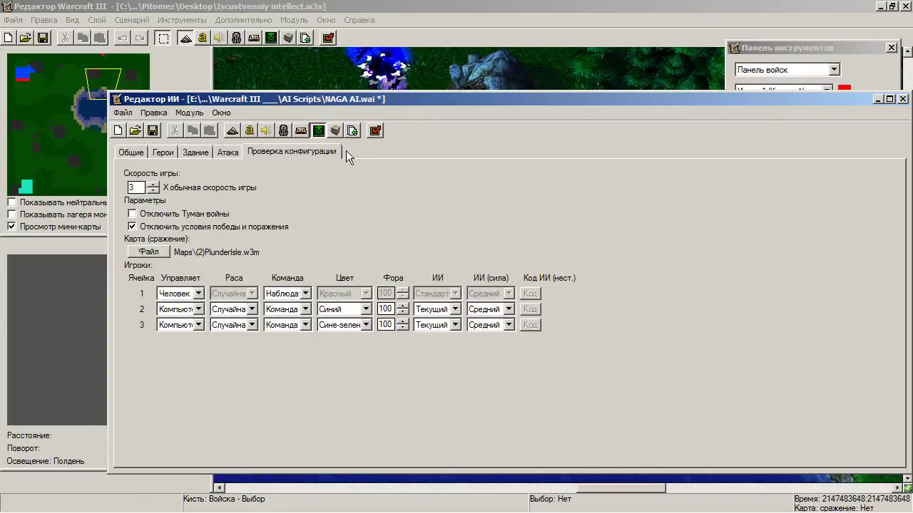
{"action": "left_click", "coordinate": [124, 113]}
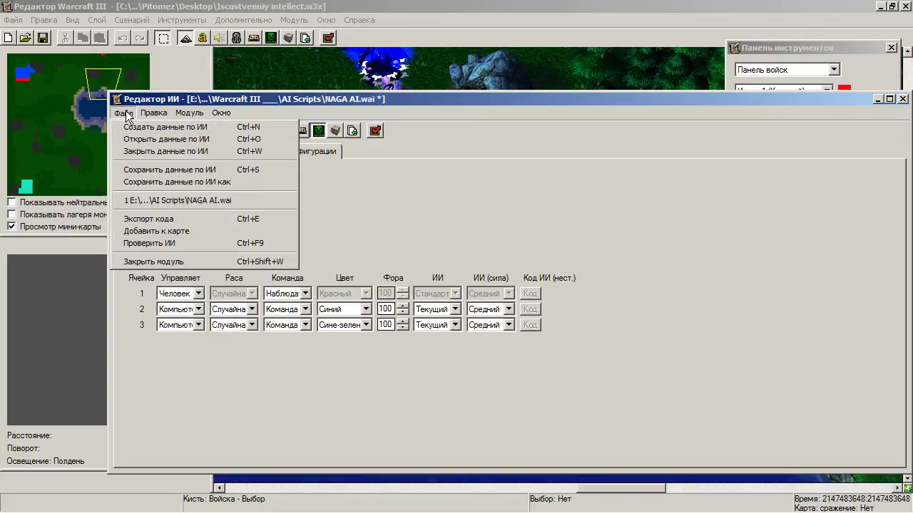
{"action": "left_click", "coordinate": [208, 243]}
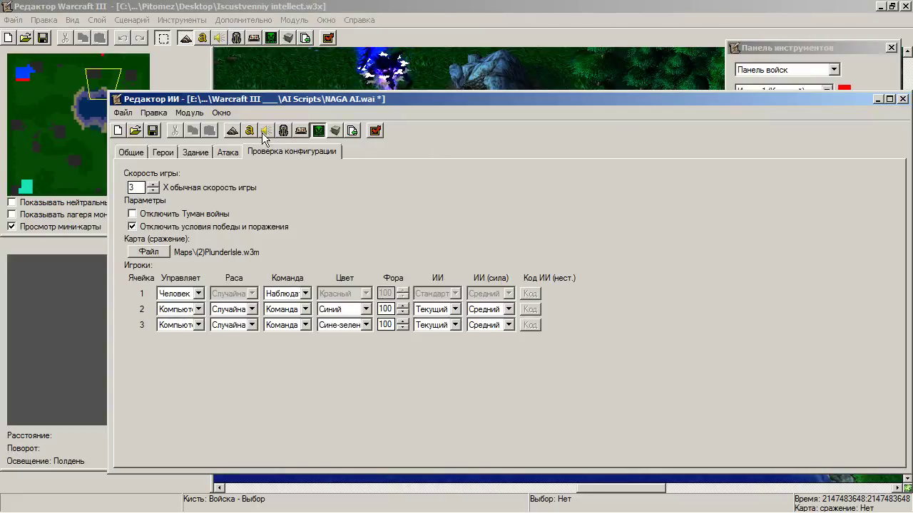
- Revisit the construction and attack settings, and widen the Задержка column of the attack waves list
{"action": "left_click", "coordinate": [227, 152]}
{"action": "left_click", "coordinate": [199, 152]}
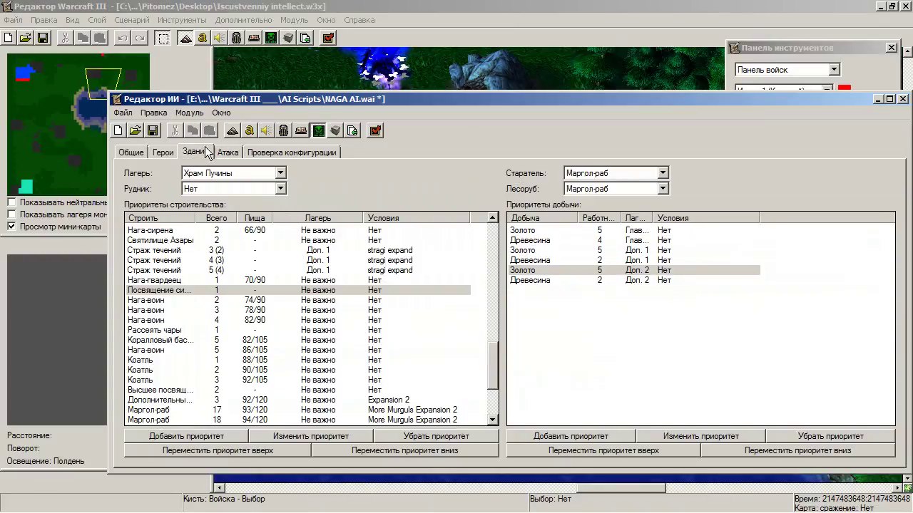
{"action": "left_click", "coordinate": [232, 151]}
{"action": "left_click", "coordinate": [198, 153]}
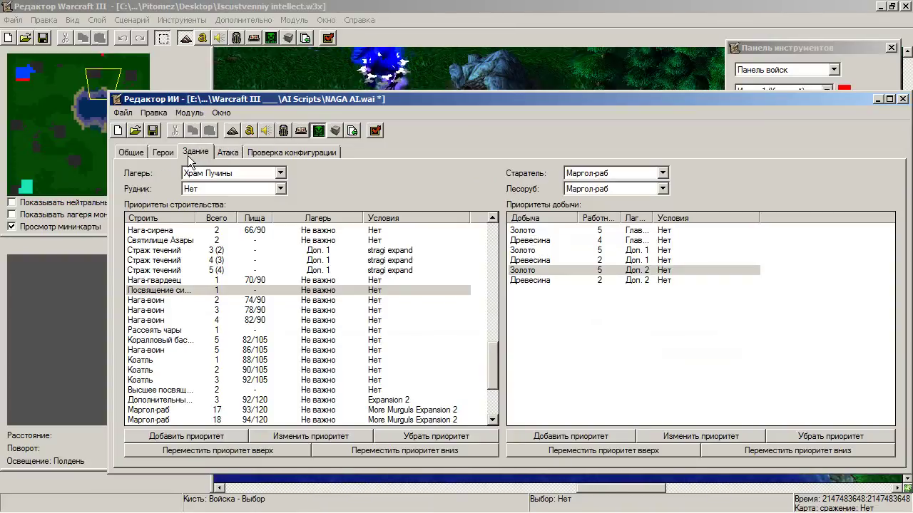
{"action": "left_click", "coordinate": [224, 152]}
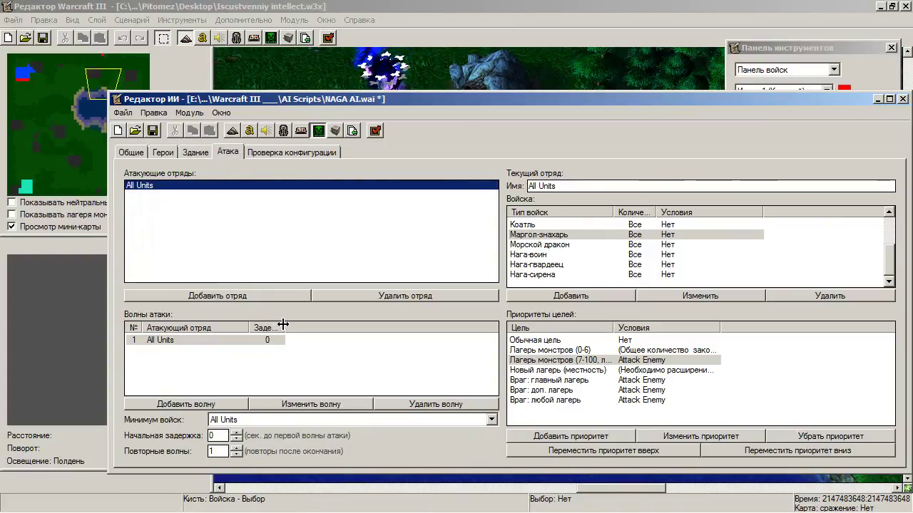
{"action": "left_click_drag", "start_coordinate": [285, 328], "coordinate": [318, 326]}
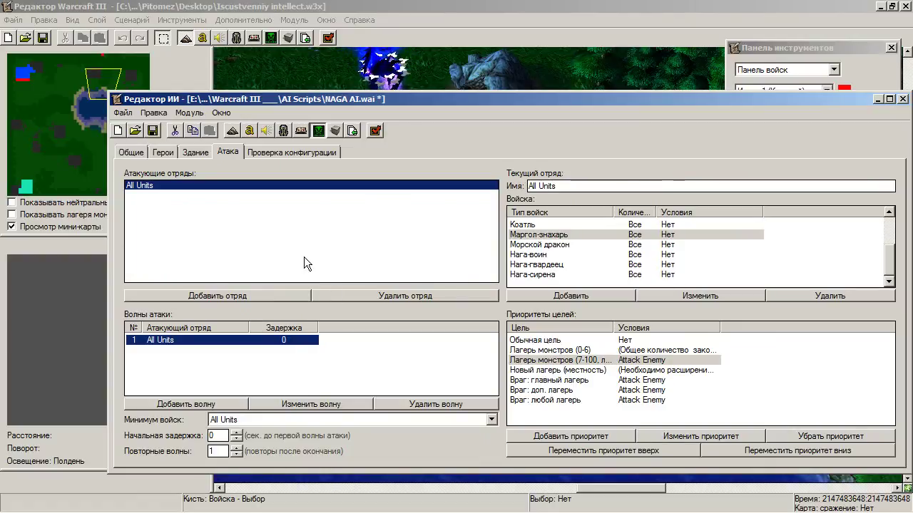
- Return to the general AI settings and review the parameters, including the Цель - герои description, and the conditions list
{"action": "left_click", "coordinate": [186, 155]}
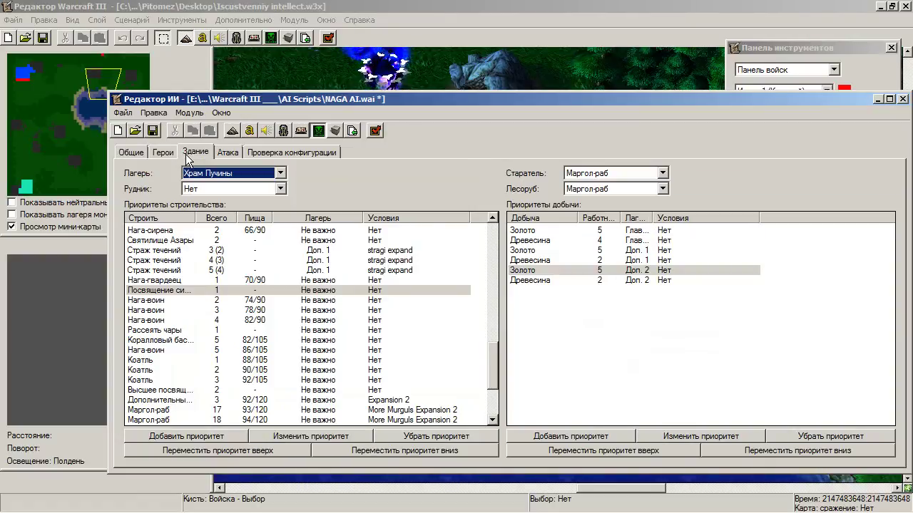
{"action": "left_click", "coordinate": [161, 152]}
{"action": "left_click", "coordinate": [131, 153]}
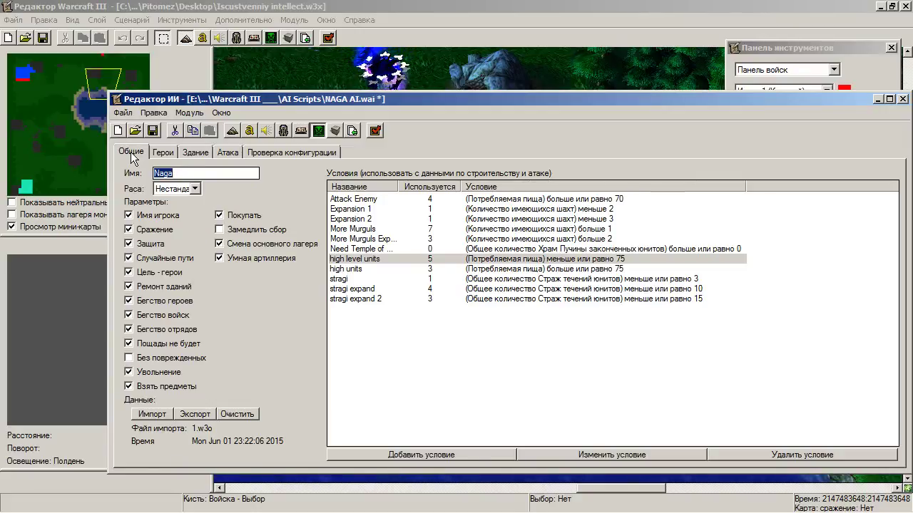
{"action": "mouse_move", "coordinate": [145, 378]}
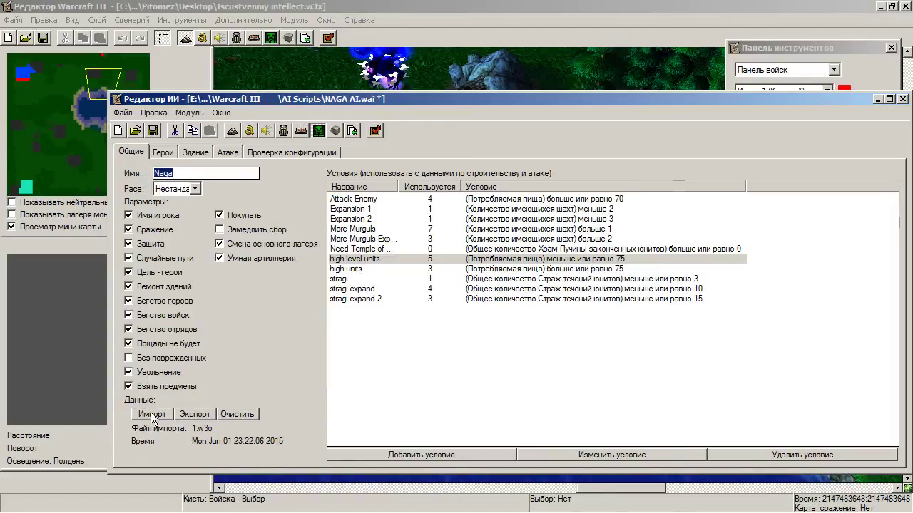
{"action": "mouse_move", "coordinate": [146, 278]}
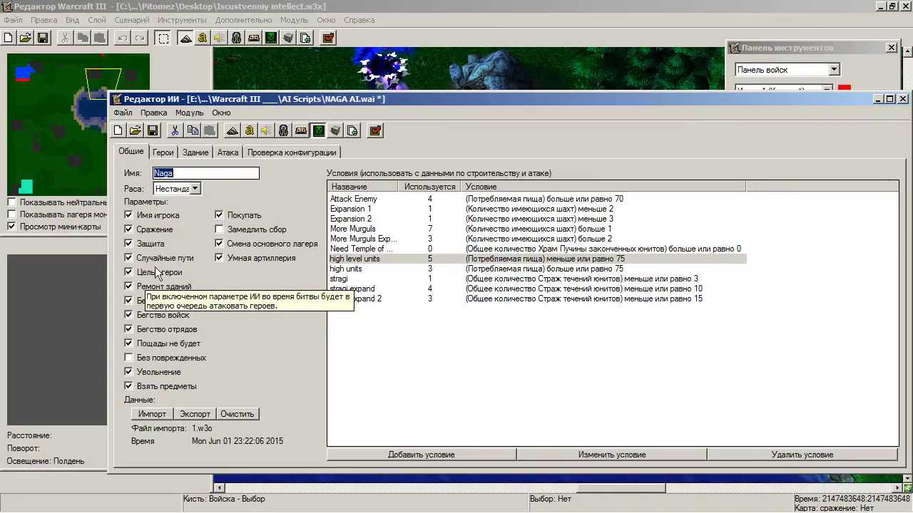
{"action": "mouse_move", "coordinate": [235, 219]}
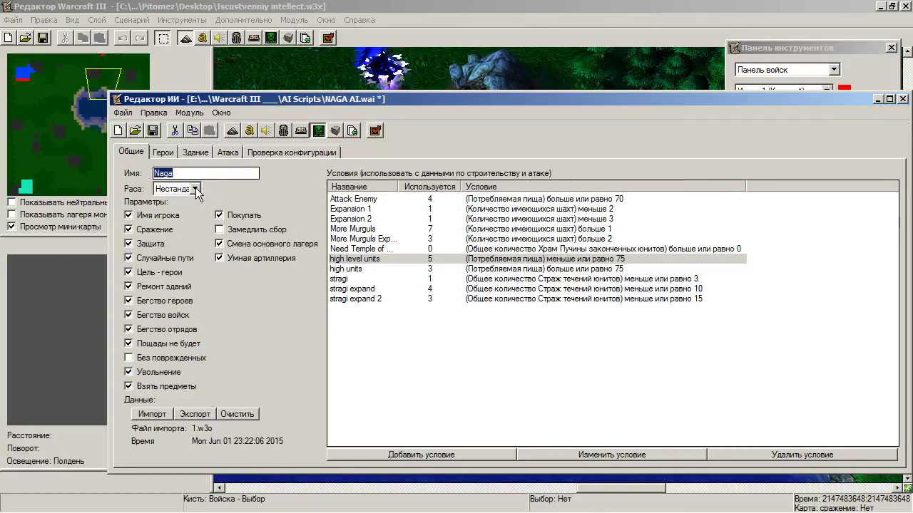
{"action": "left_click", "coordinate": [123, 112]}
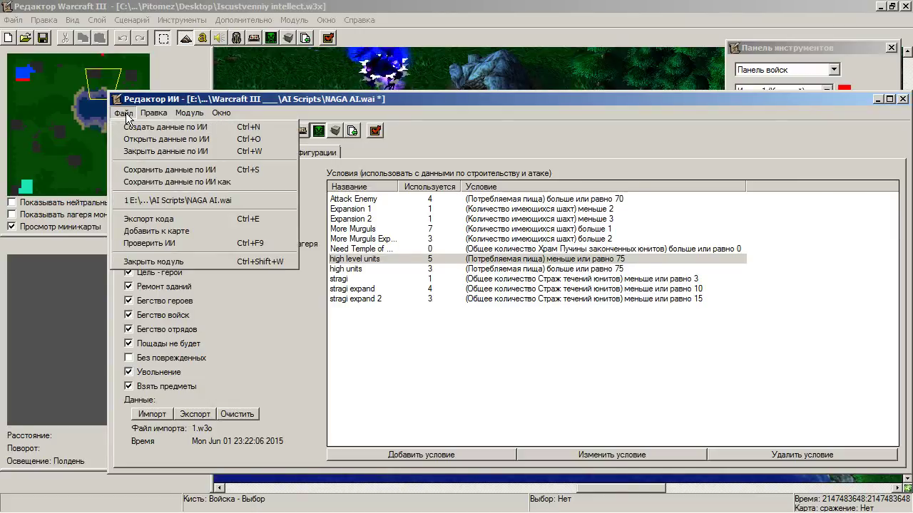
{"action": "left_click", "coordinate": [199, 178]}
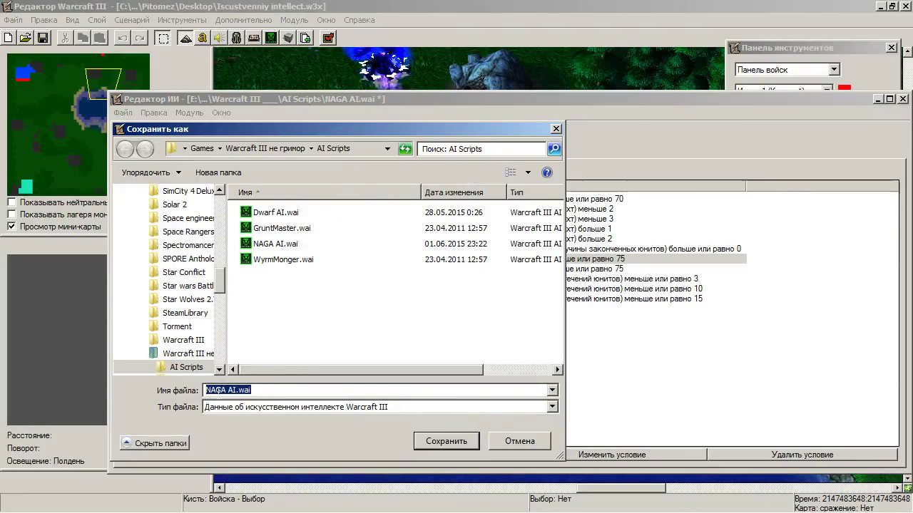
{"action": "left_click", "coordinate": [242, 390]}
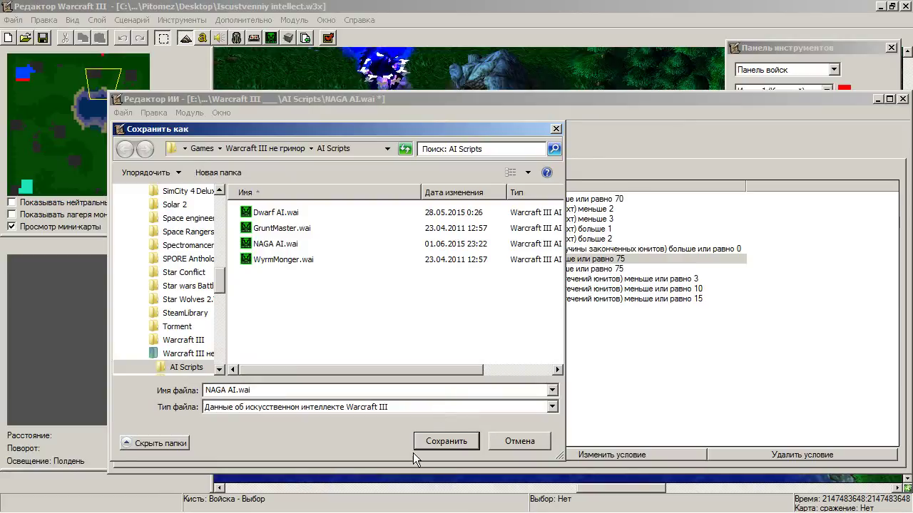
{"action": "left_click", "coordinate": [532, 443]}
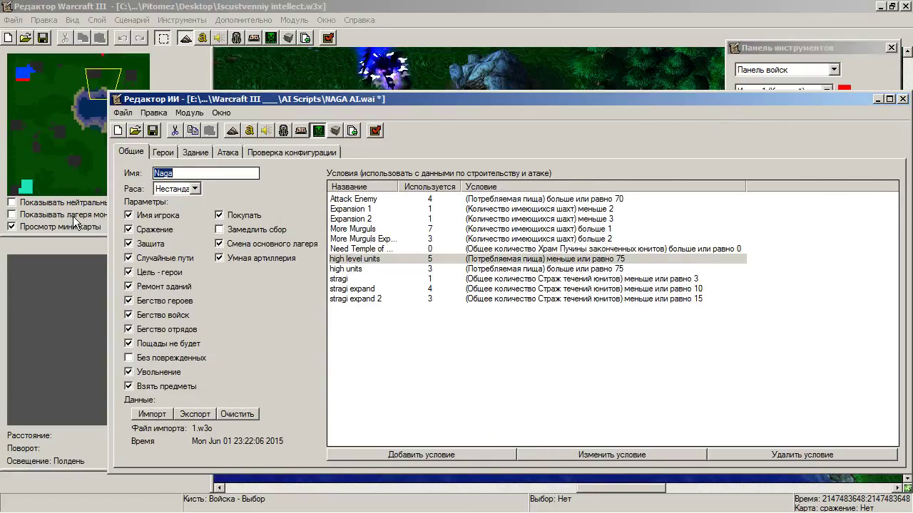
- Open the Import Manager, view the AI Scripts files available for import, and examine the NAGA AI.ai and NAGA AI.wai entries
{"action": "left_click", "coordinate": [353, 130]}
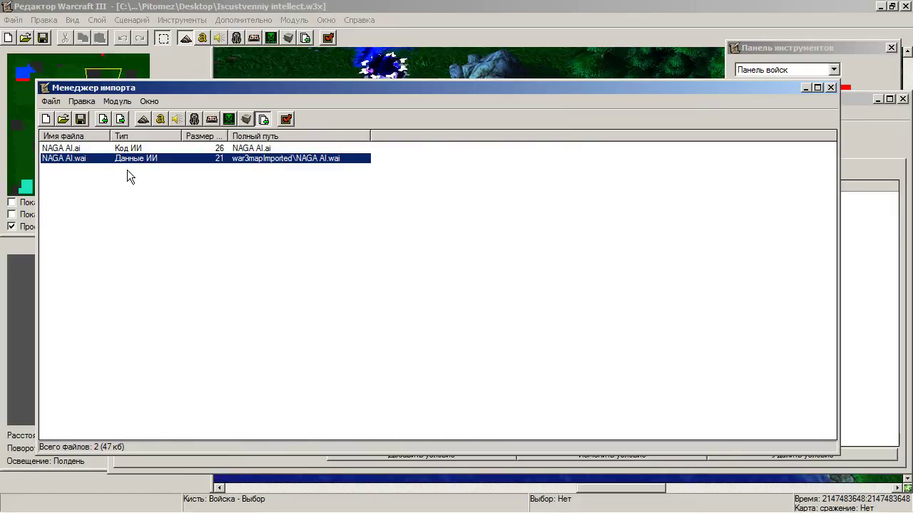
{"action": "left_click", "coordinate": [104, 121]}
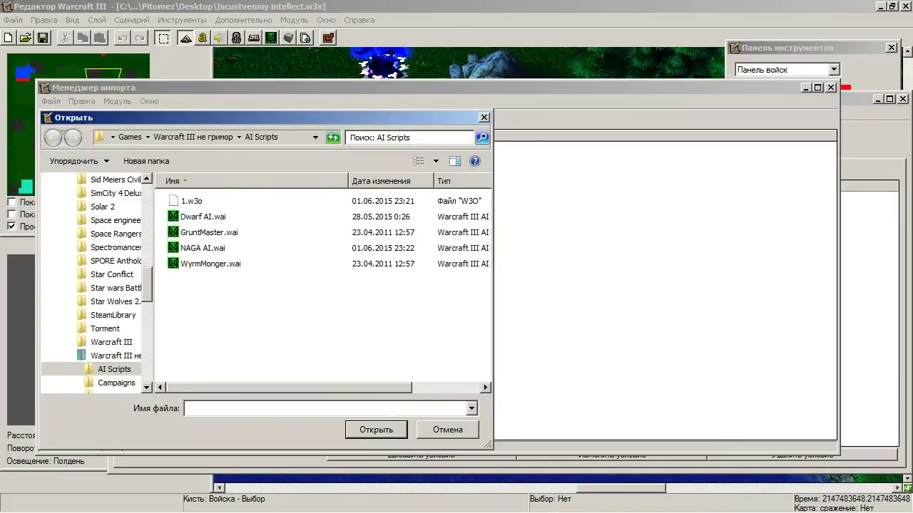
{"action": "left_click", "coordinate": [218, 256]}
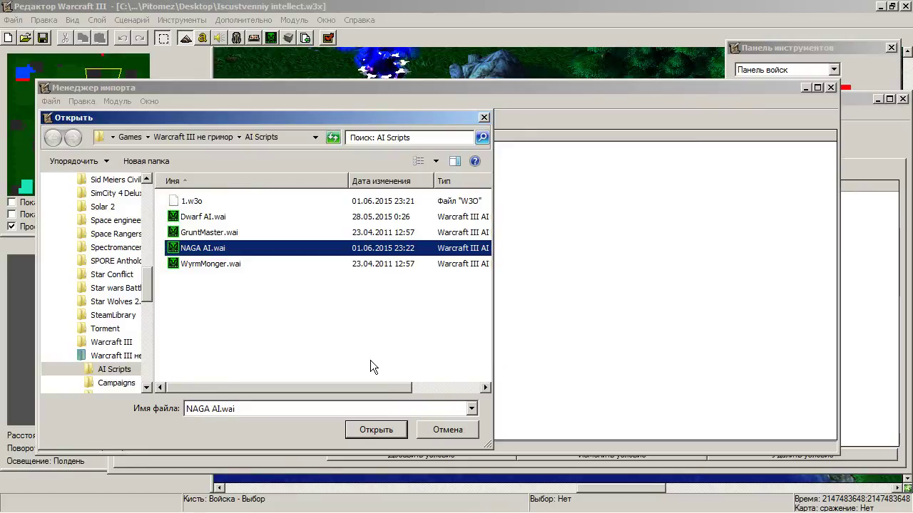
{"action": "left_click", "coordinate": [475, 430]}
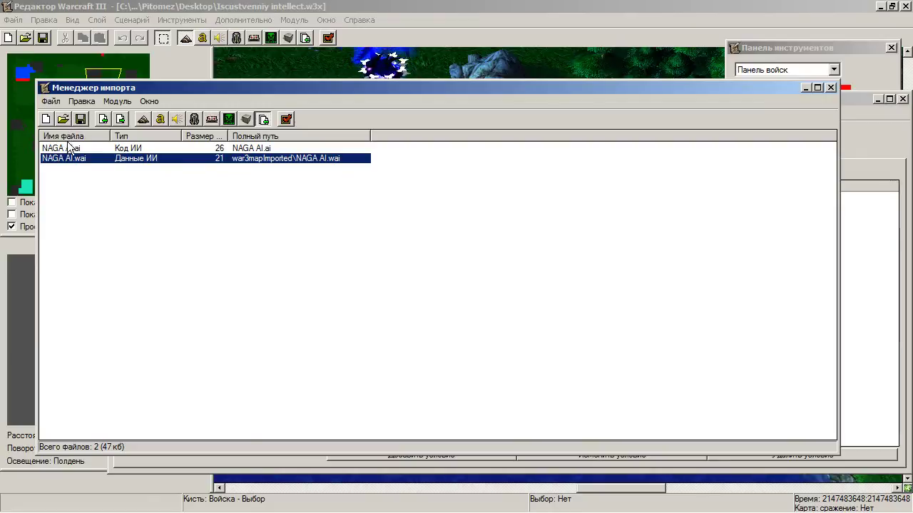
{"action": "left_click", "coordinate": [68, 150]}
{"action": "key", "text": "Down"}
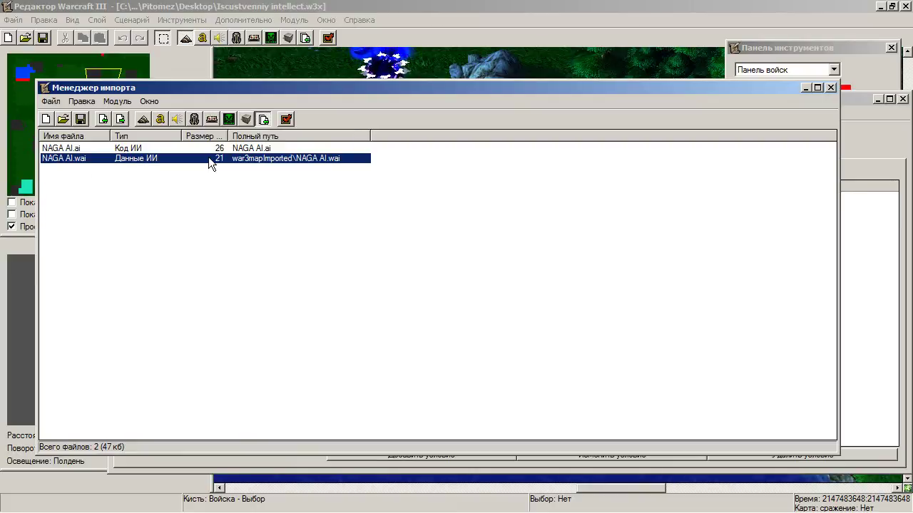
{"action": "left_click", "coordinate": [85, 149]}
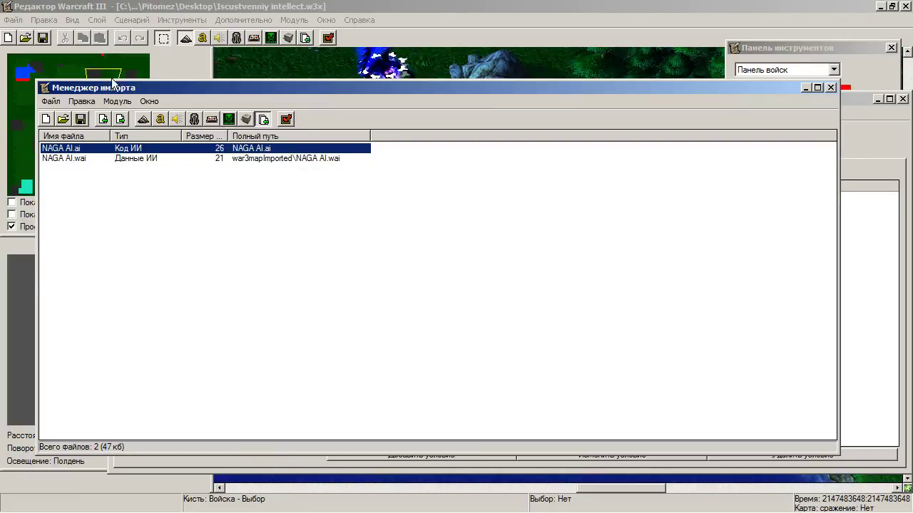
- Open the imported file properties of NAGA AI.ai and examine its custom path
{"action": "double_click", "coordinate": [145, 147]}
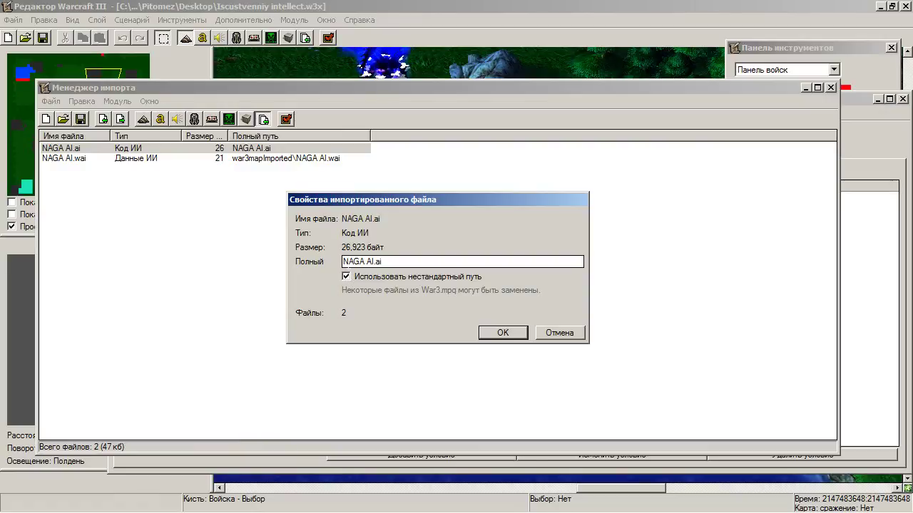
{"action": "left_click_drag", "start_coordinate": [343, 261], "coordinate": [367, 262]}
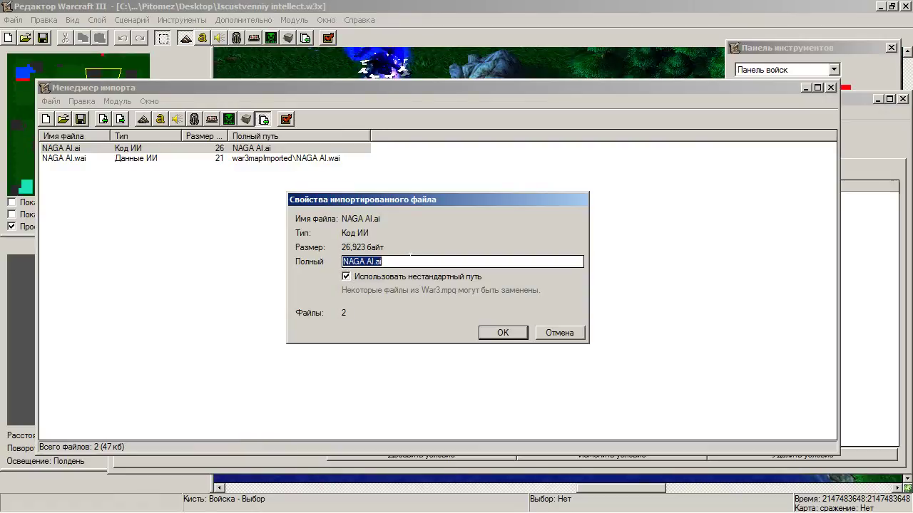
{"action": "left_click", "coordinate": [559, 333]}
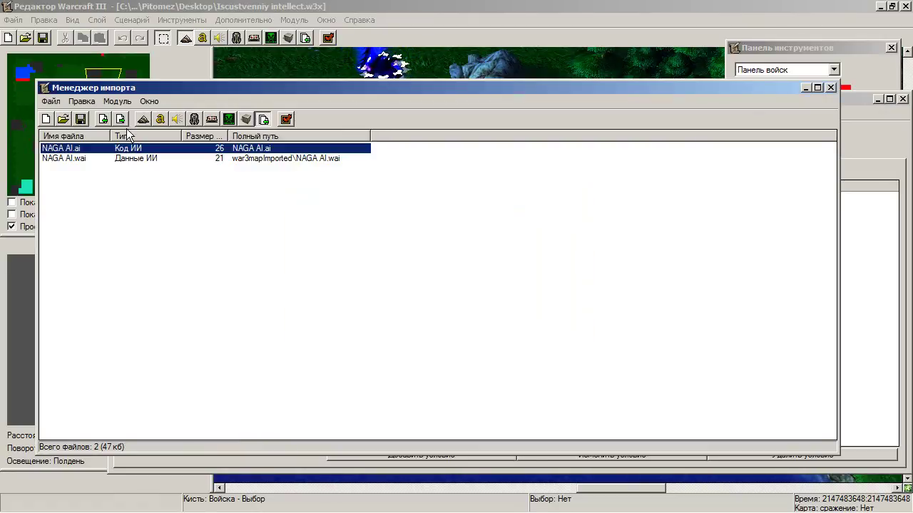
- Try removing the war3mapImported\ prefix from the custom path of NAGA AI.wai
{"action": "double_click", "coordinate": [136, 158]}
{"action": "left_click", "coordinate": [345, 277]}
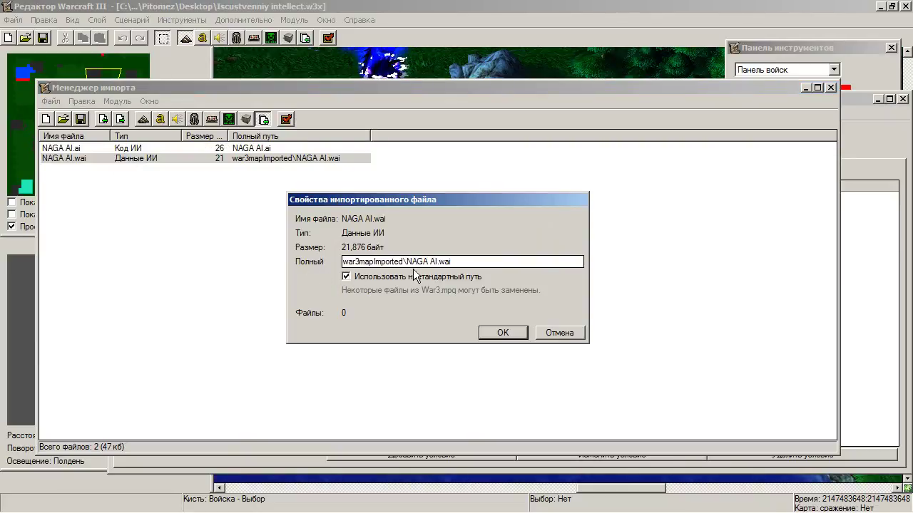
{"action": "left_click_drag", "start_coordinate": [409, 262], "coordinate": [343, 262]}
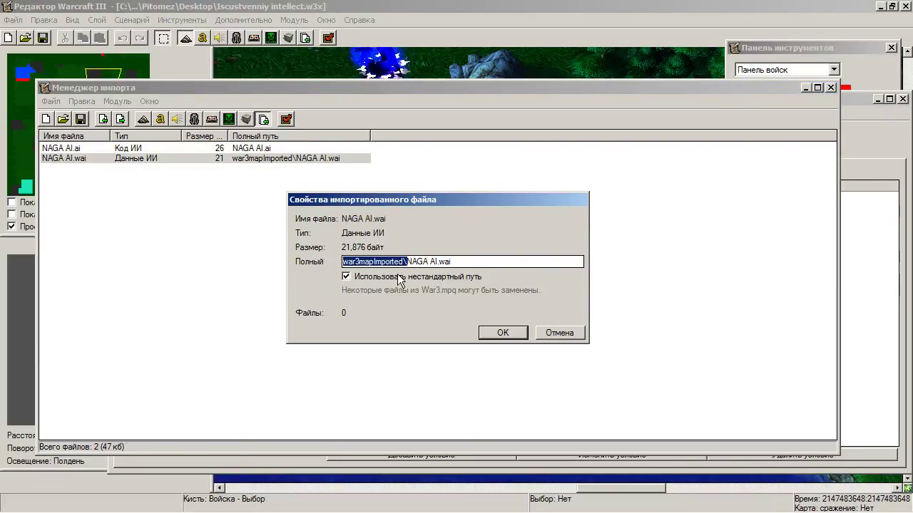
{"action": "key", "text": "Delete"}
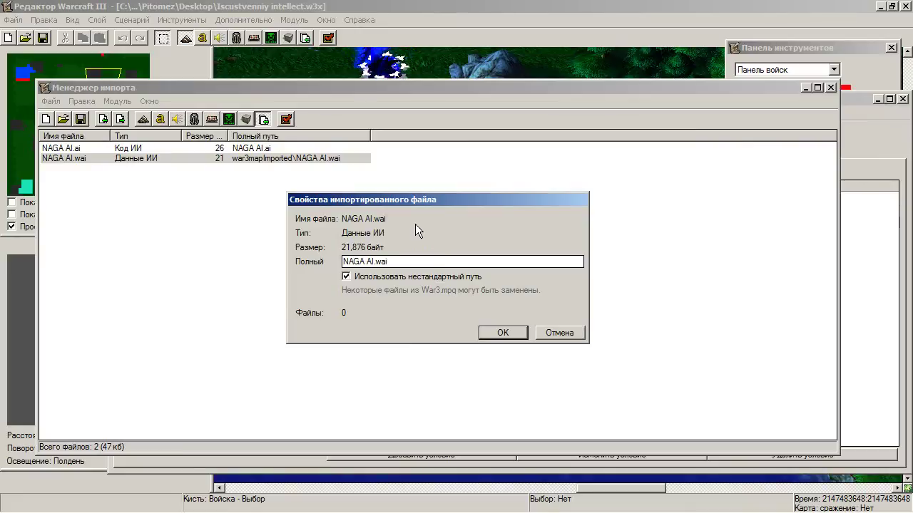
{"action": "left_click", "coordinate": [570, 332]}
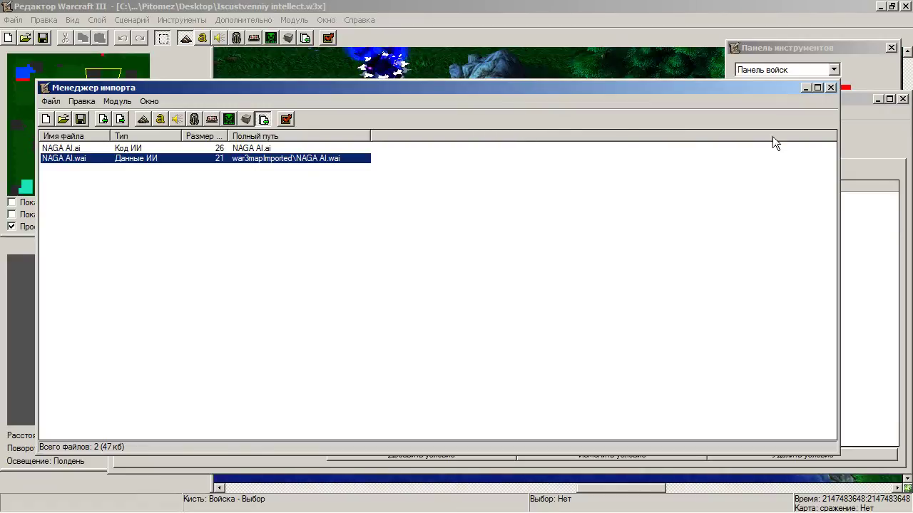
- Put away the import and AI editing windows and view the init trigger's functions in the Trigger Editor
{"action": "left_click", "coordinate": [830, 87]}
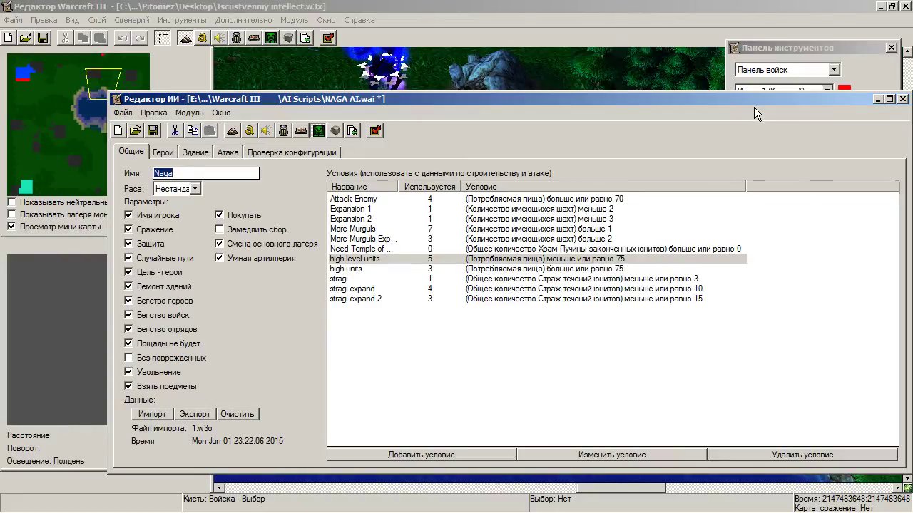
{"action": "left_click", "coordinate": [877, 100]}
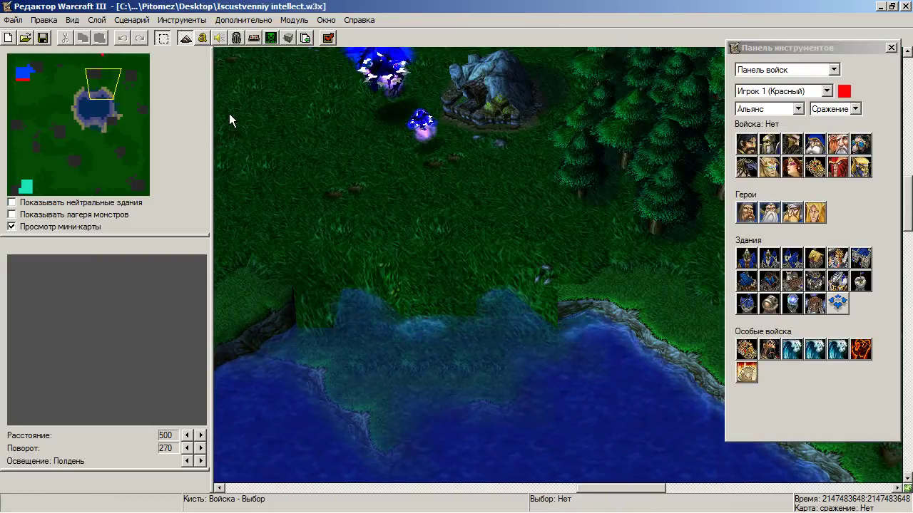
{"action": "left_click", "coordinate": [202, 37]}
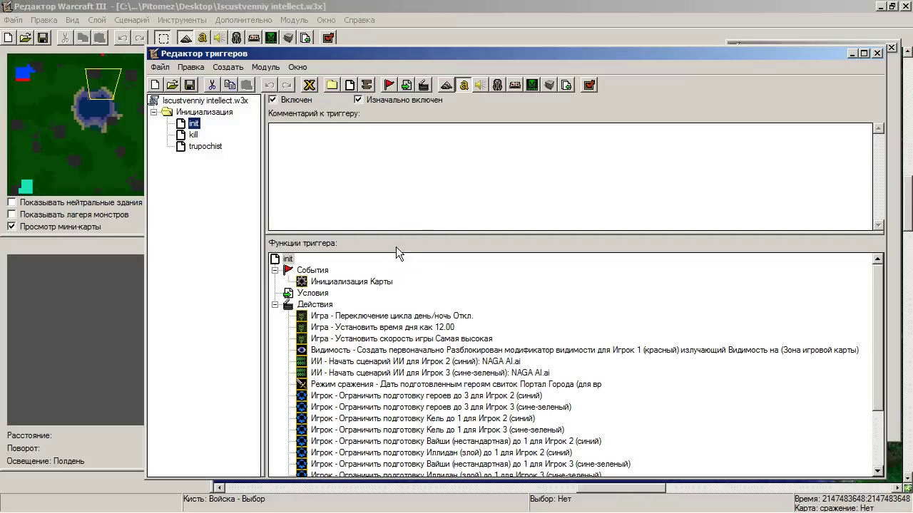
{"action": "left_click", "coordinate": [287, 258]}
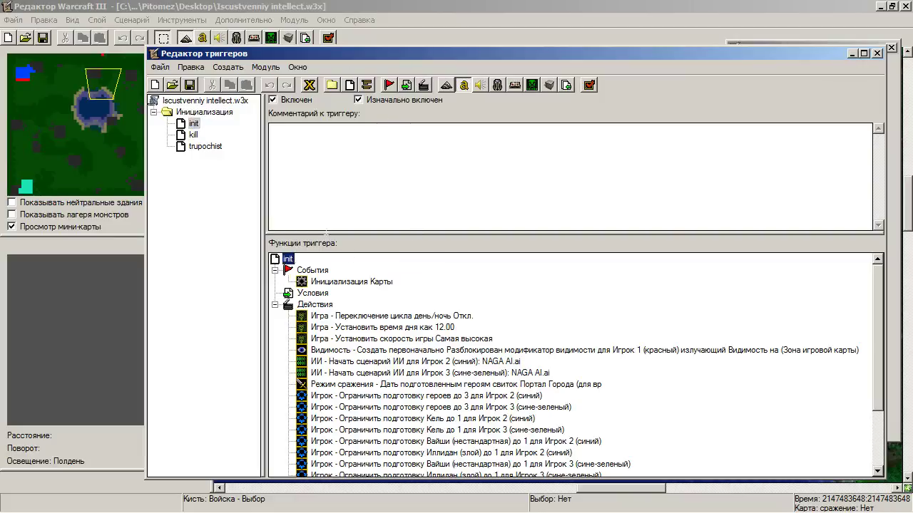
- Create a new trigger in the Инициализация folder
{"action": "left_click", "coordinate": [351, 85]}
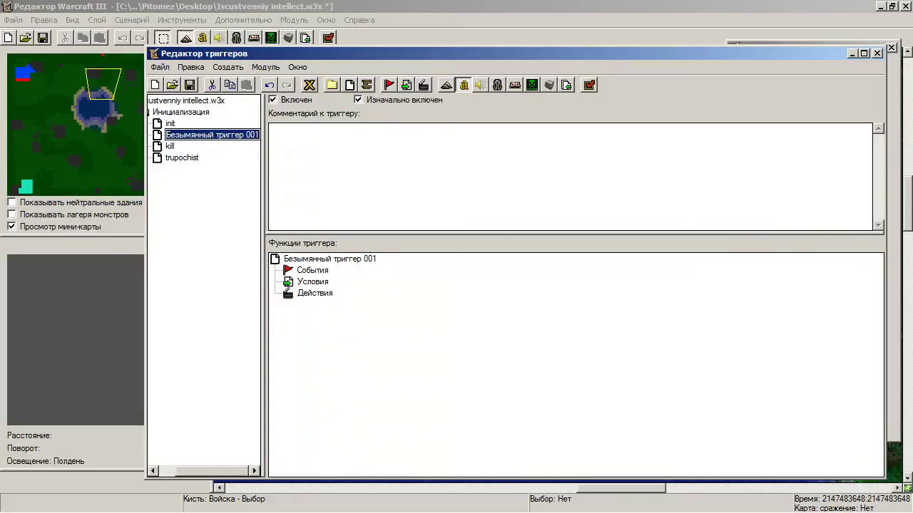
{"action": "left_click", "coordinate": [422, 88]}
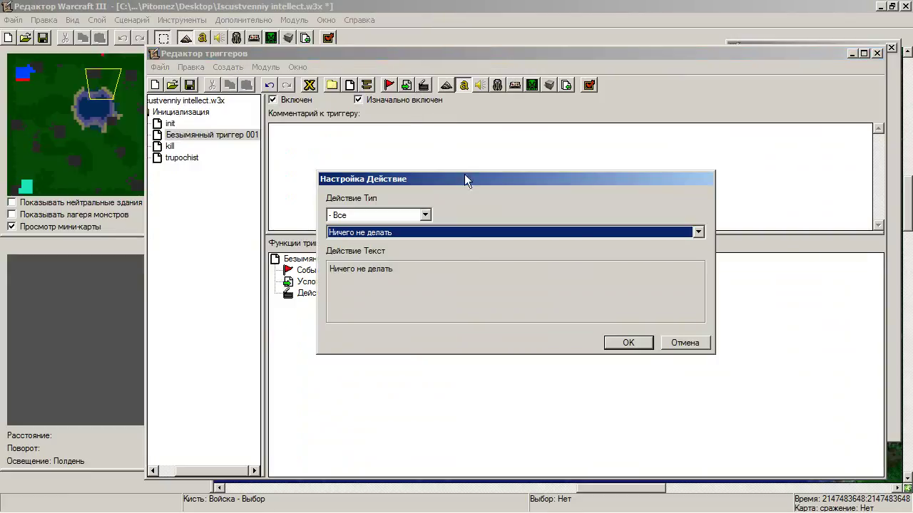
{"action": "left_click", "coordinate": [686, 346]}
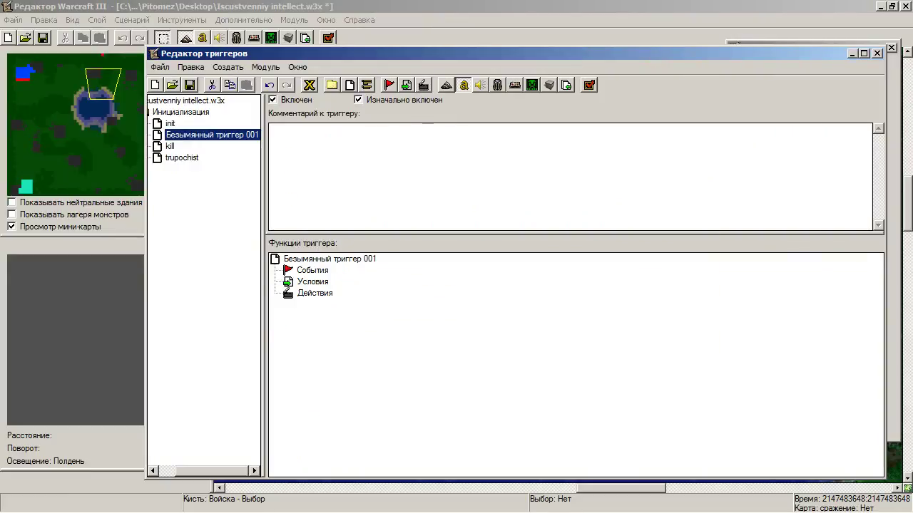
- Add a Сравнение Контроллера Игрока condition to the new trigger, requiring the controller of Игрок 1 (красный) to equal Компьютер
{"action": "left_click", "coordinate": [405, 86]}
{"action": "left_click", "coordinate": [511, 234]}
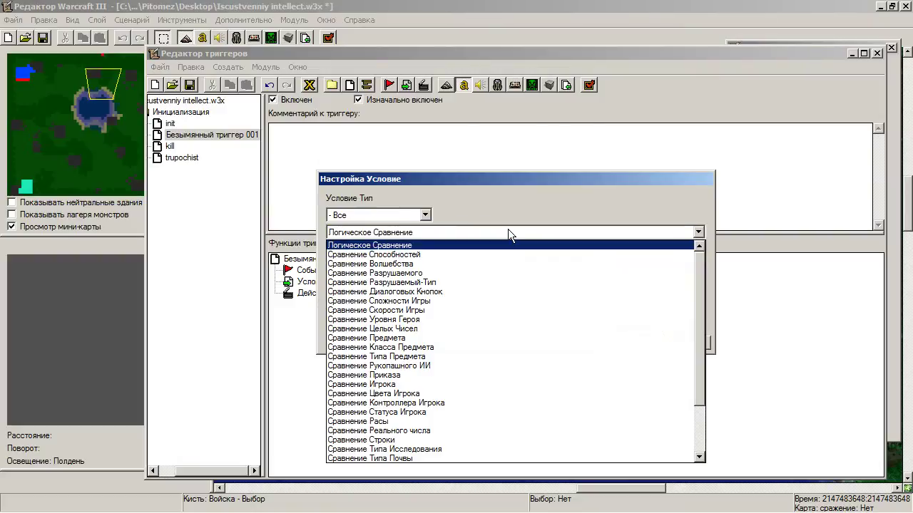
{"action": "left_click", "coordinate": [509, 233]}
{"action": "left_click", "coordinate": [477, 231]}
{"action": "left_click", "coordinate": [471, 403]}
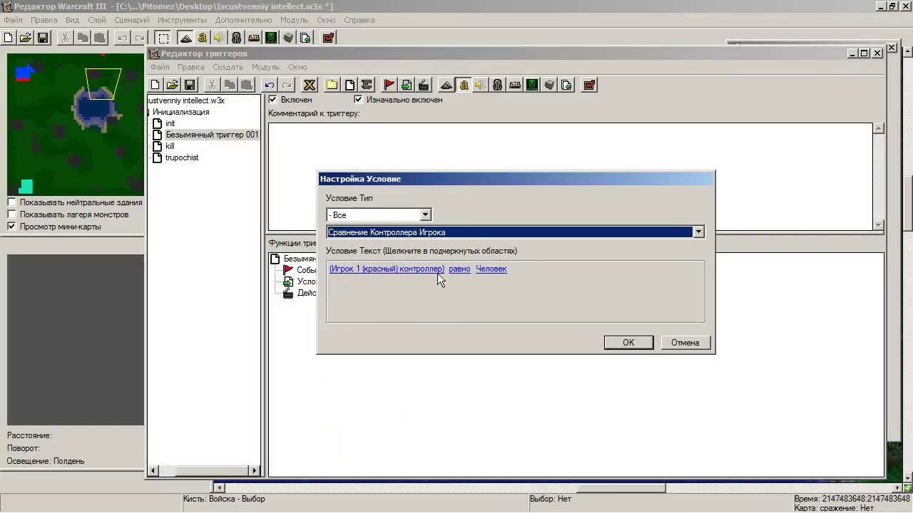
{"action": "left_click", "coordinate": [490, 269]}
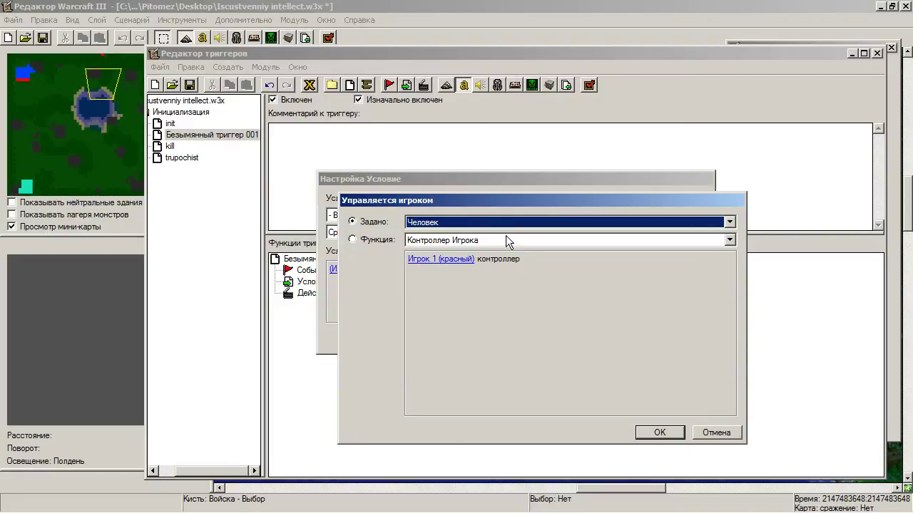
{"action": "left_click", "coordinate": [514, 223]}
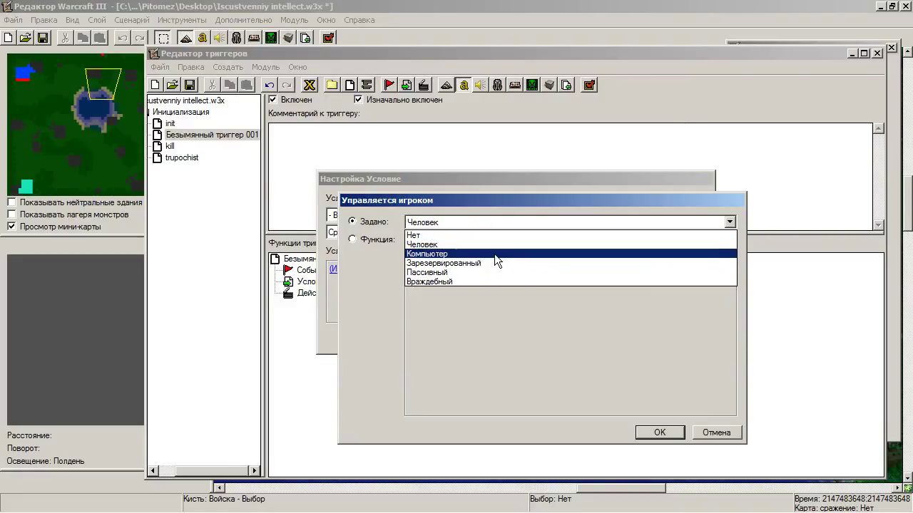
{"action": "left_click", "coordinate": [496, 254]}
{"action": "left_click", "coordinate": [653, 432]}
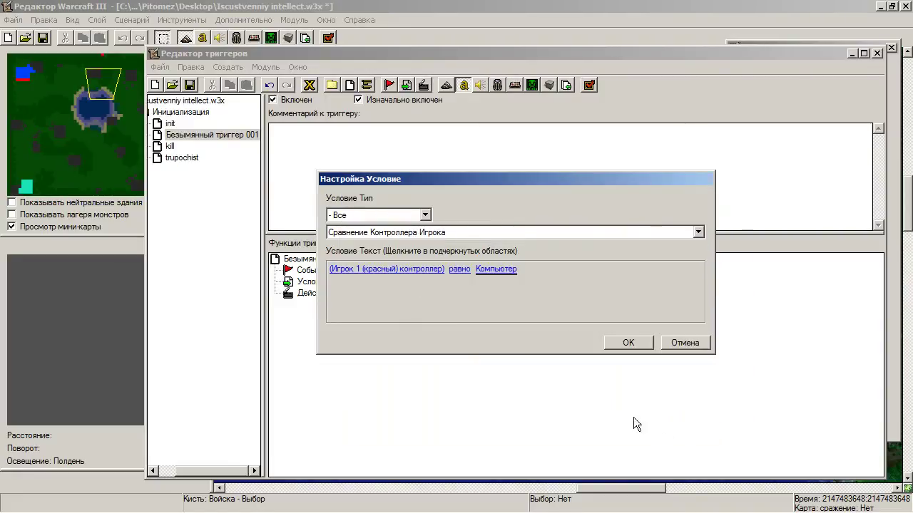
{"action": "left_click", "coordinate": [625, 343]}
- Start adding an ИИ - Начать Сценарий ИИ action to the new trigger and open its AI script choice
{"action": "left_click", "coordinate": [319, 305]}
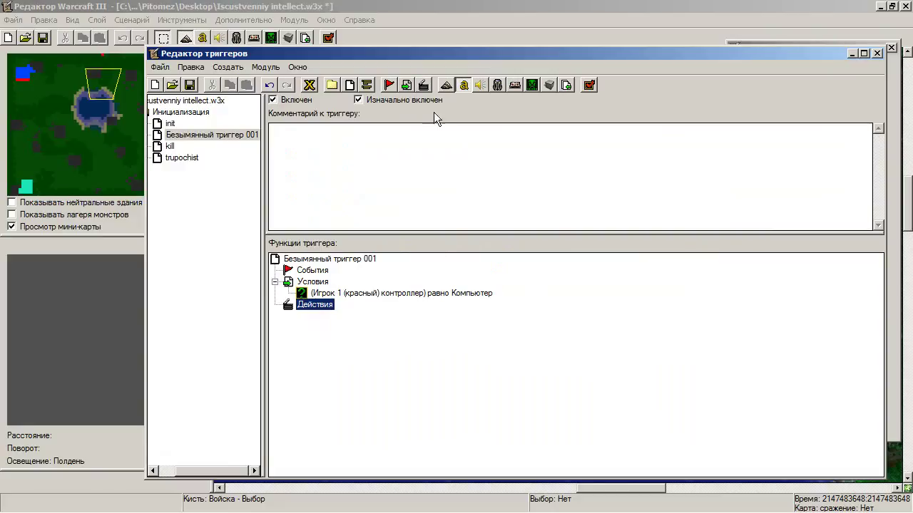
{"action": "left_click", "coordinate": [423, 85]}
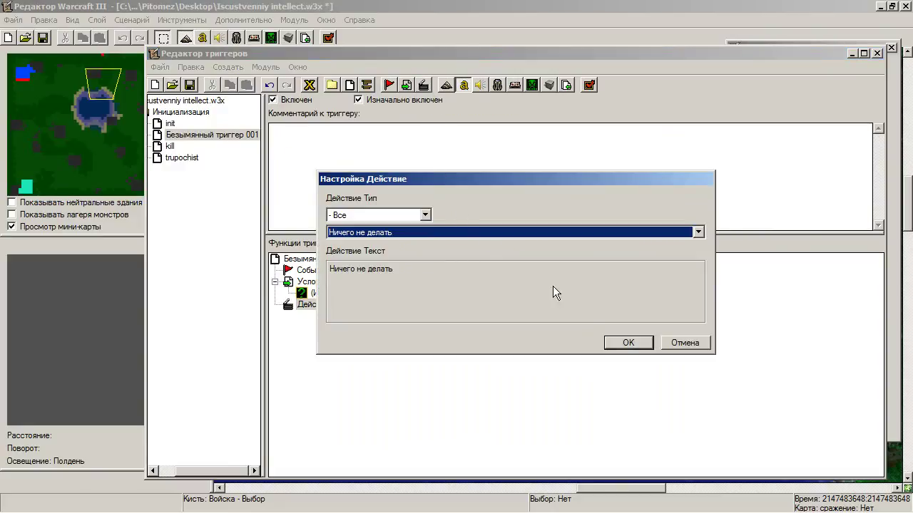
{"action": "left_click", "coordinate": [589, 232]}
{"action": "scroll", "coordinate": [568, 360], "scroll_direction": "down", "scroll_amount": 2}
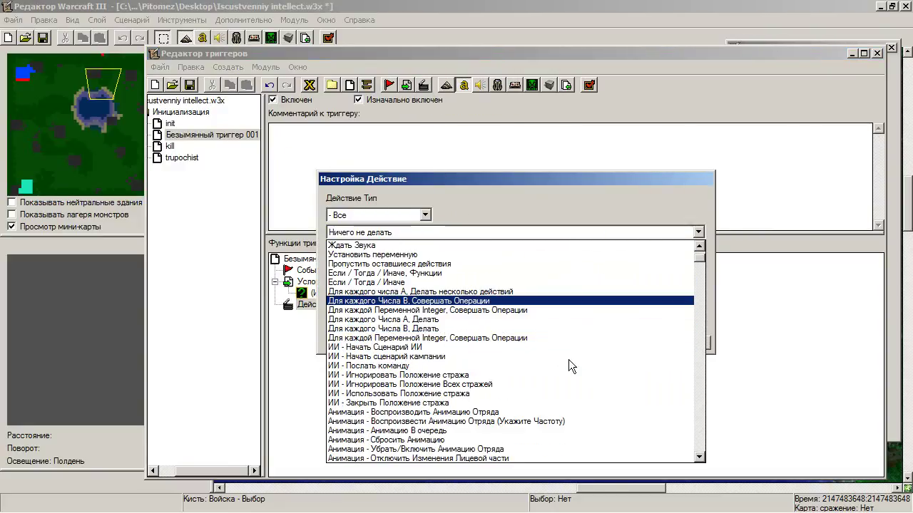
{"action": "left_click", "coordinate": [520, 348]}
{"action": "left_click", "coordinate": [508, 270]}
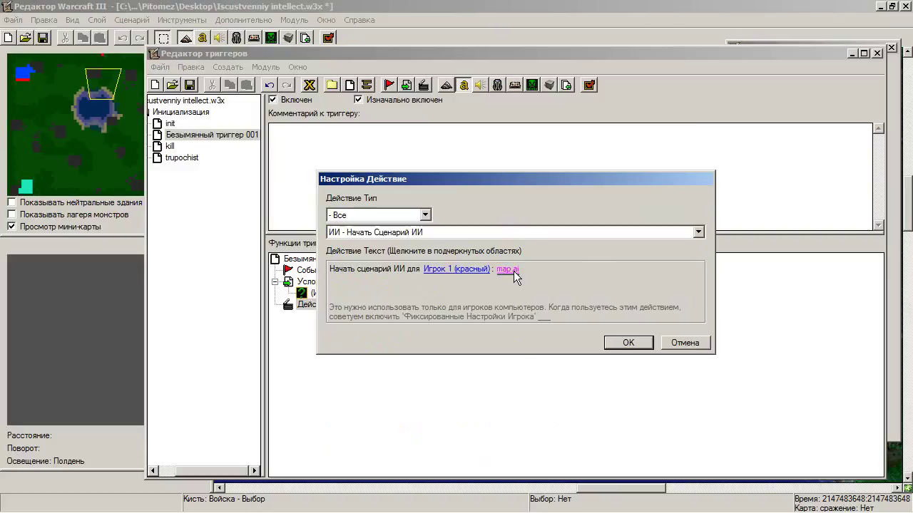